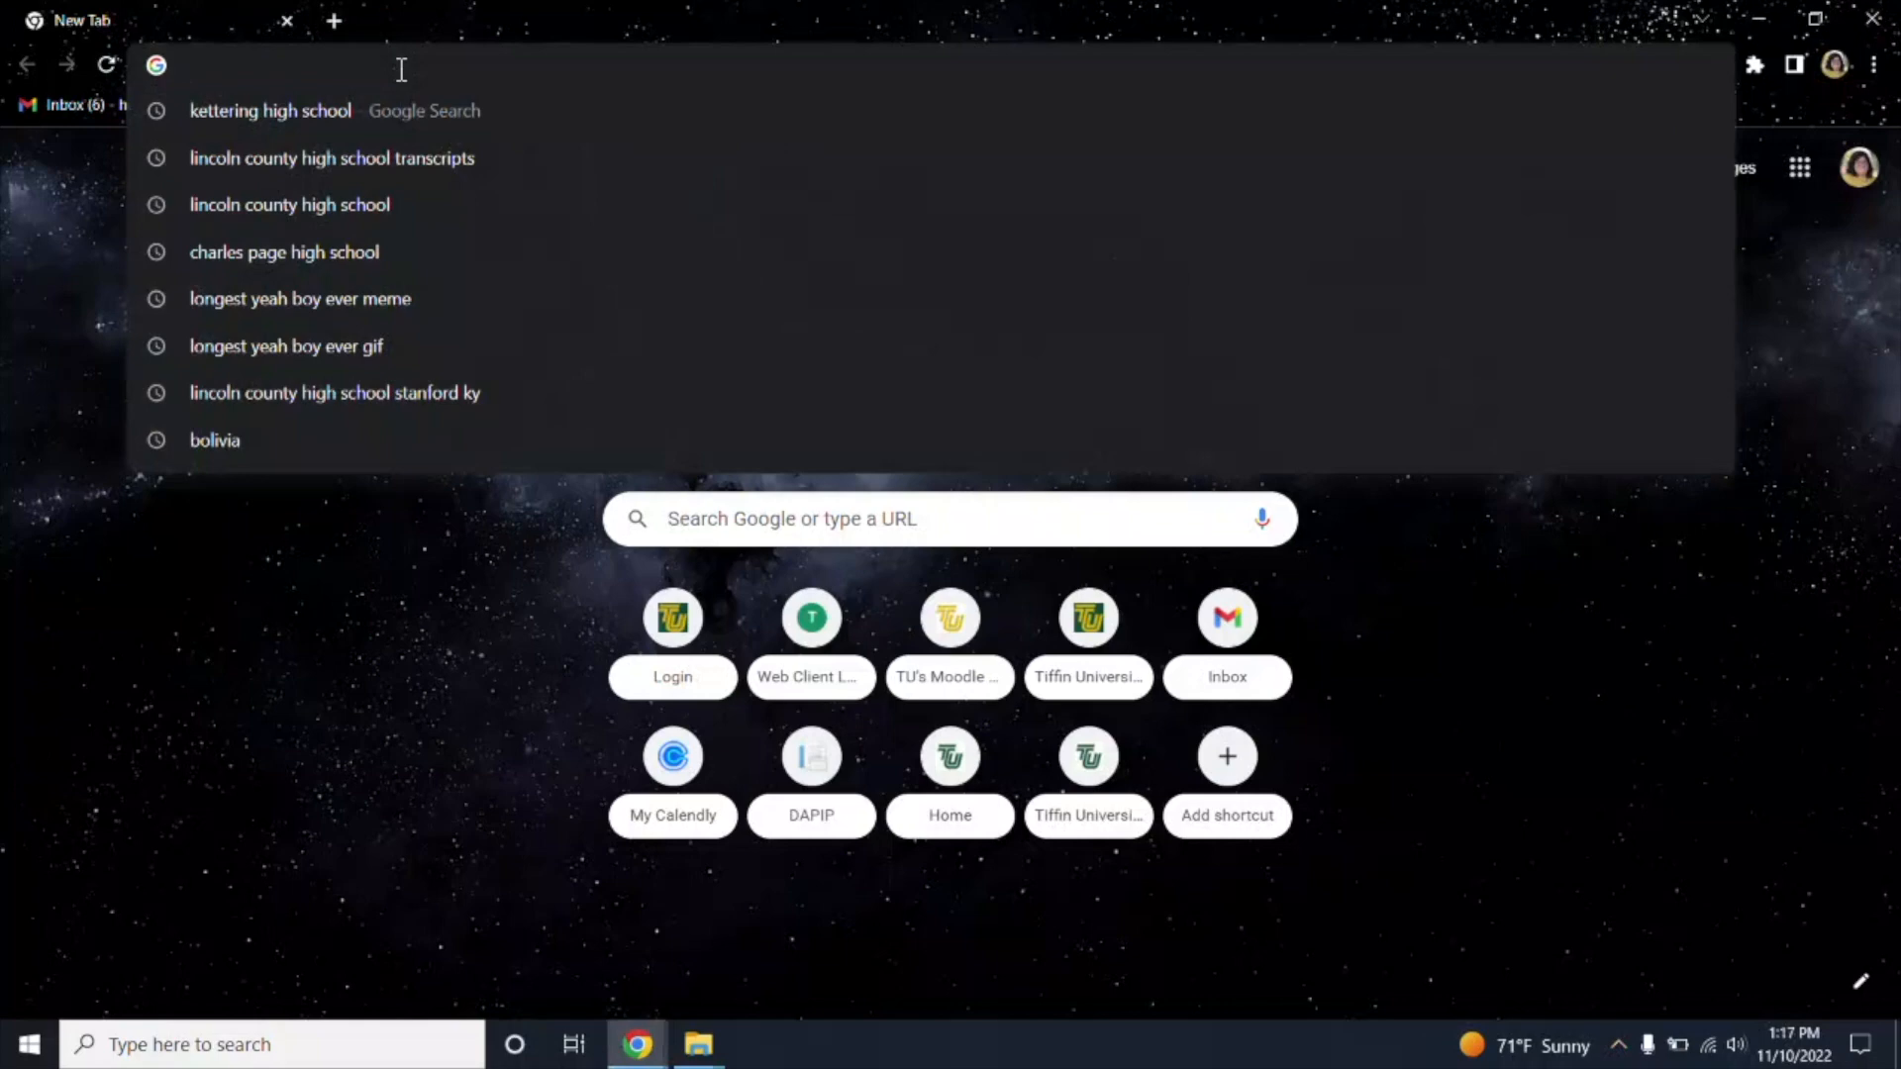
Load go.tiffin.edu from Chrome's address bar.
type("go")
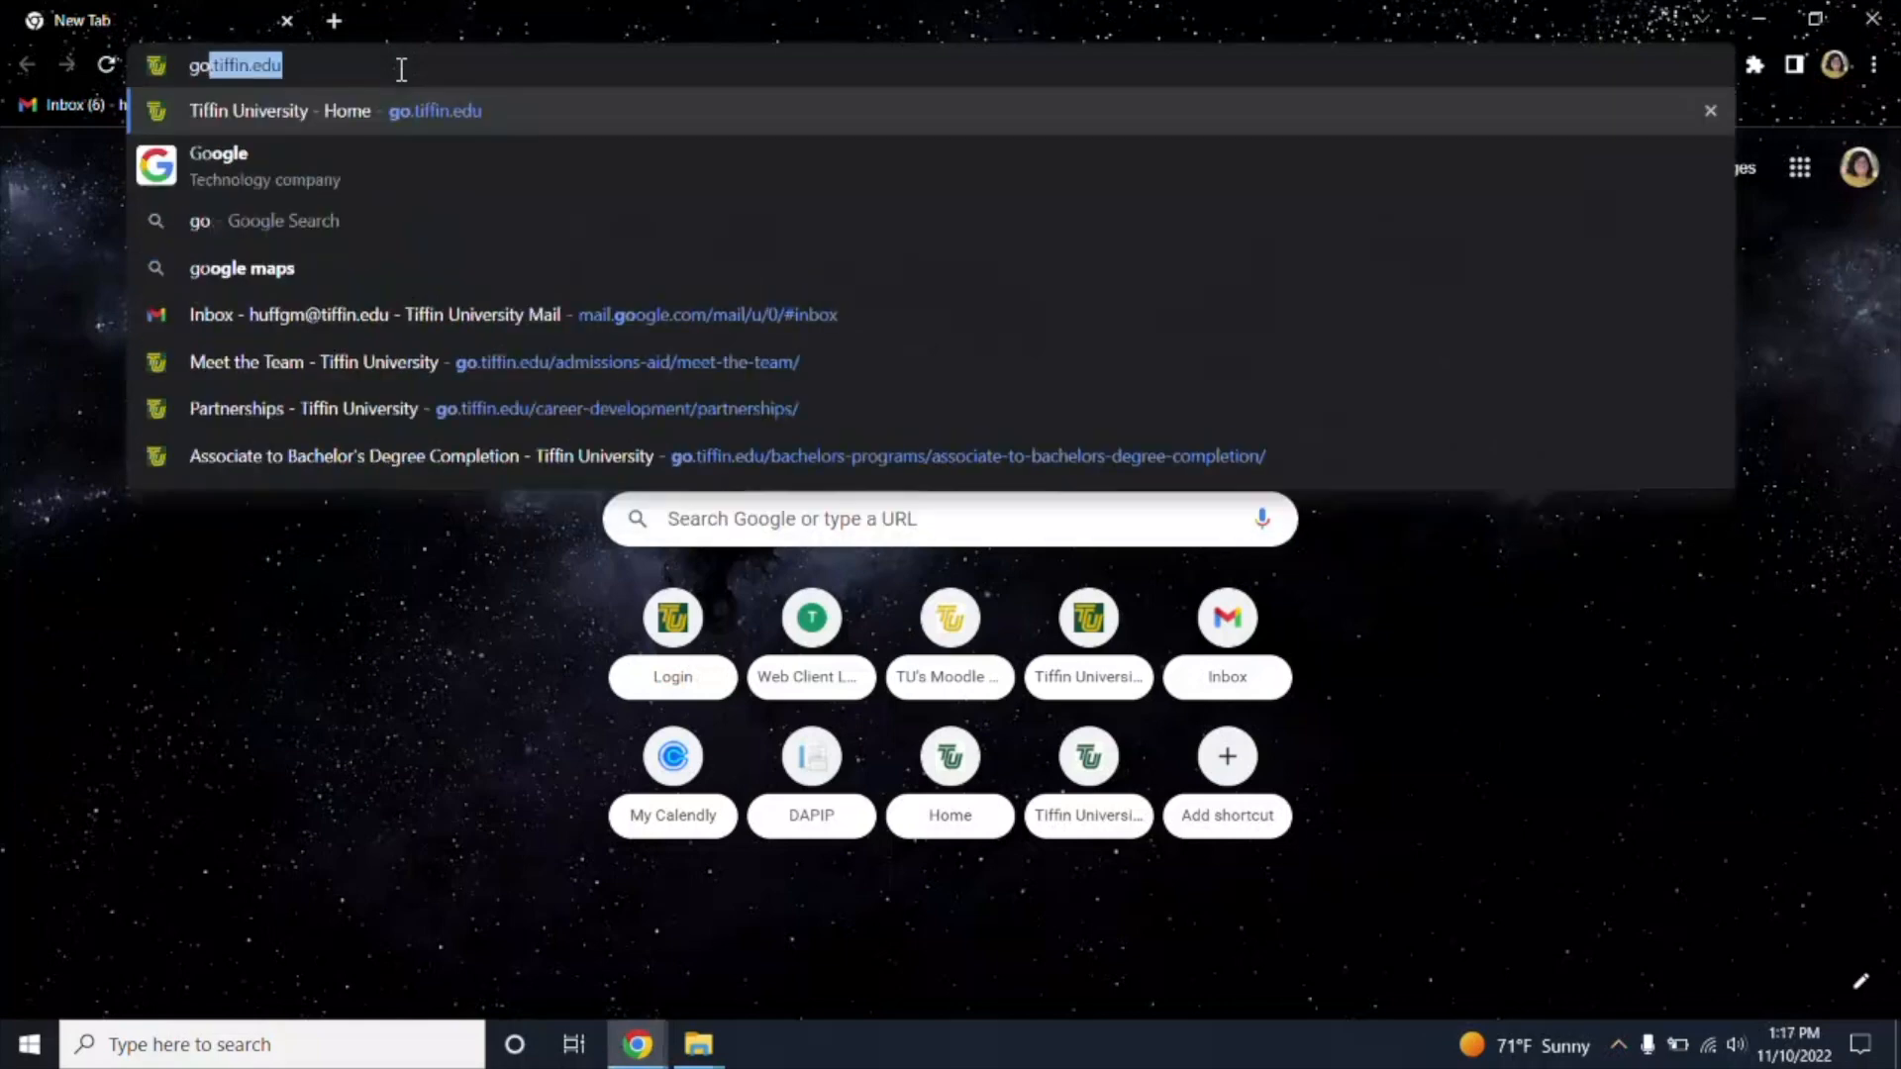
type(".tiffin")
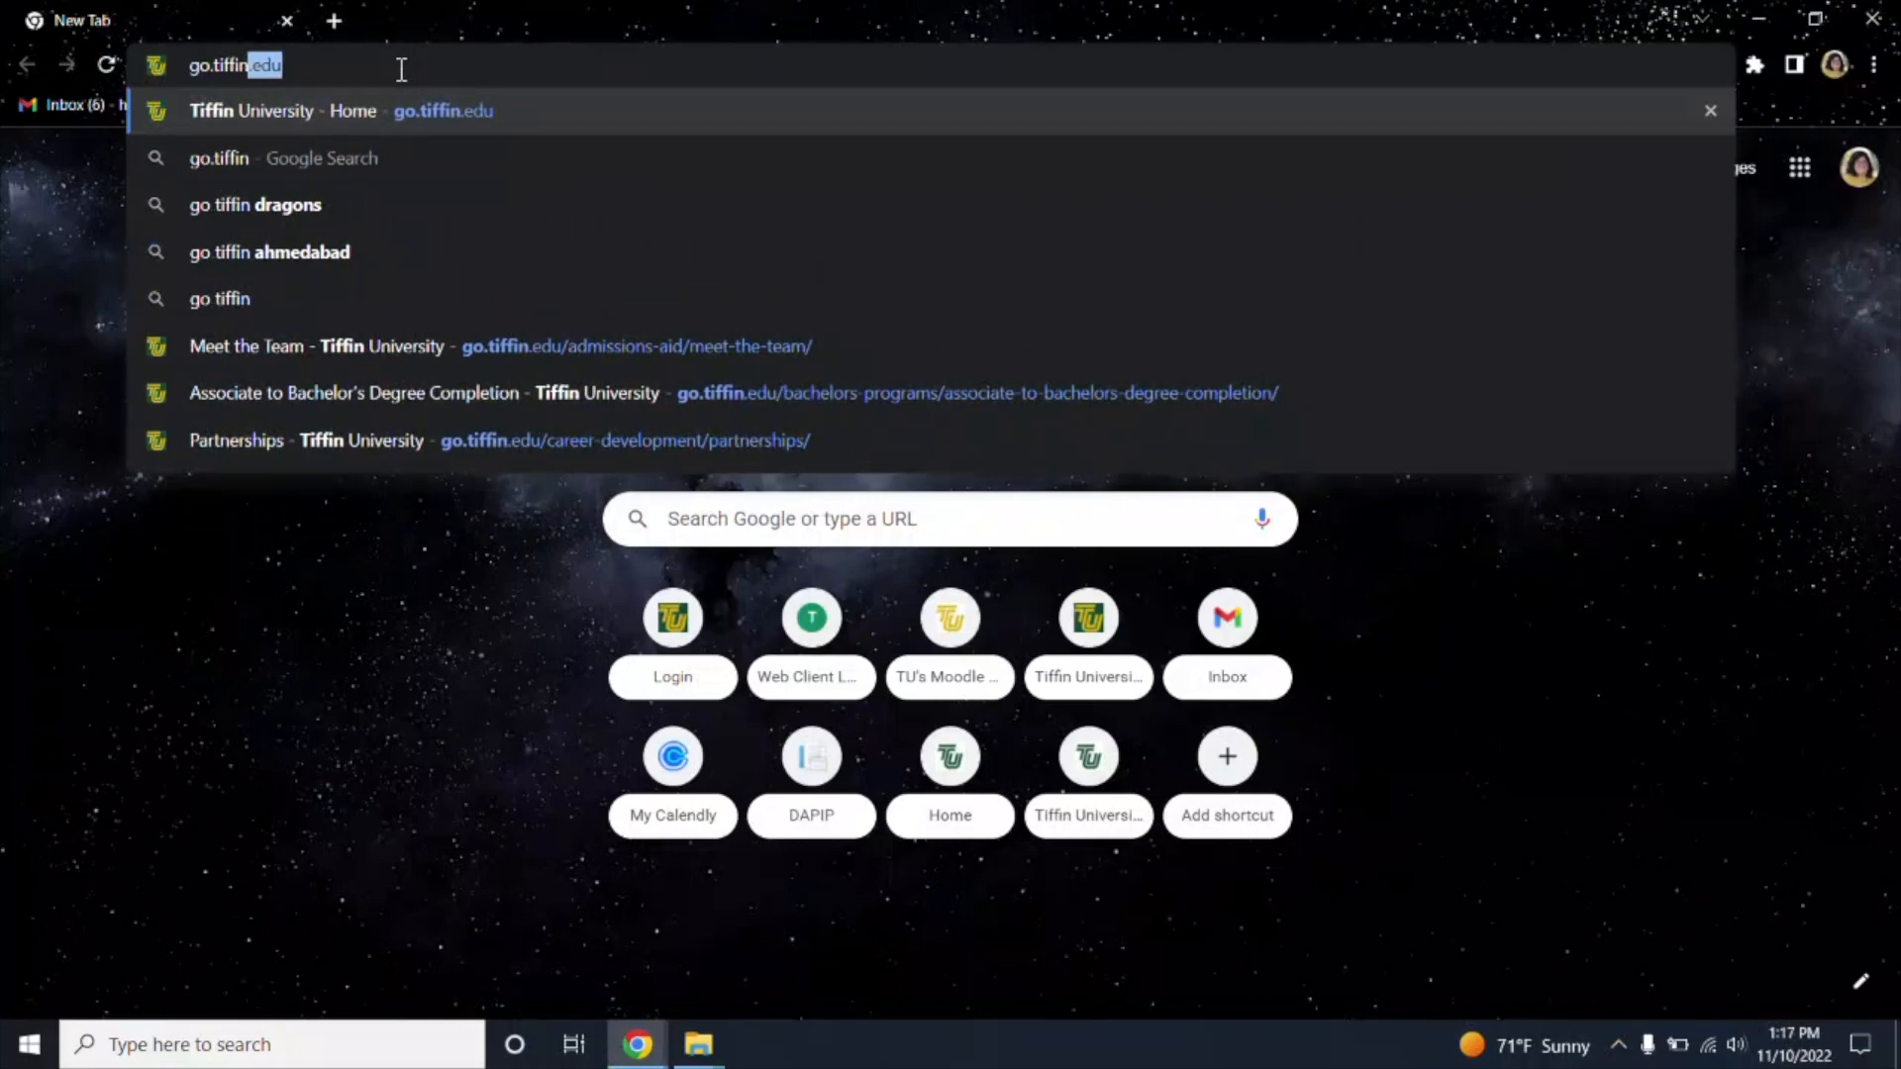
type(".edu")
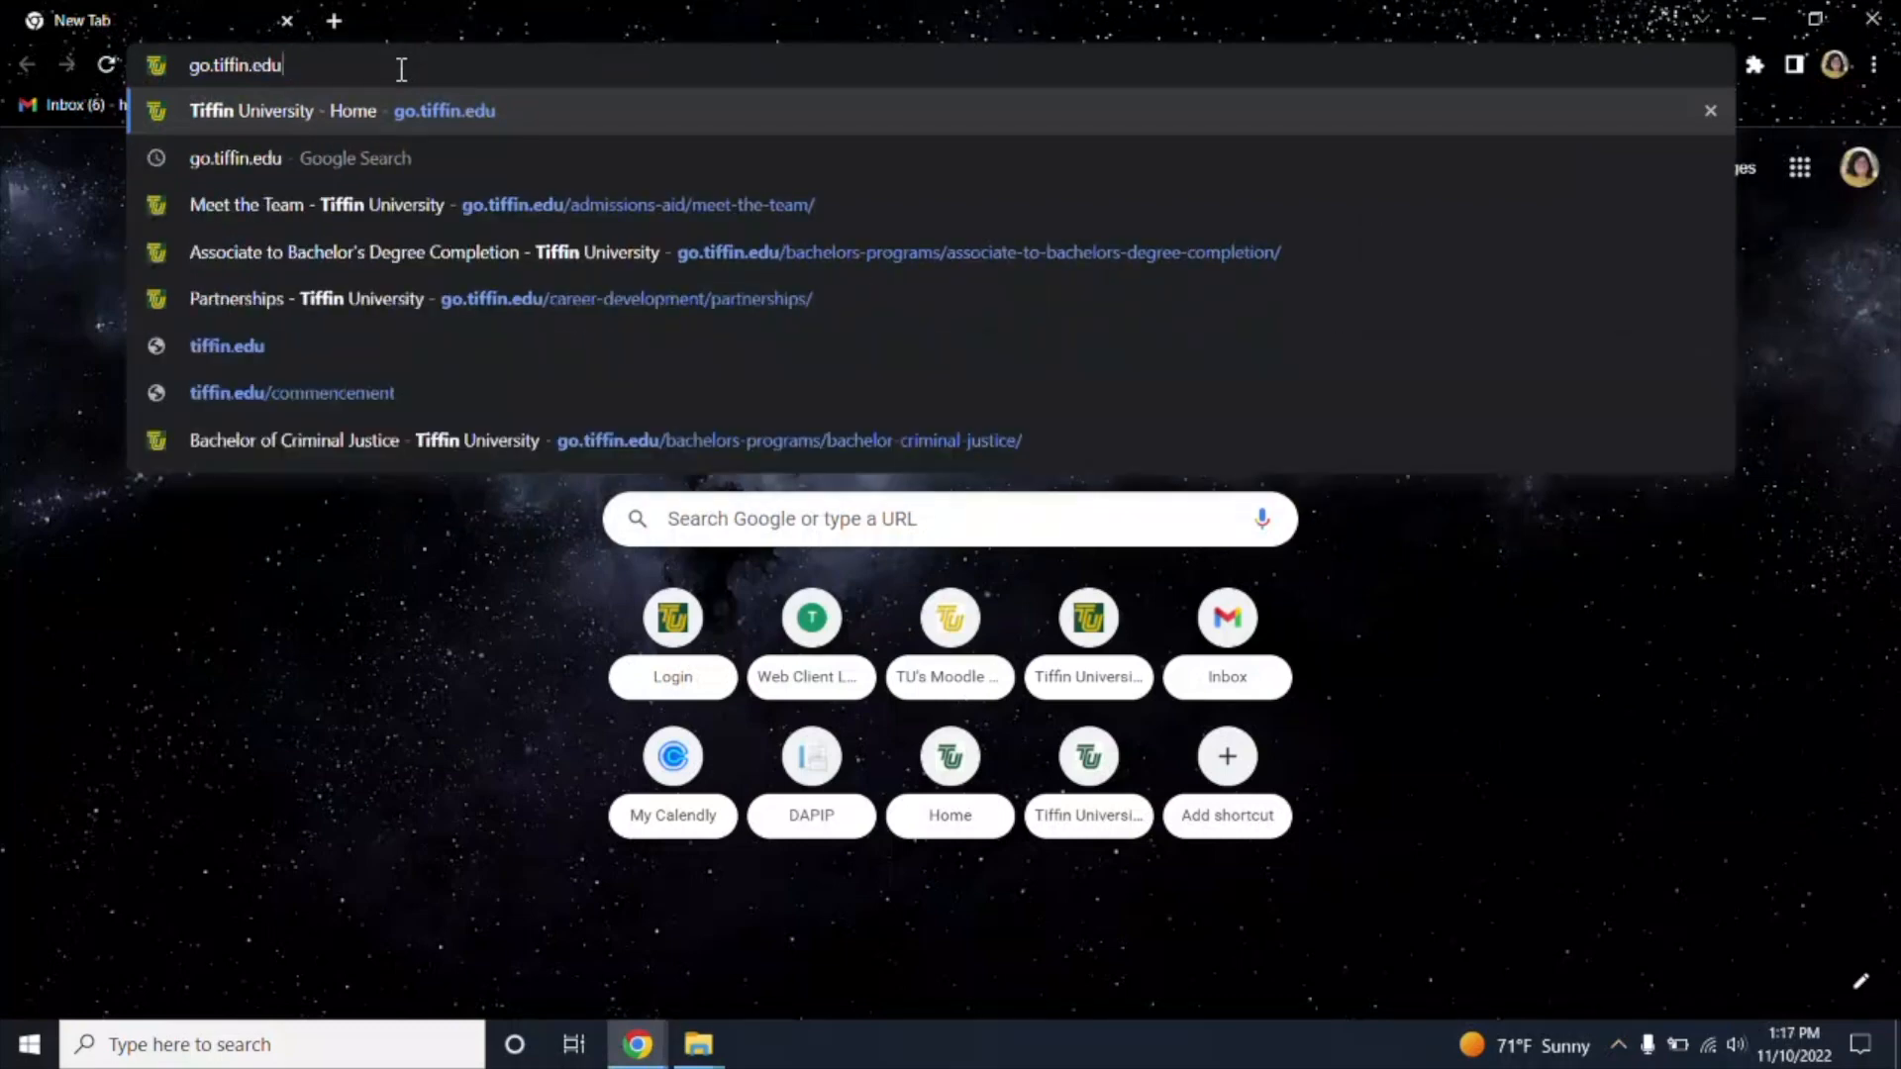
key("Return")
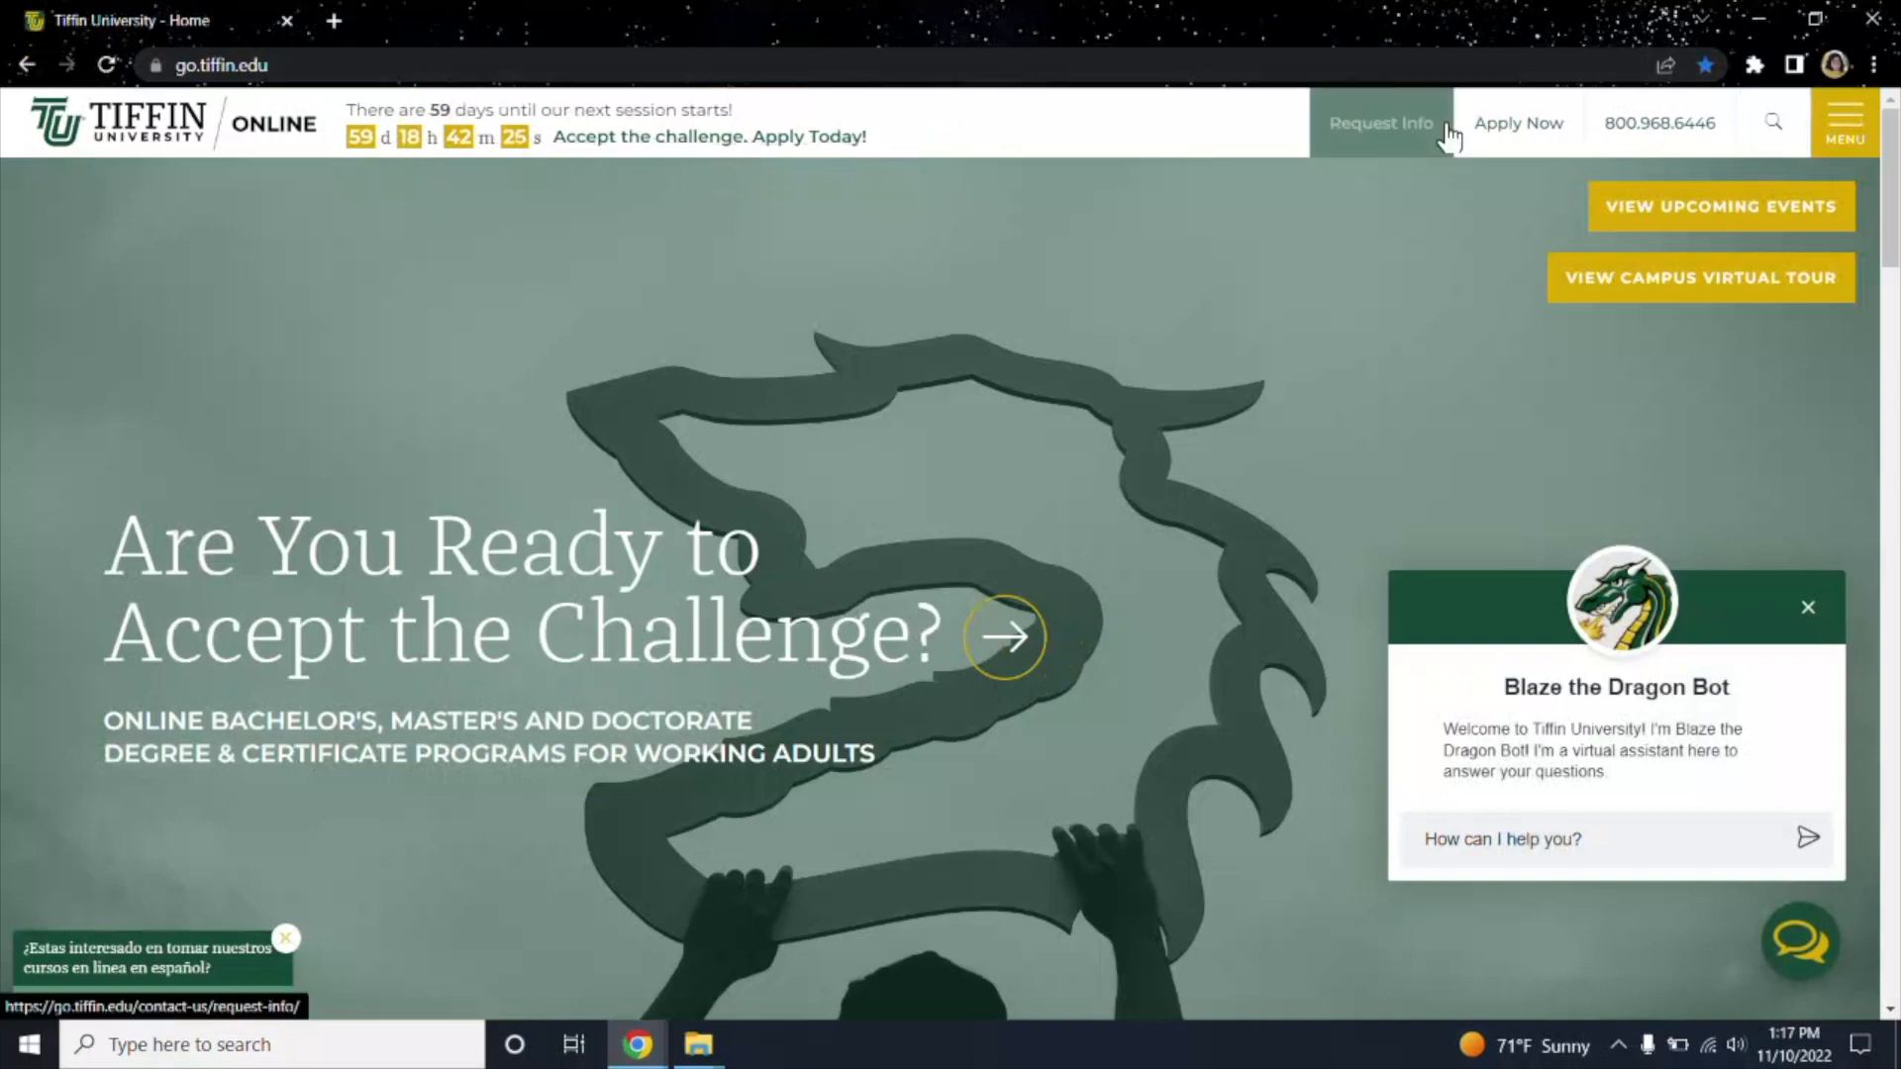
Open the Bachelor's Application form from the Apply Now page in a new tab.
left_click(1552, 128)
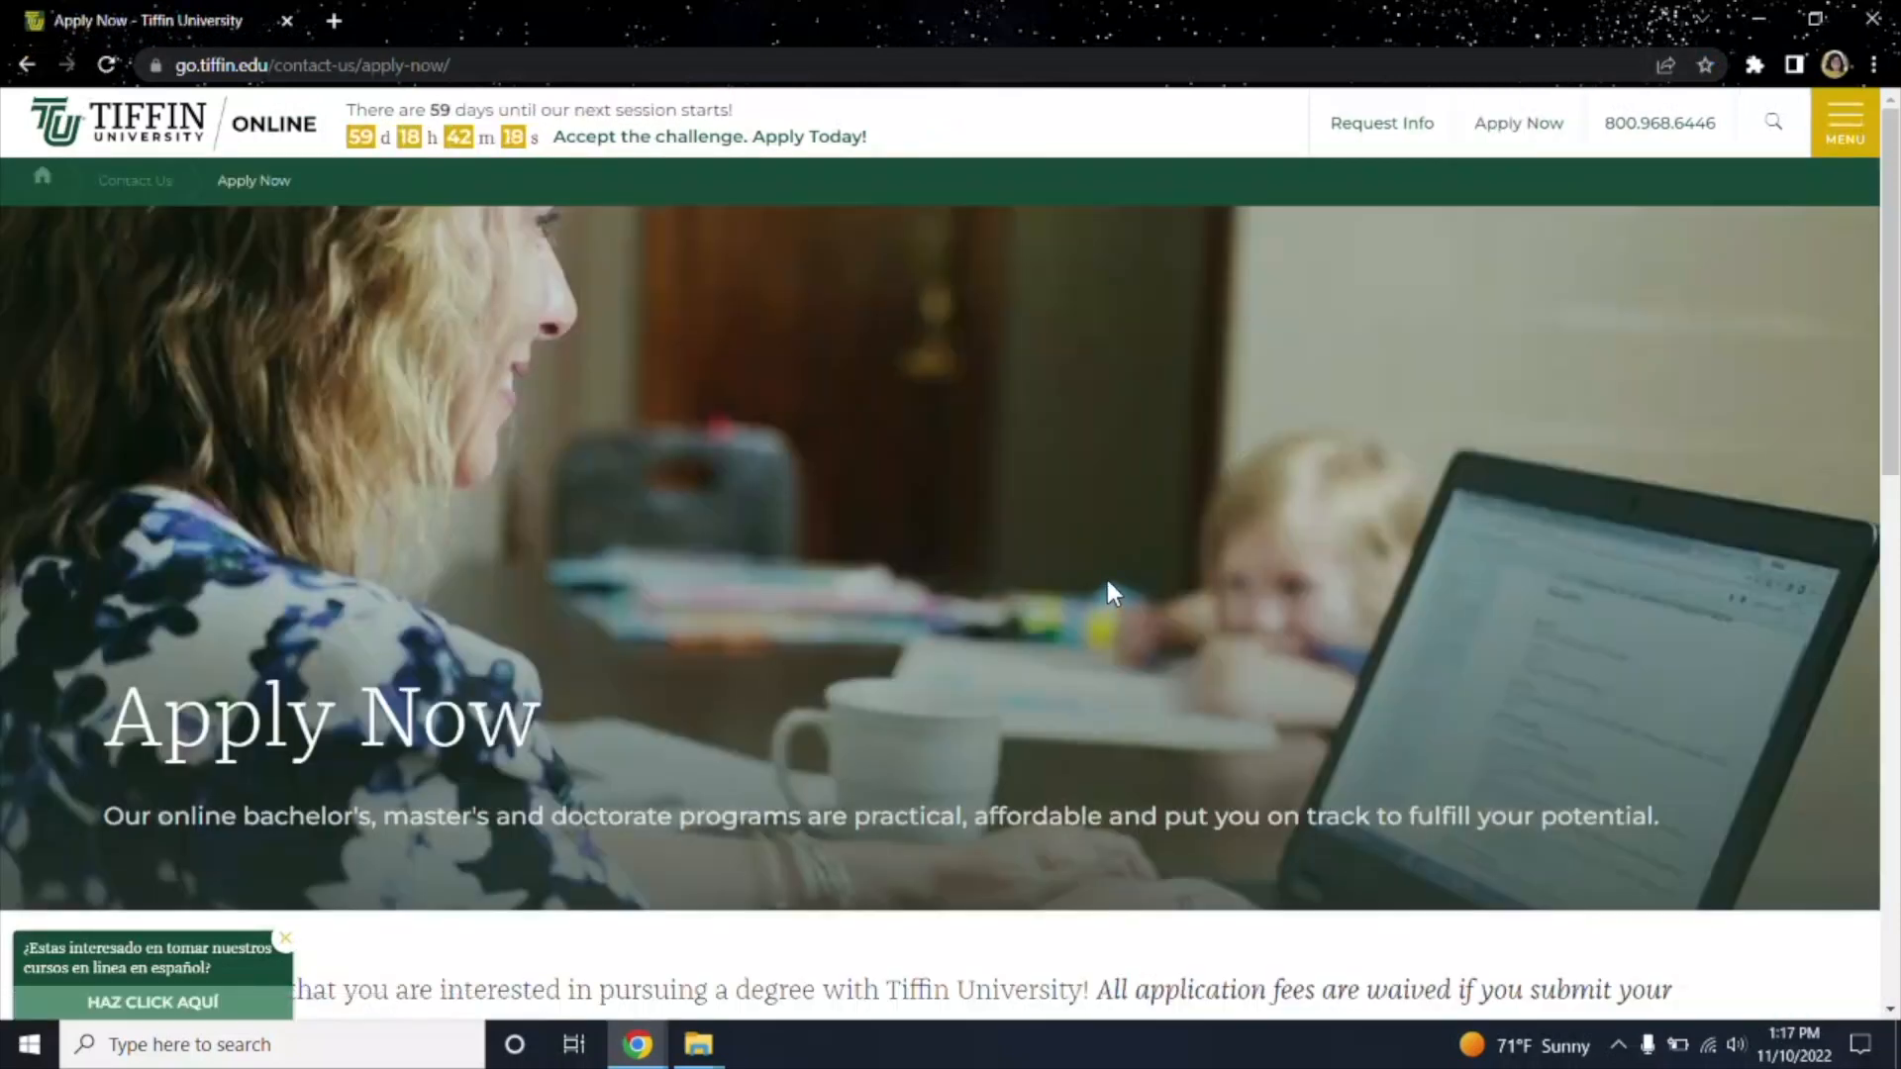
scroll(1109, 593, "down", 2)
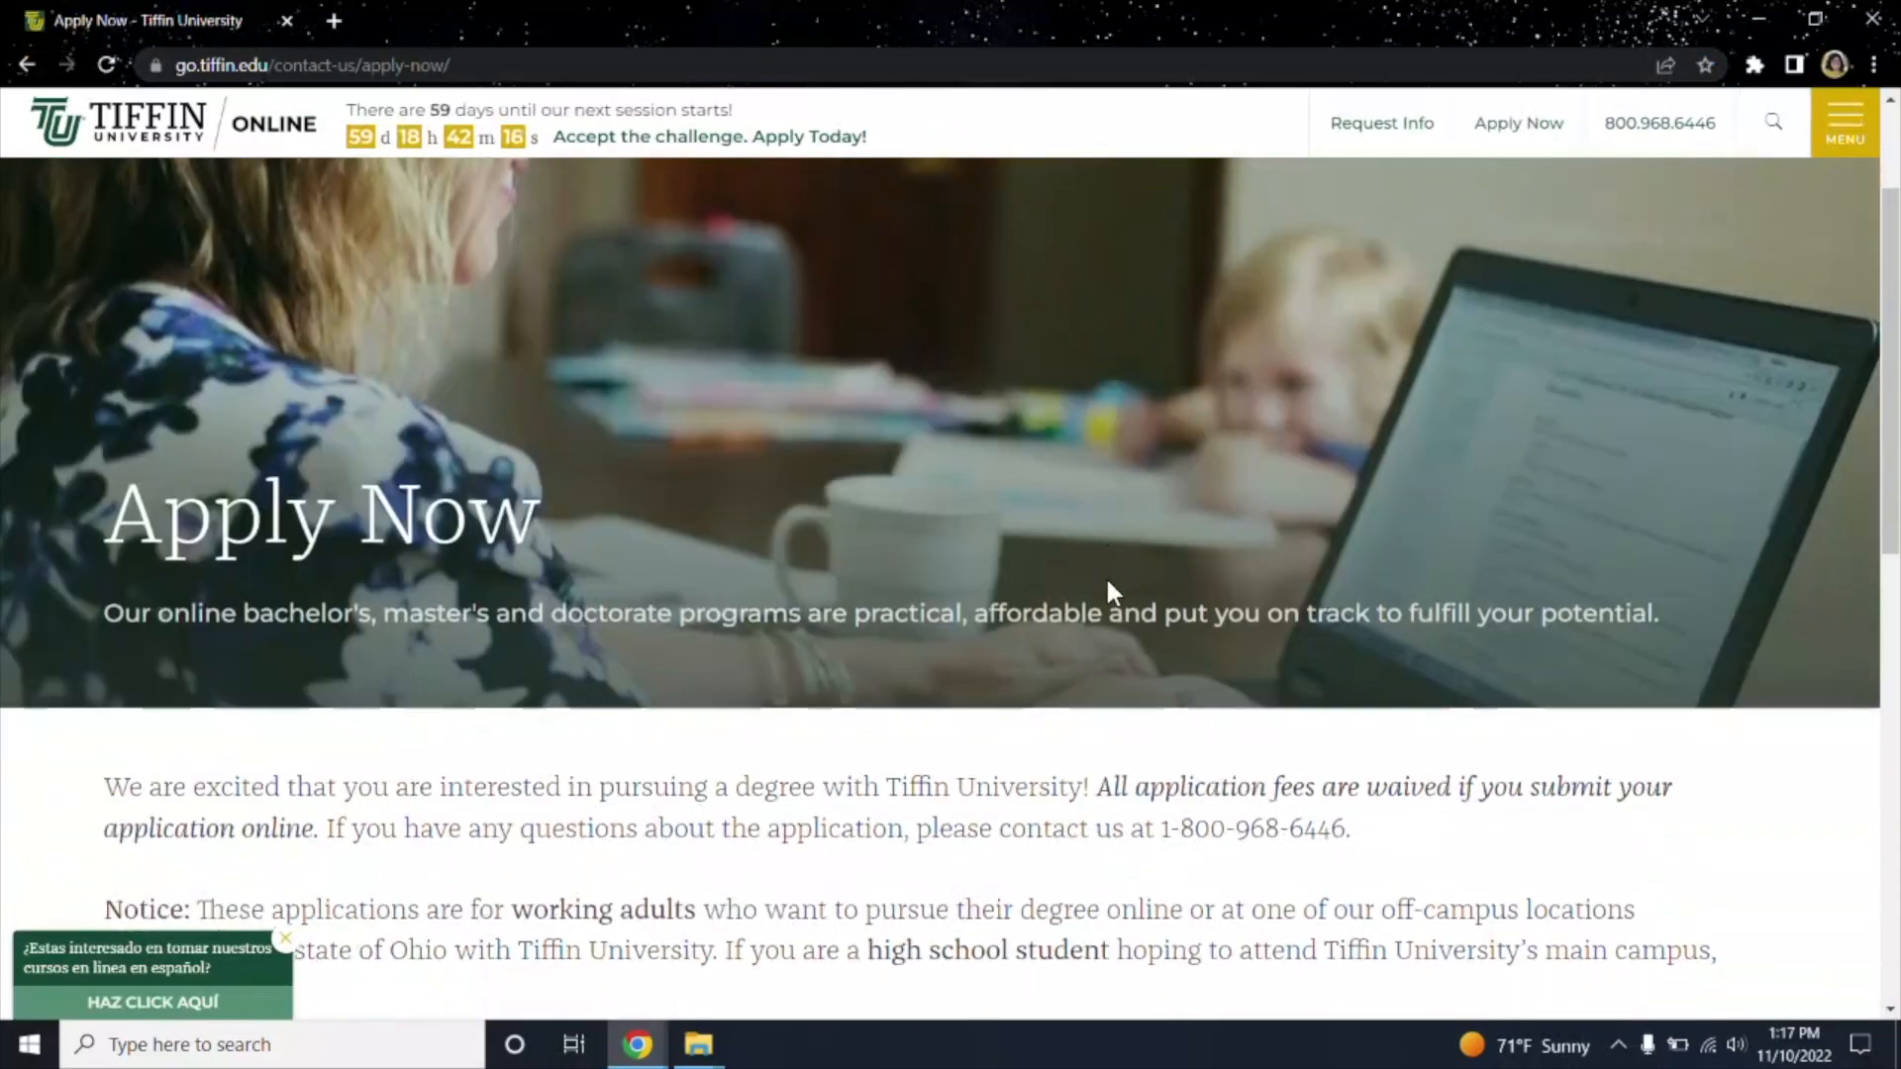
scroll(1109, 592, "down", 9)
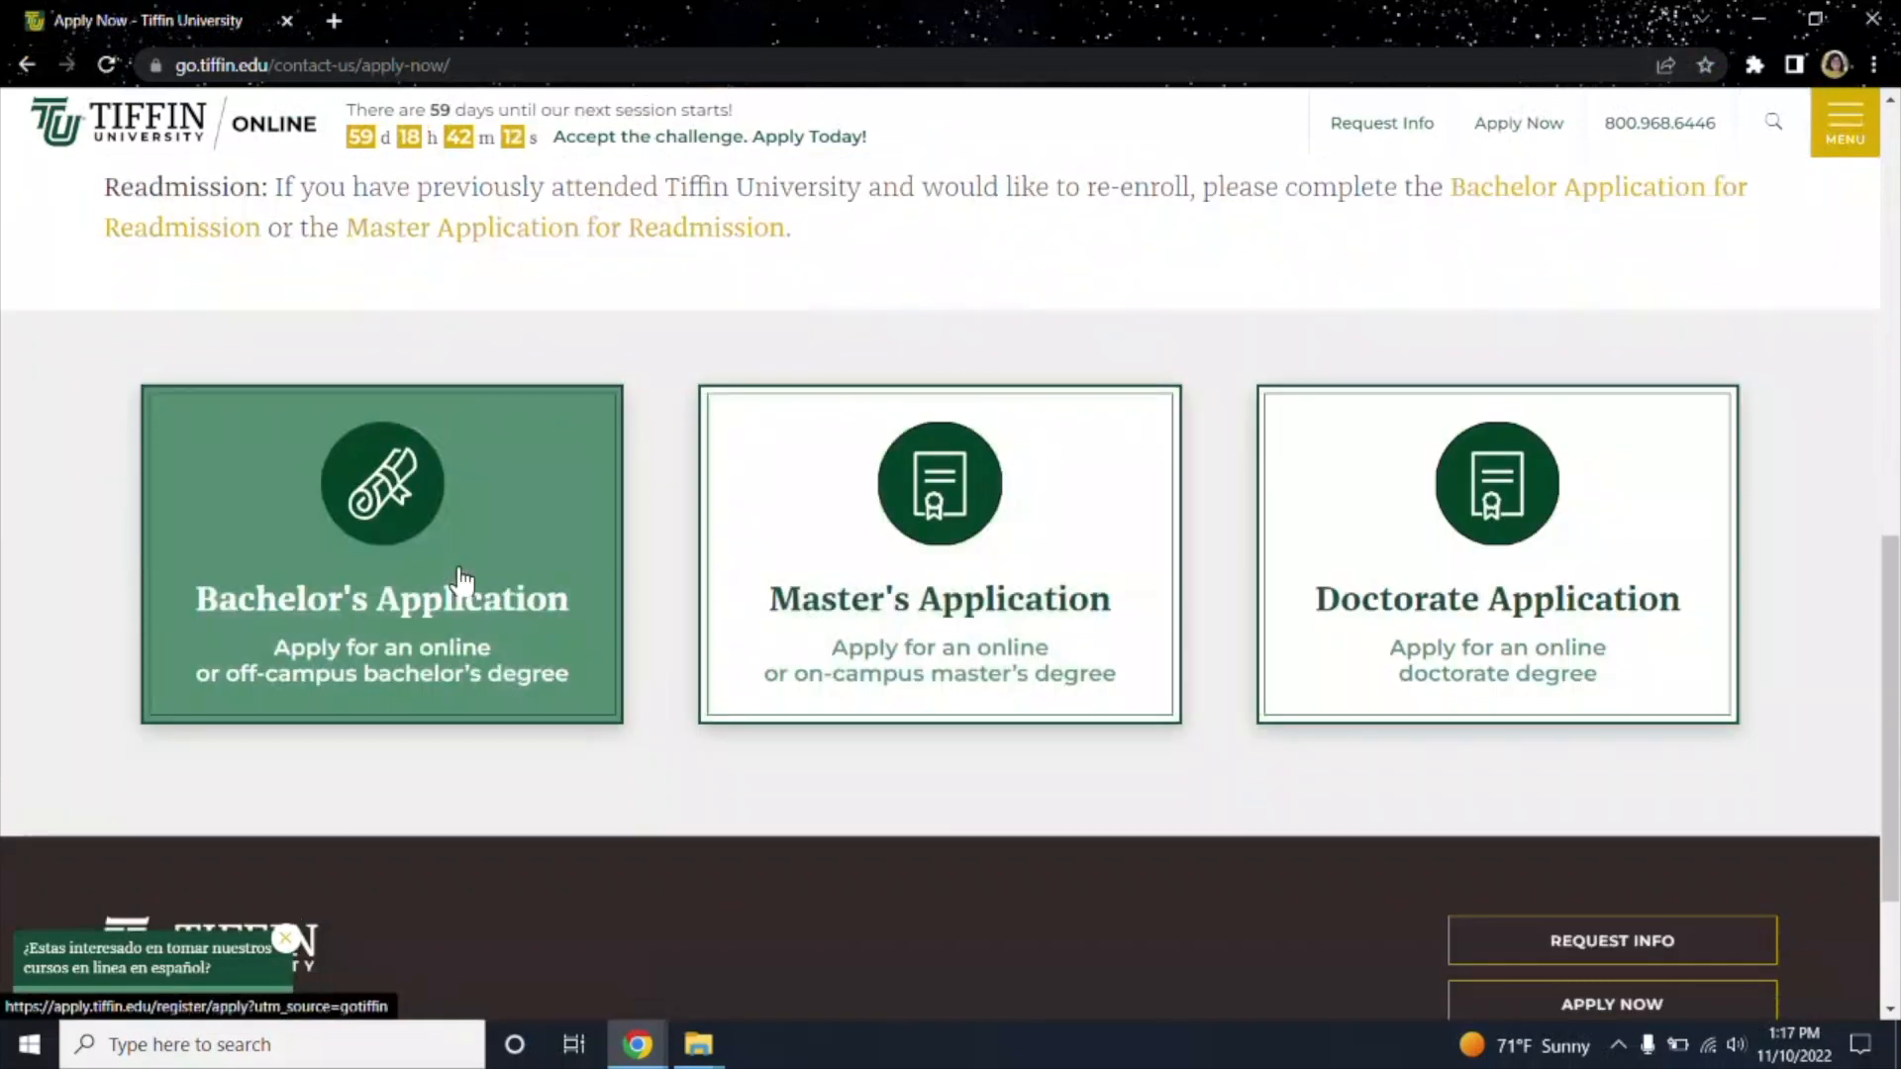
left_click(408, 626)
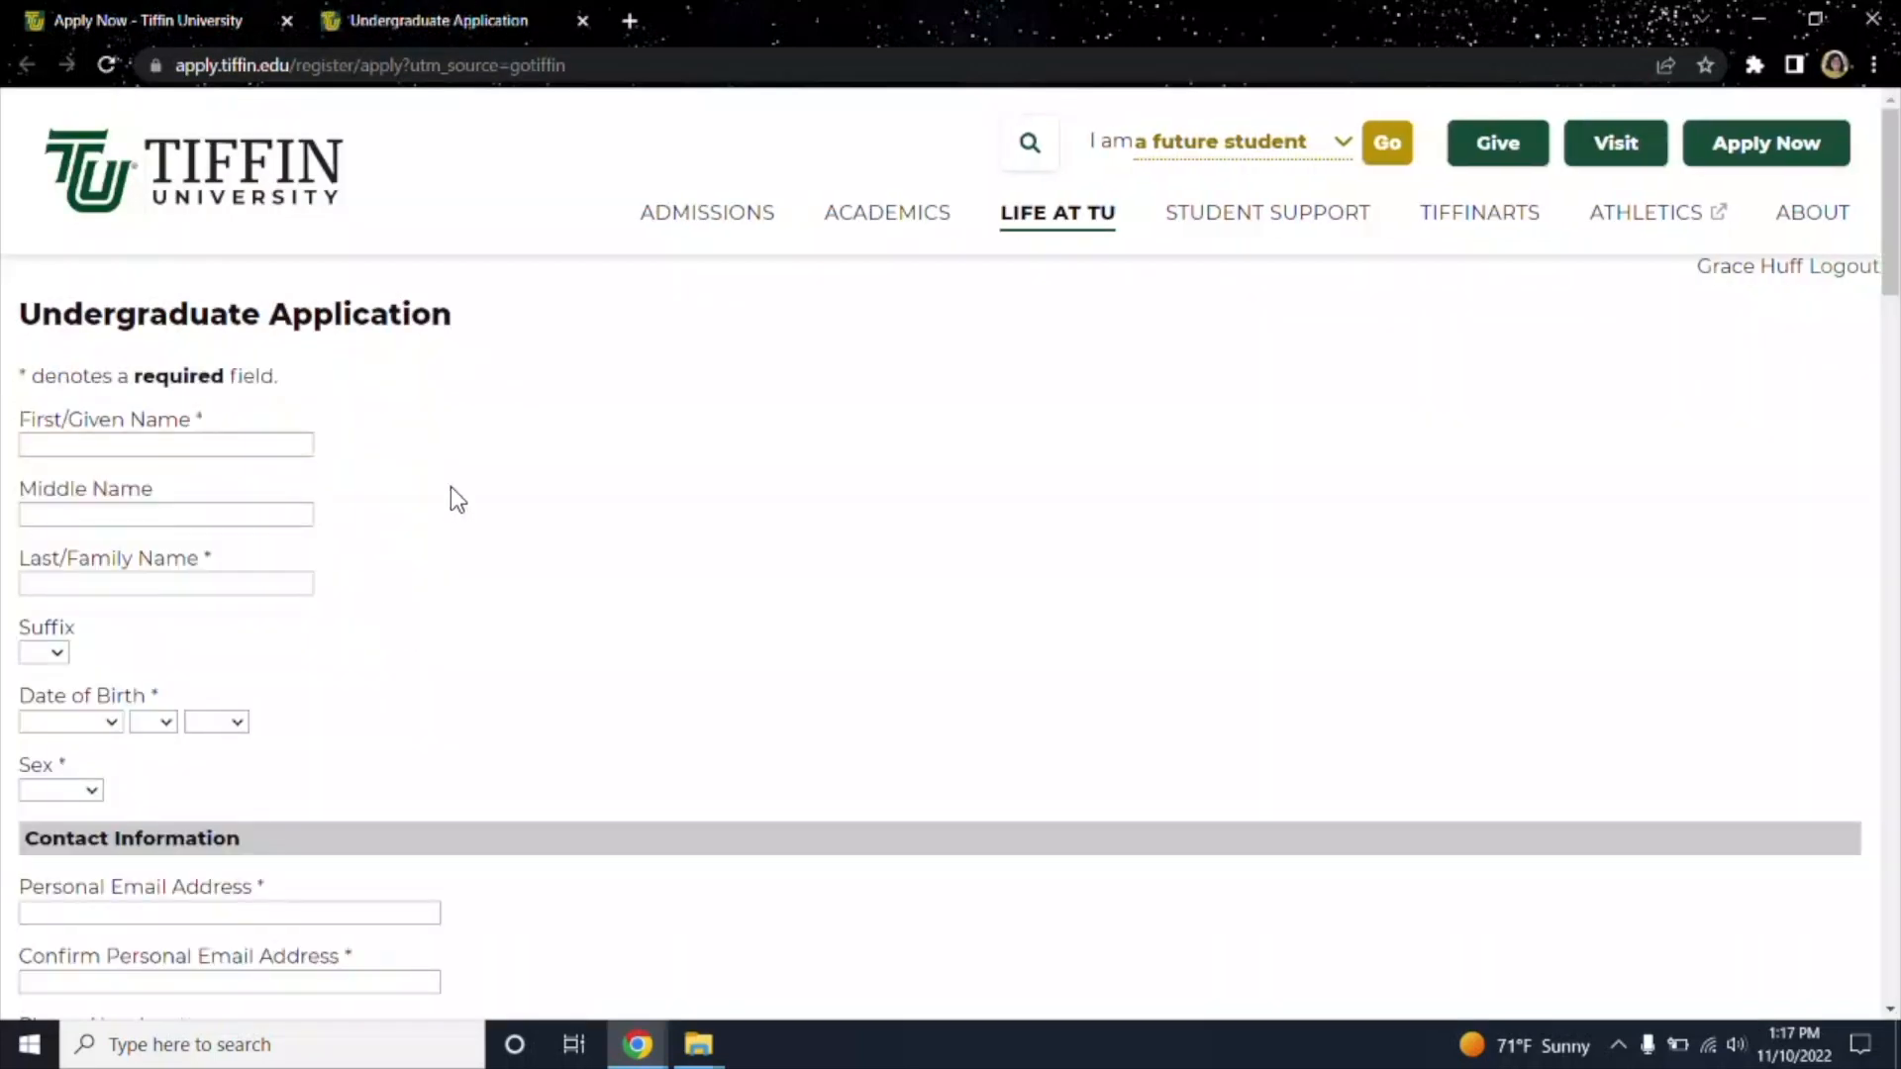
Enter the applicant's first and last names.
left_click(232, 454)
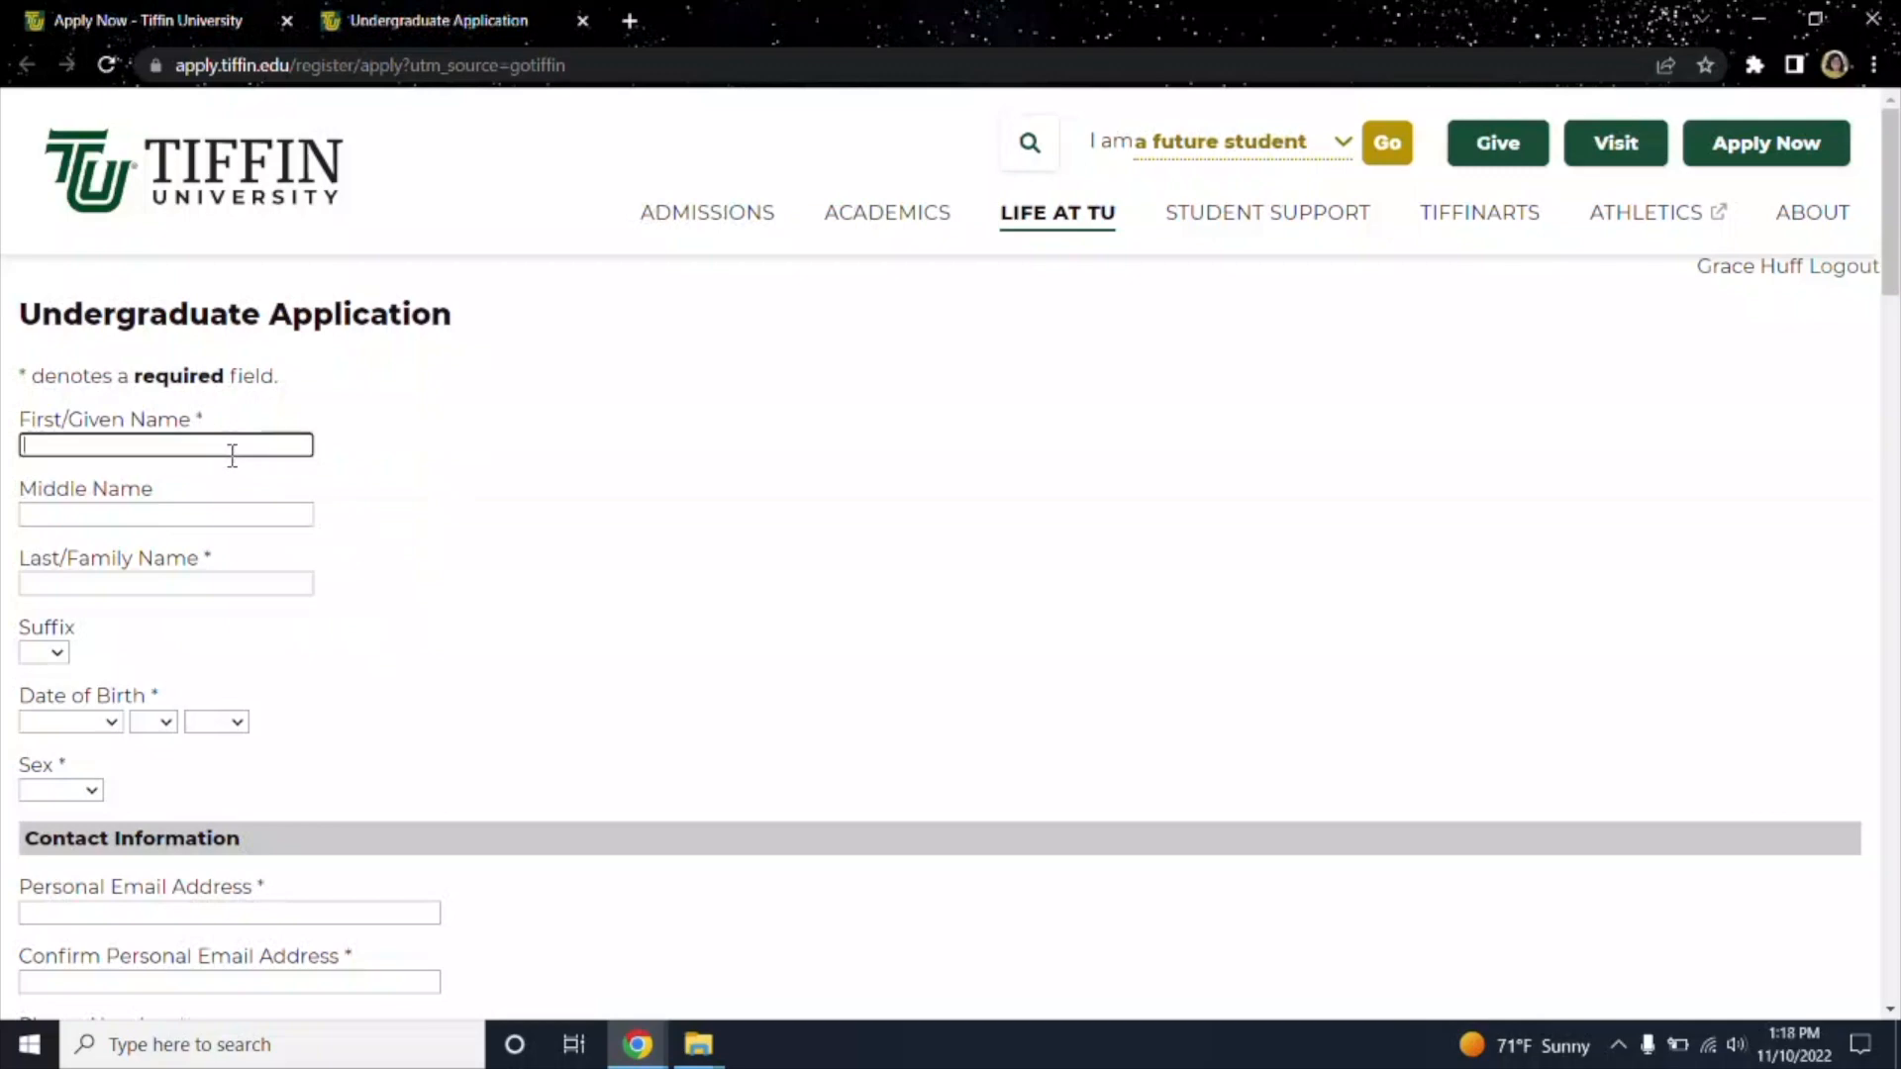
left_click_drag(28, 381, 12, 379)
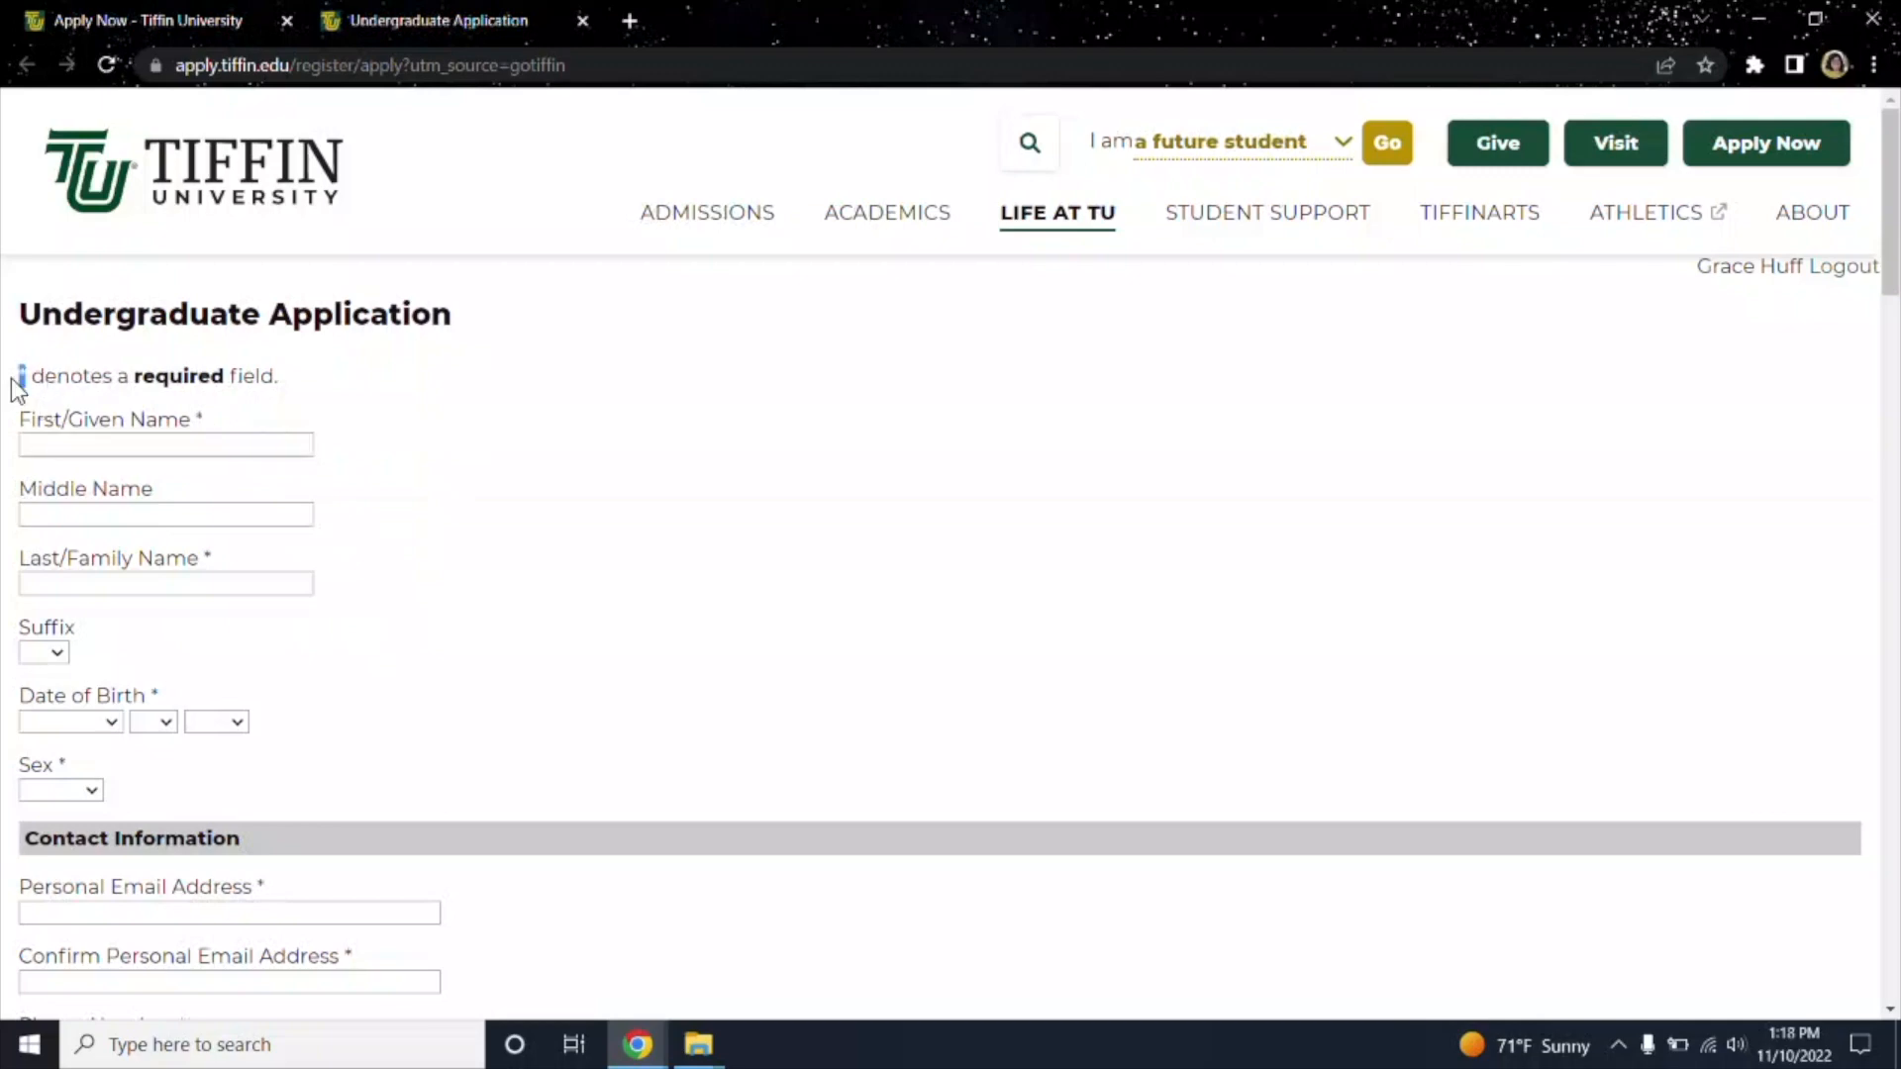
left_click(122, 453)
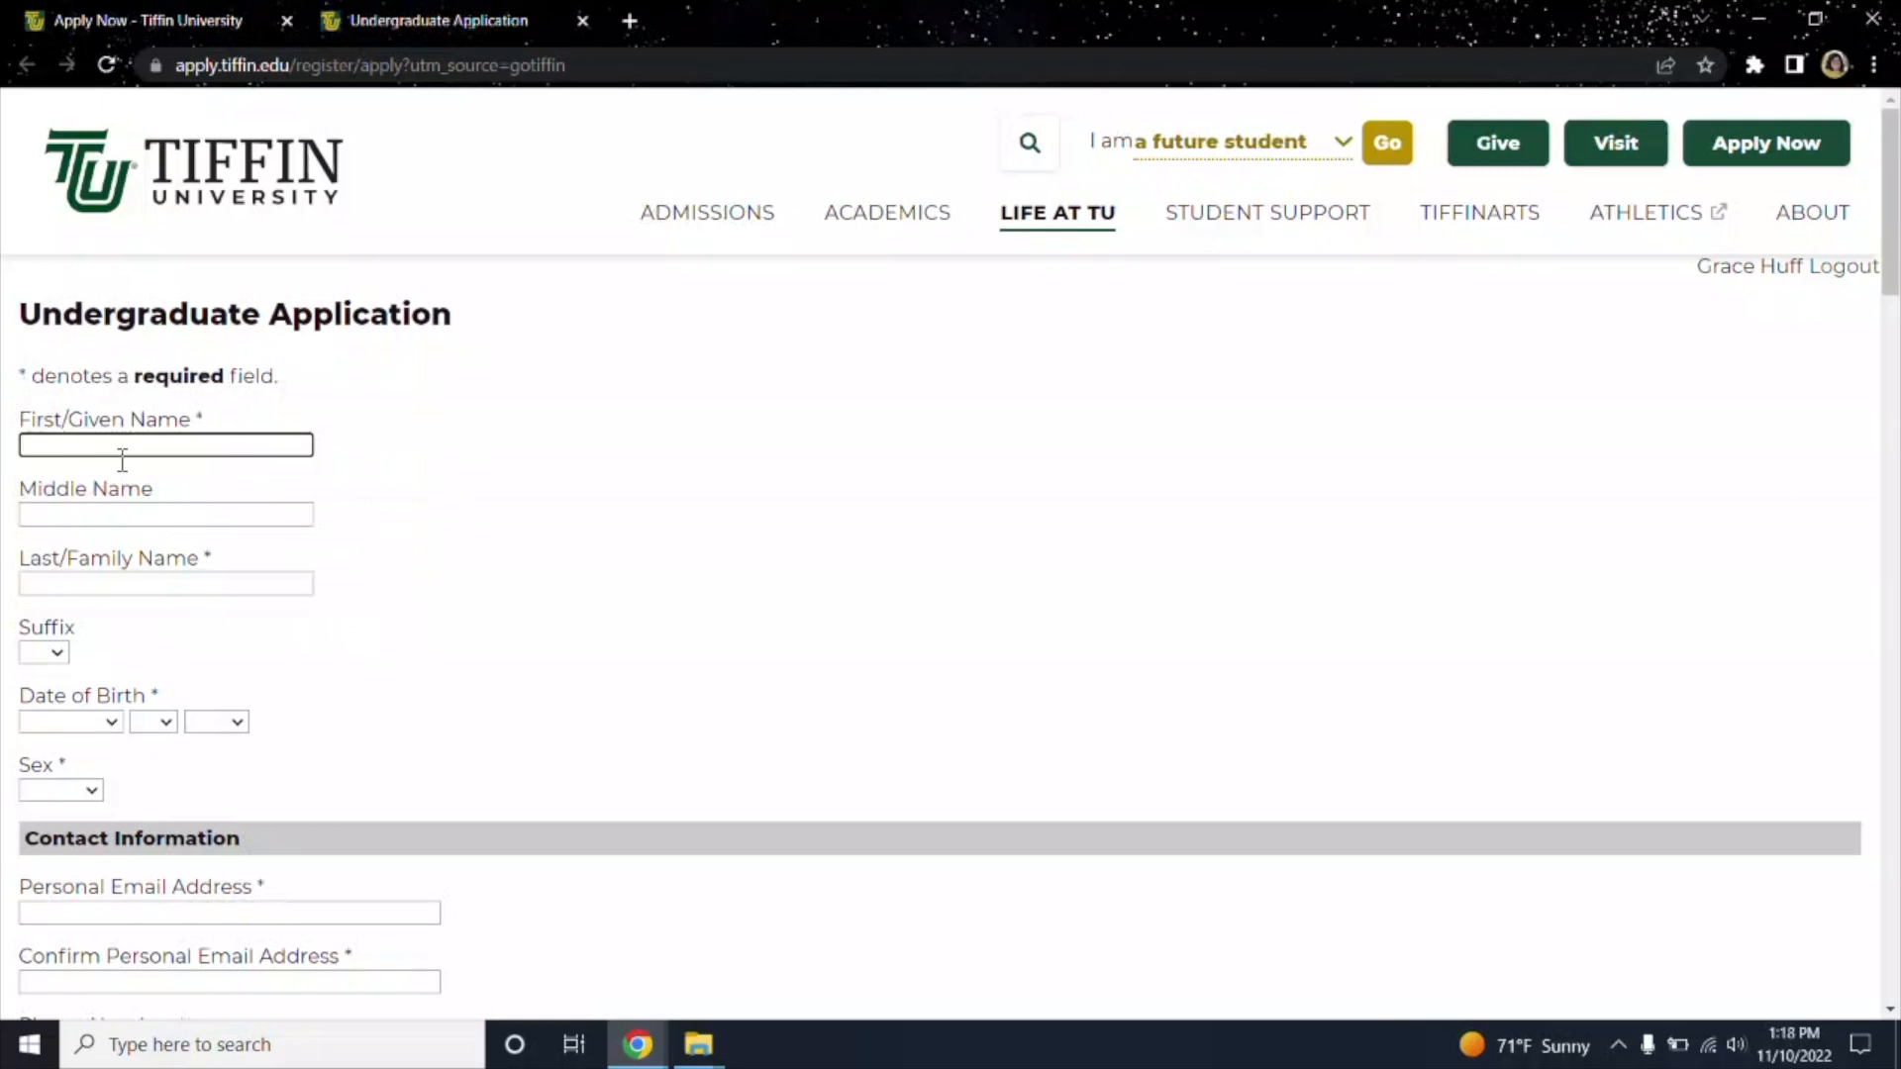
key("Tab")
key("Tab")
key("Tab")
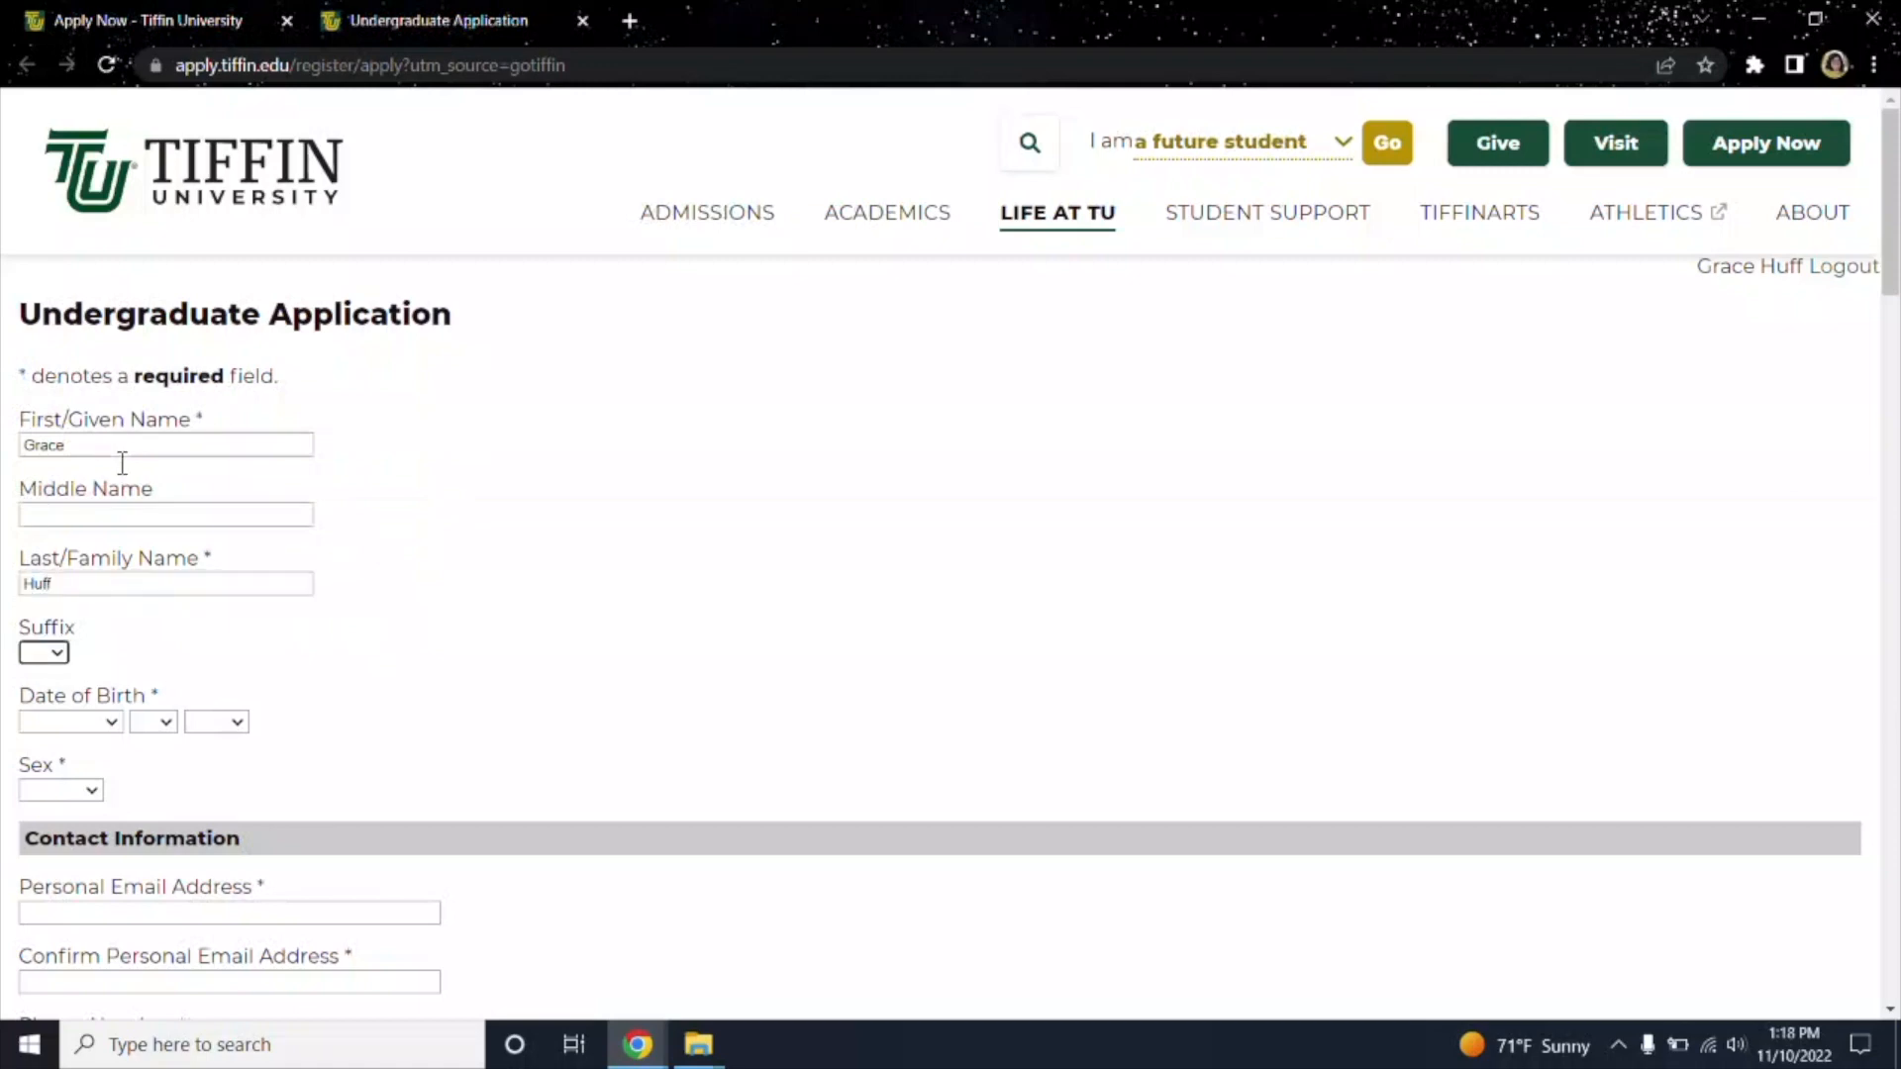
Set the date of birth to November 19, 1996 and sex to Female.
left_click(109, 722)
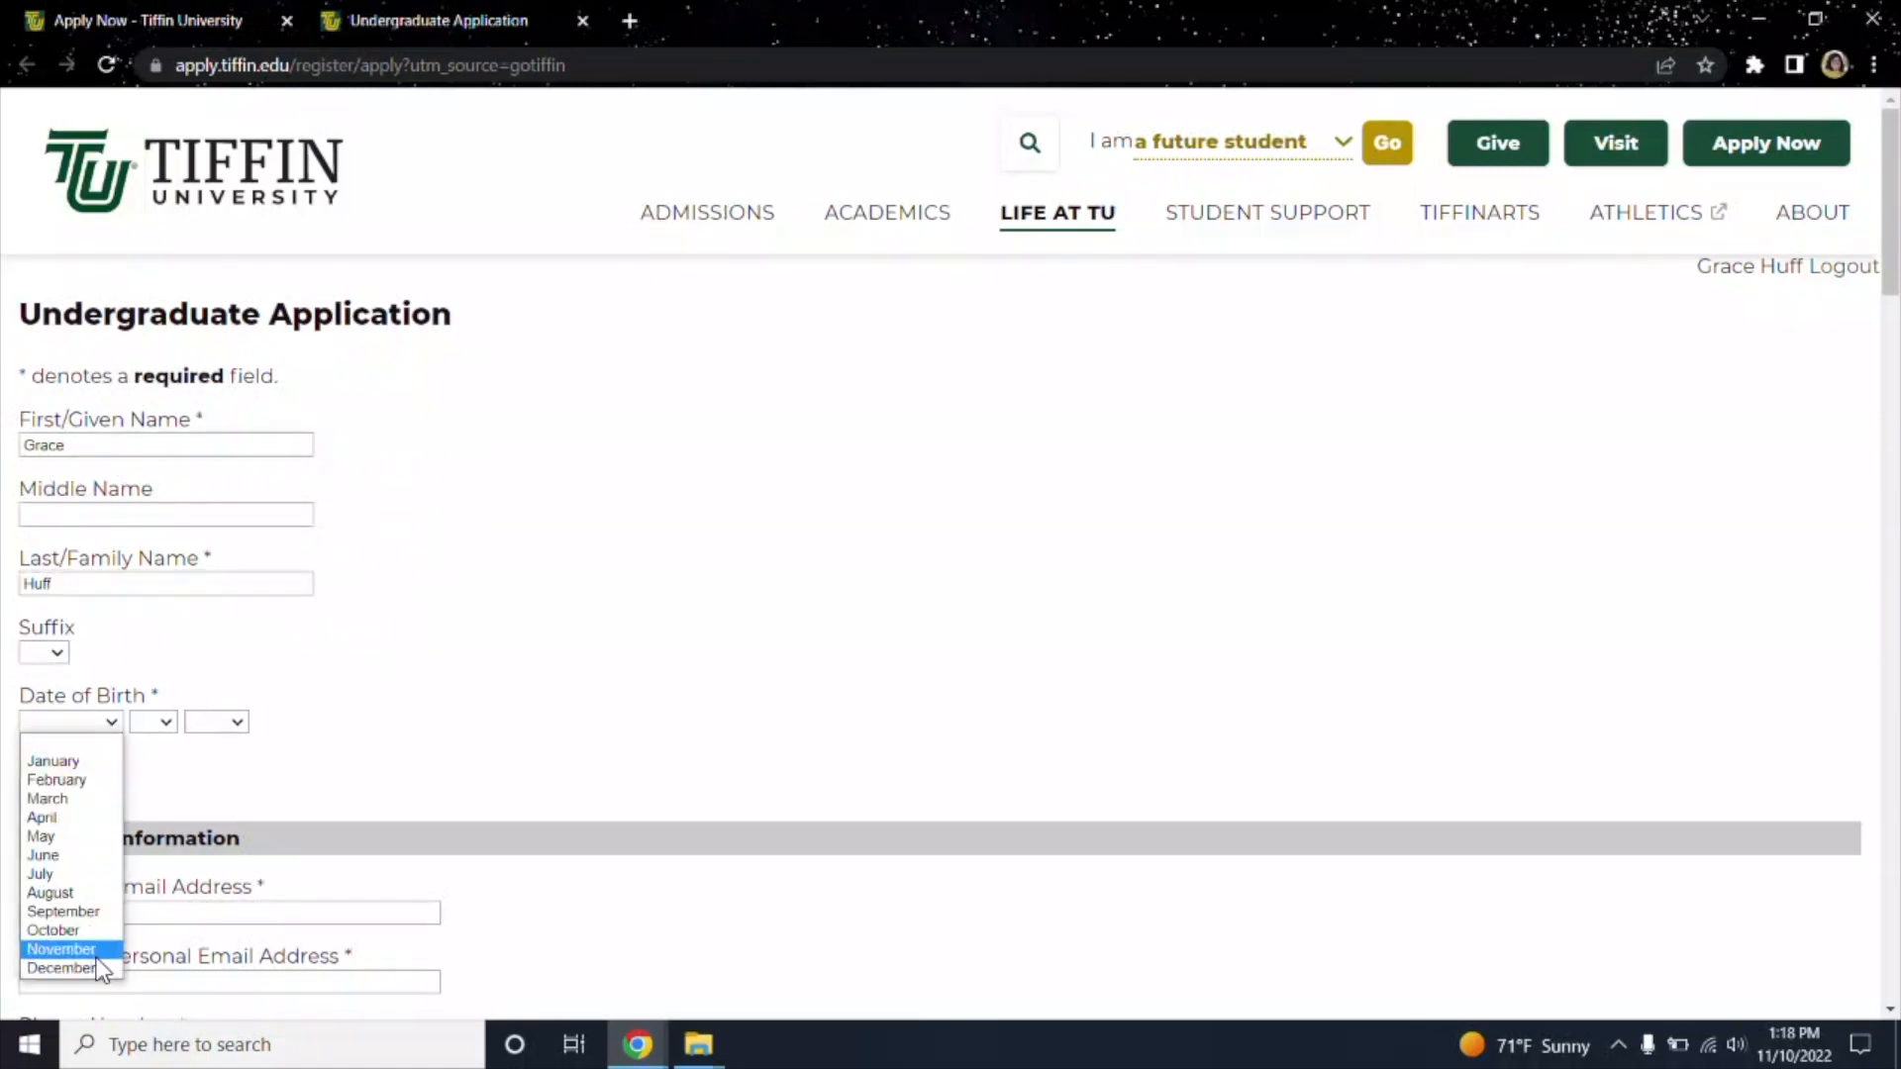
left_click(62, 948)
left_click(168, 725)
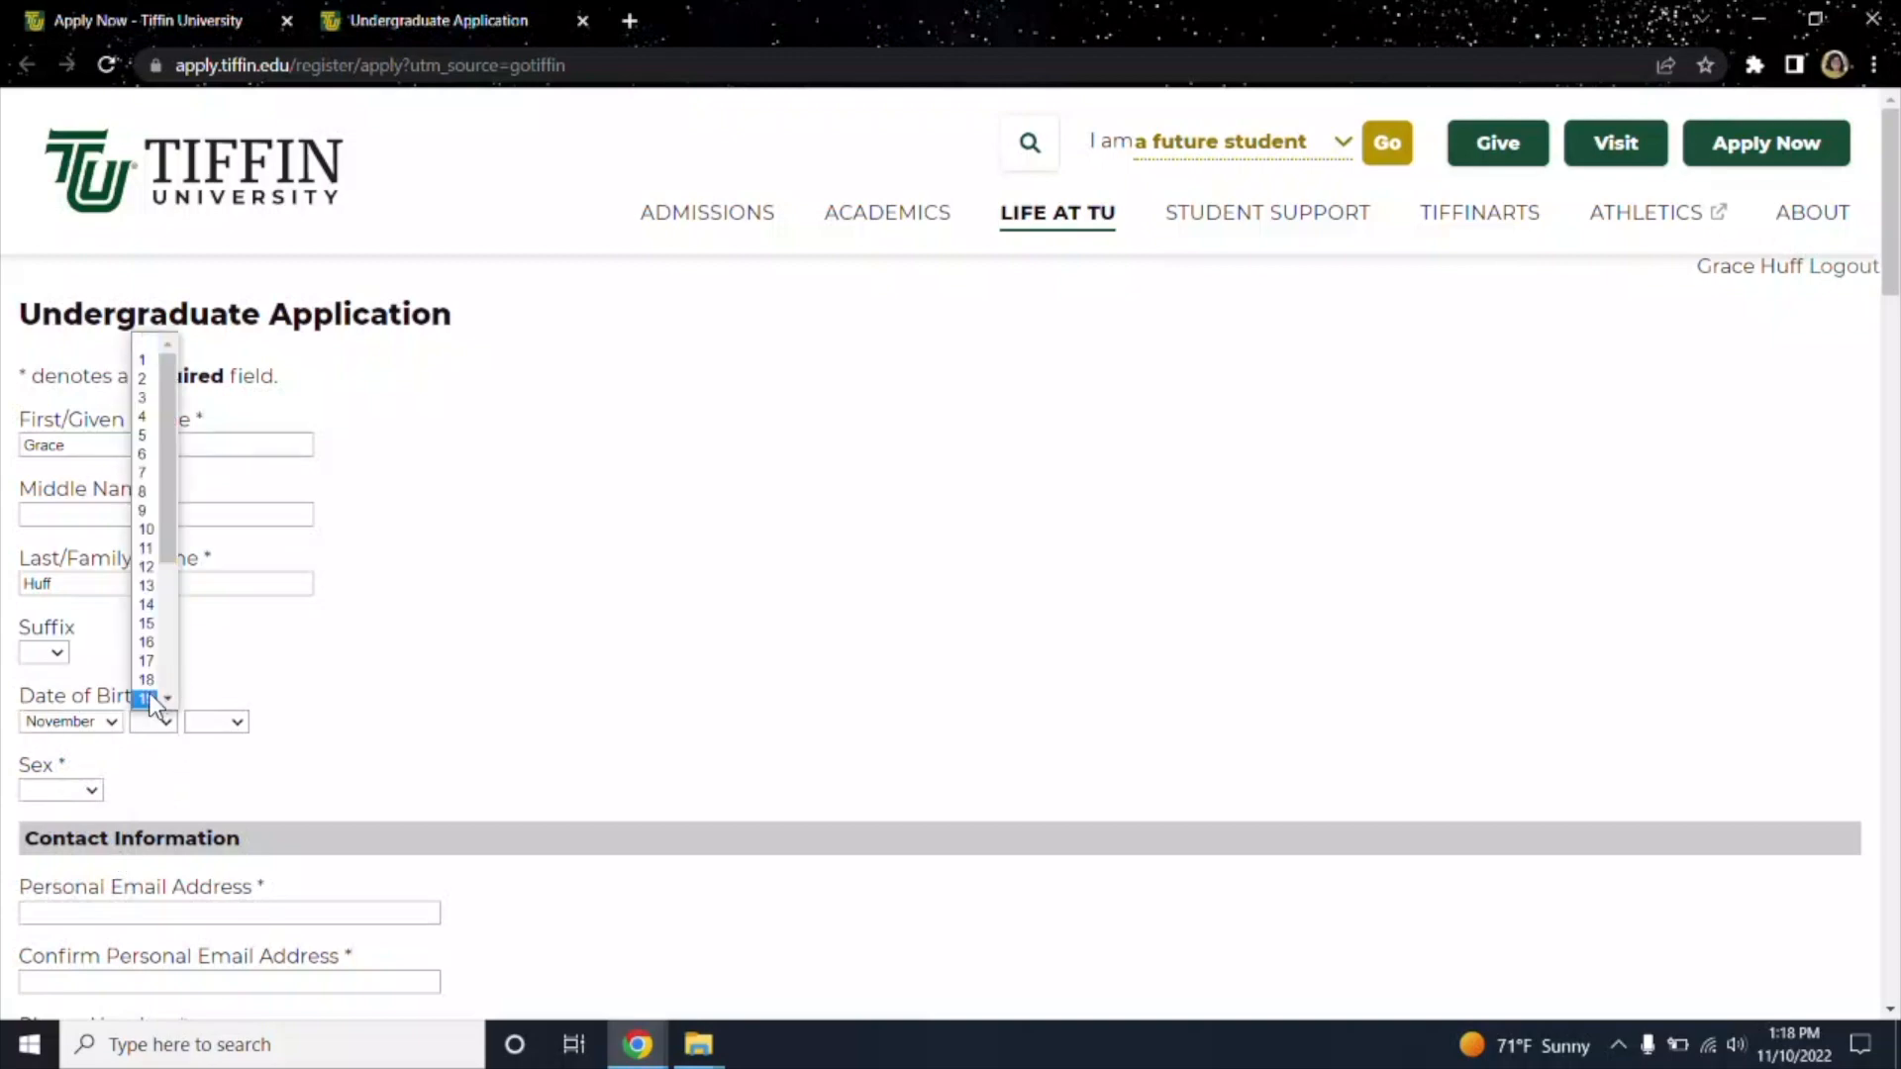
left_click(150, 693)
left_click(216, 725)
scroll(213, 687, "down", 2)
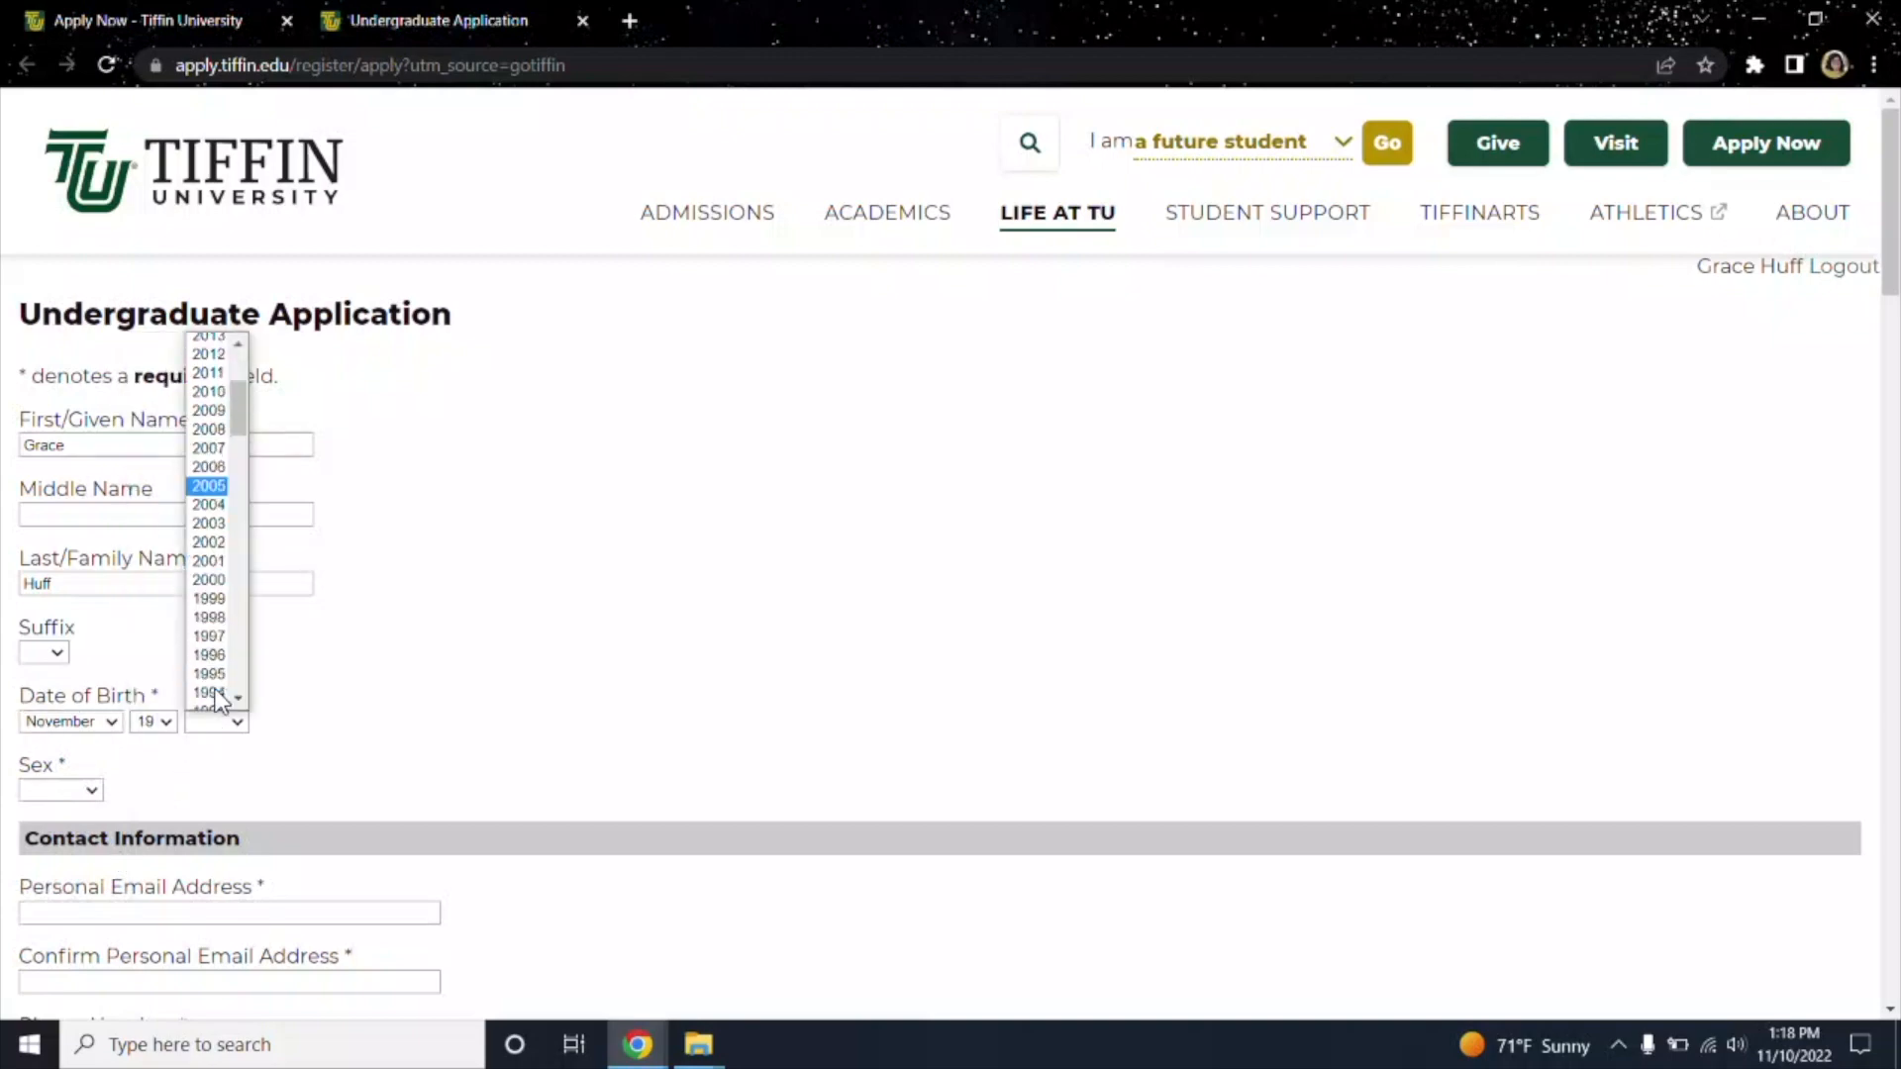
left_click(210, 662)
left_click(79, 792)
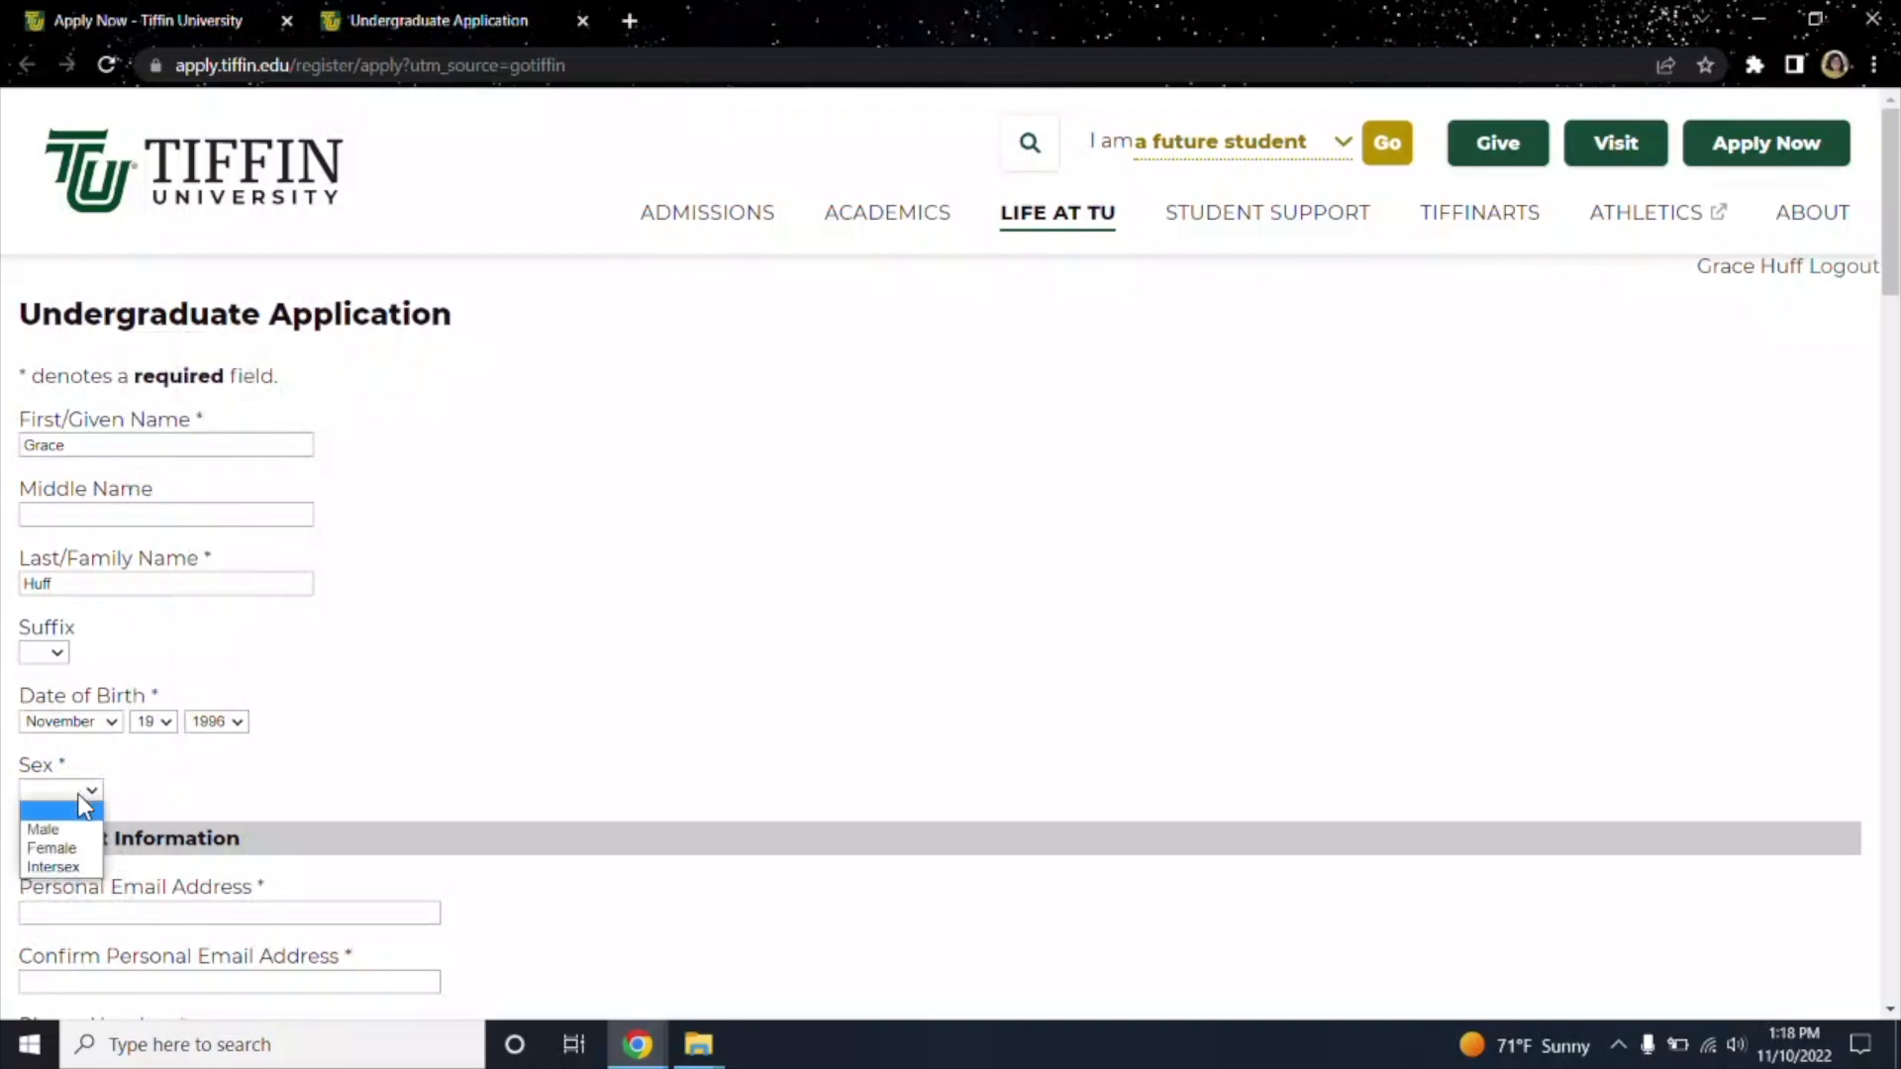
left_click(79, 854)
scroll(421, 678, "down", 5)
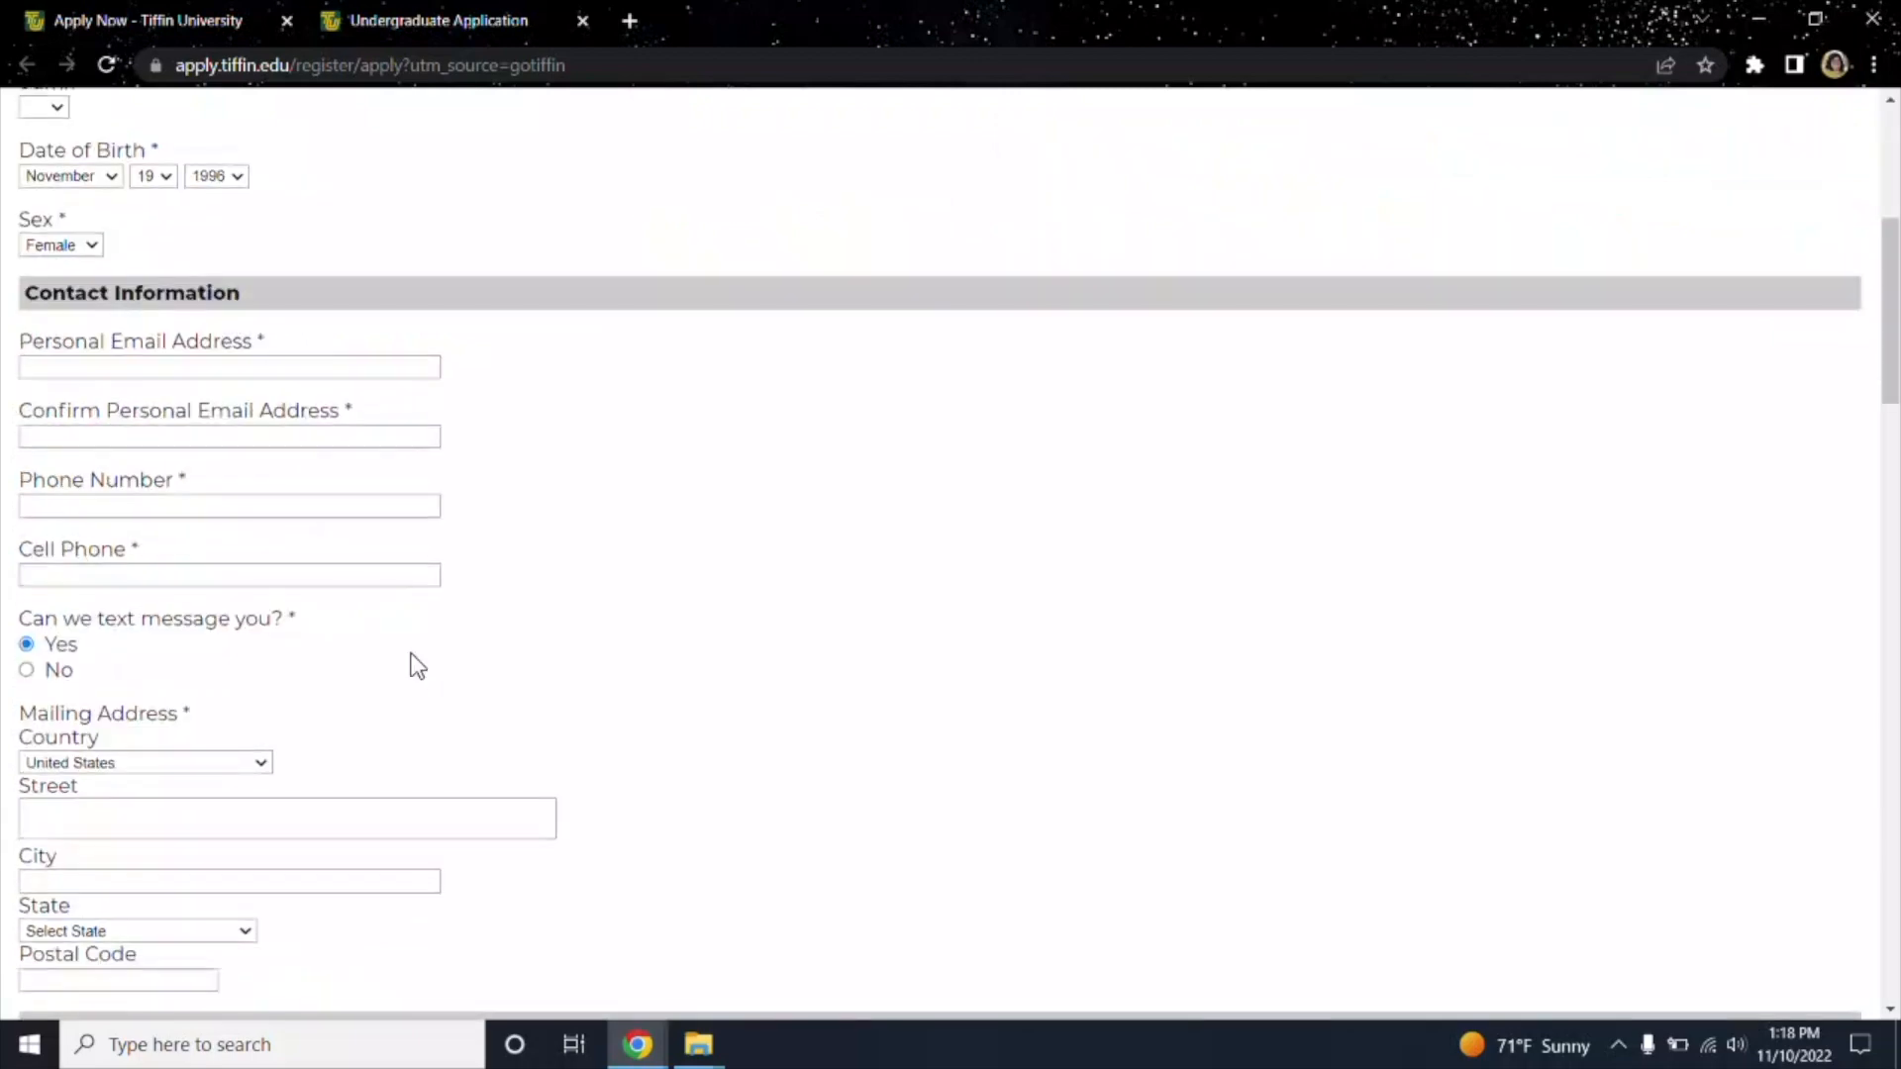
left_click(226, 367)
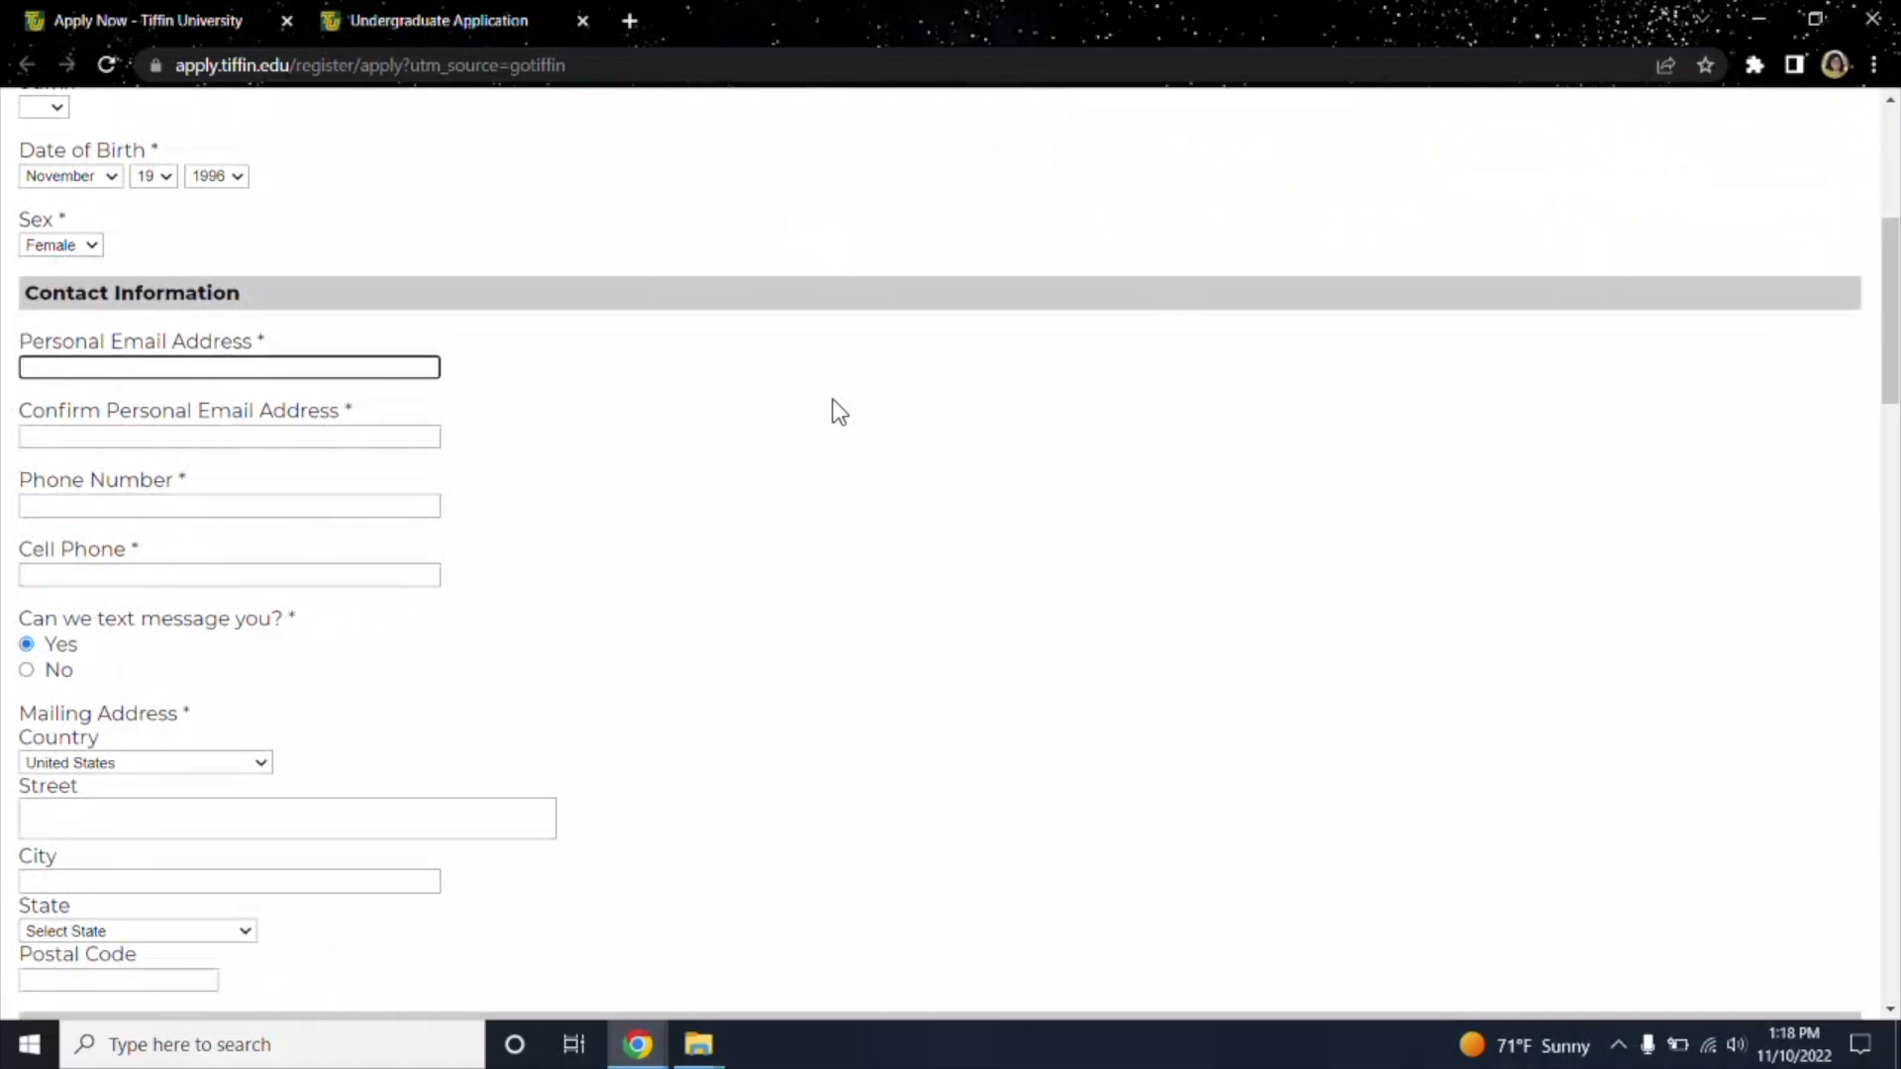
left_click(190, 437)
left_click(116, 508)
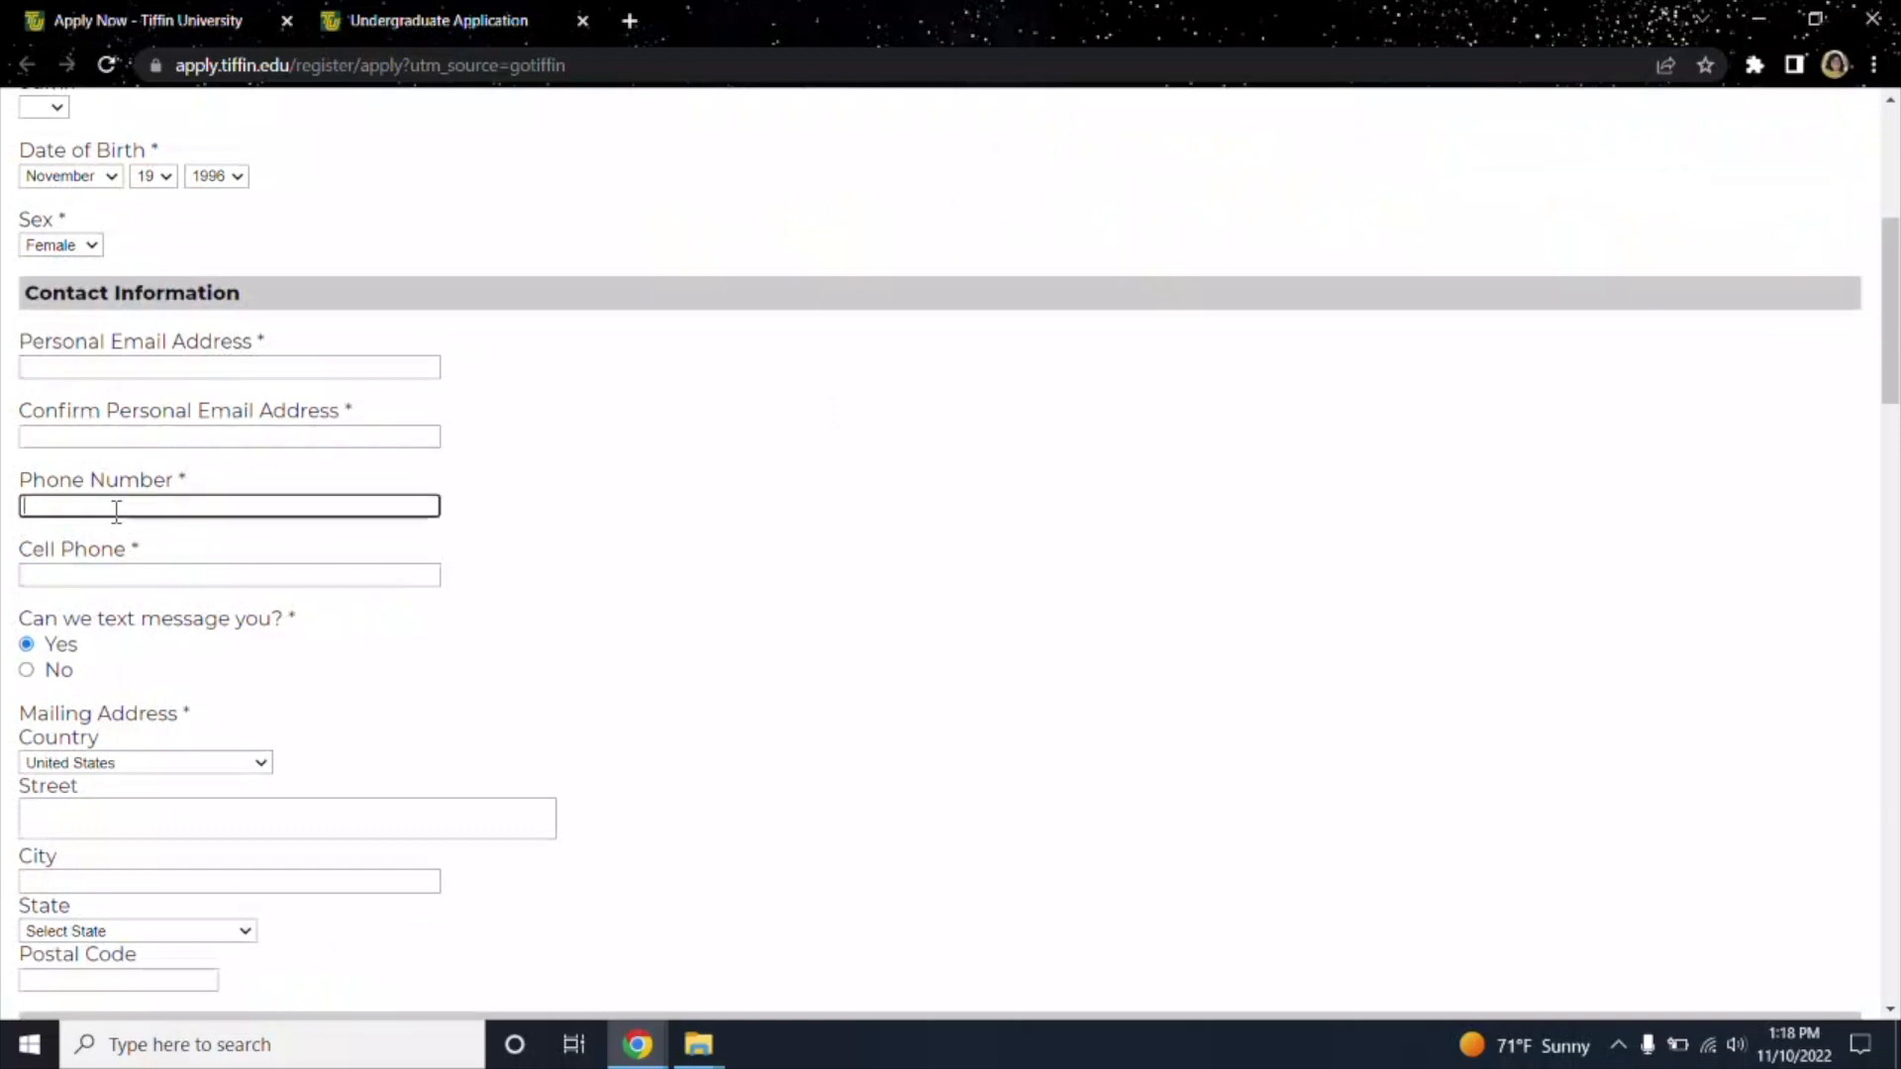
left_click(109, 582)
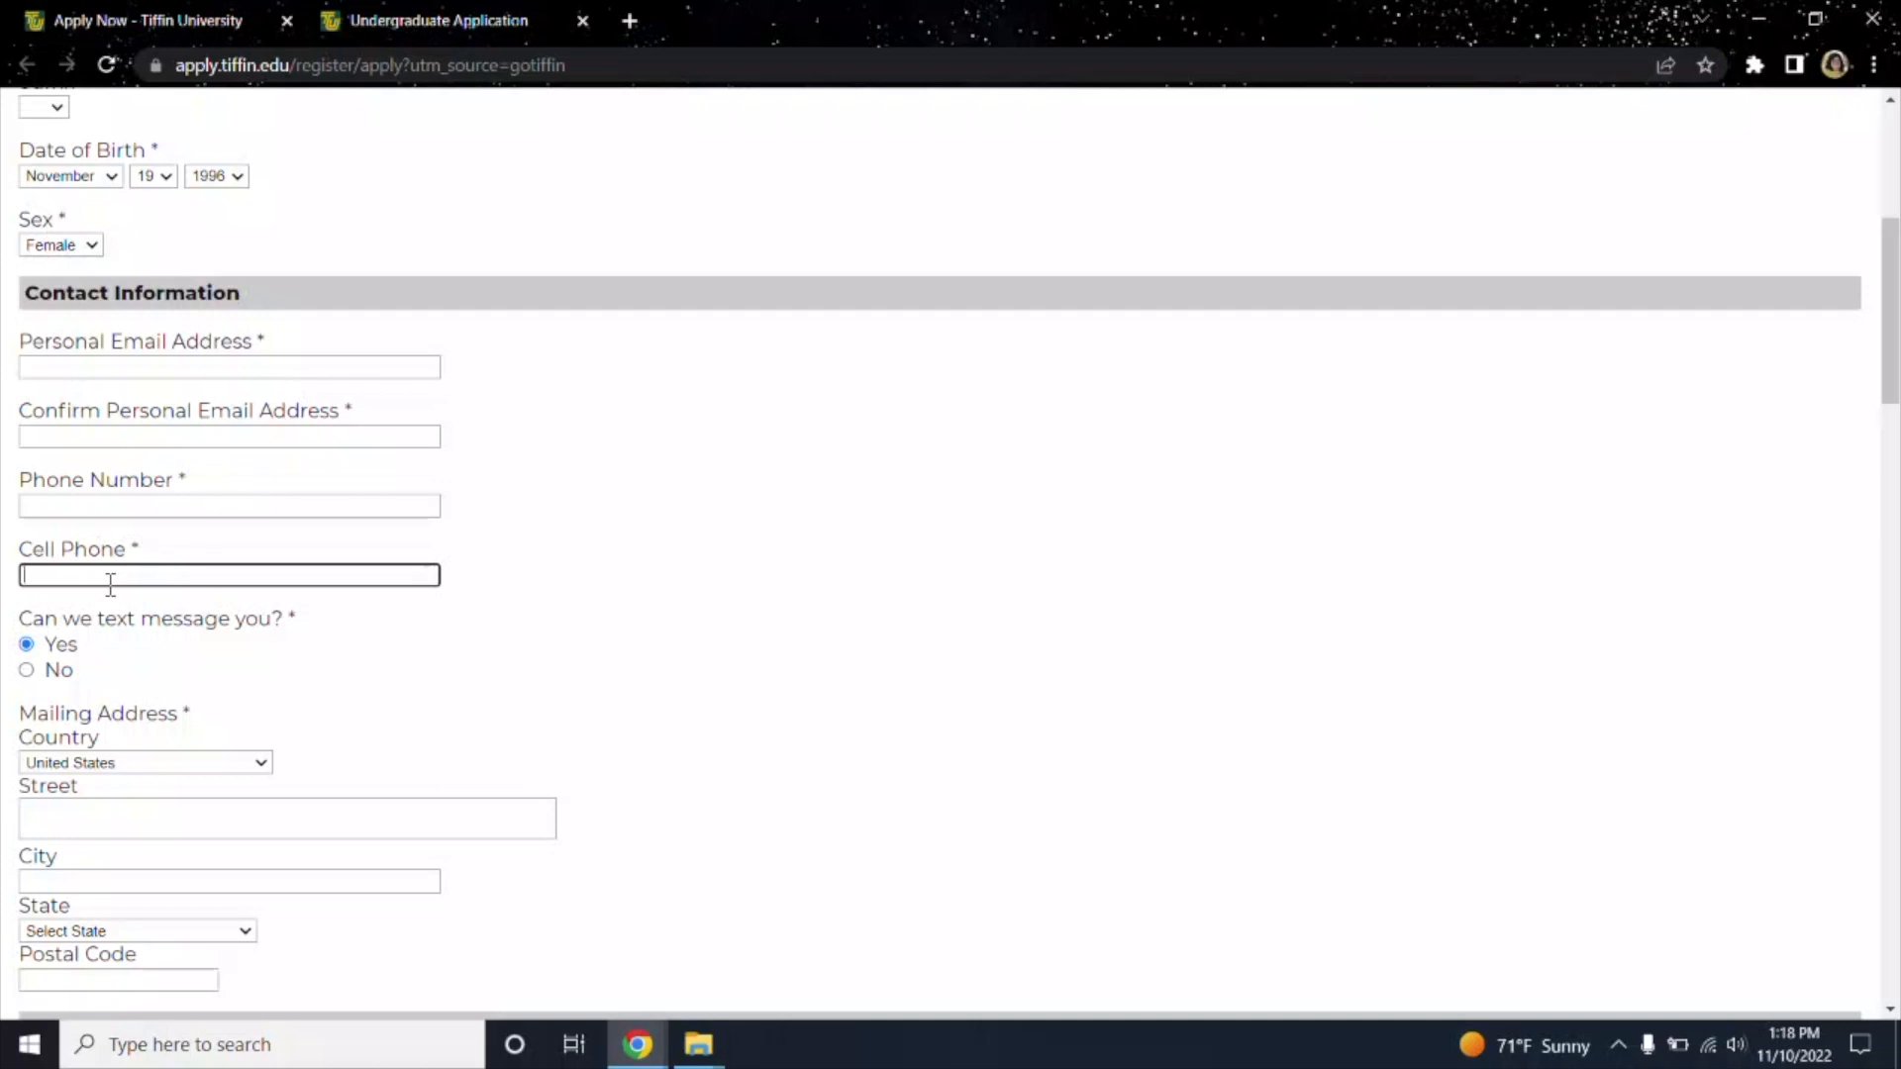
left_click(82, 510)
left_click(94, 574)
left_click(103, 505)
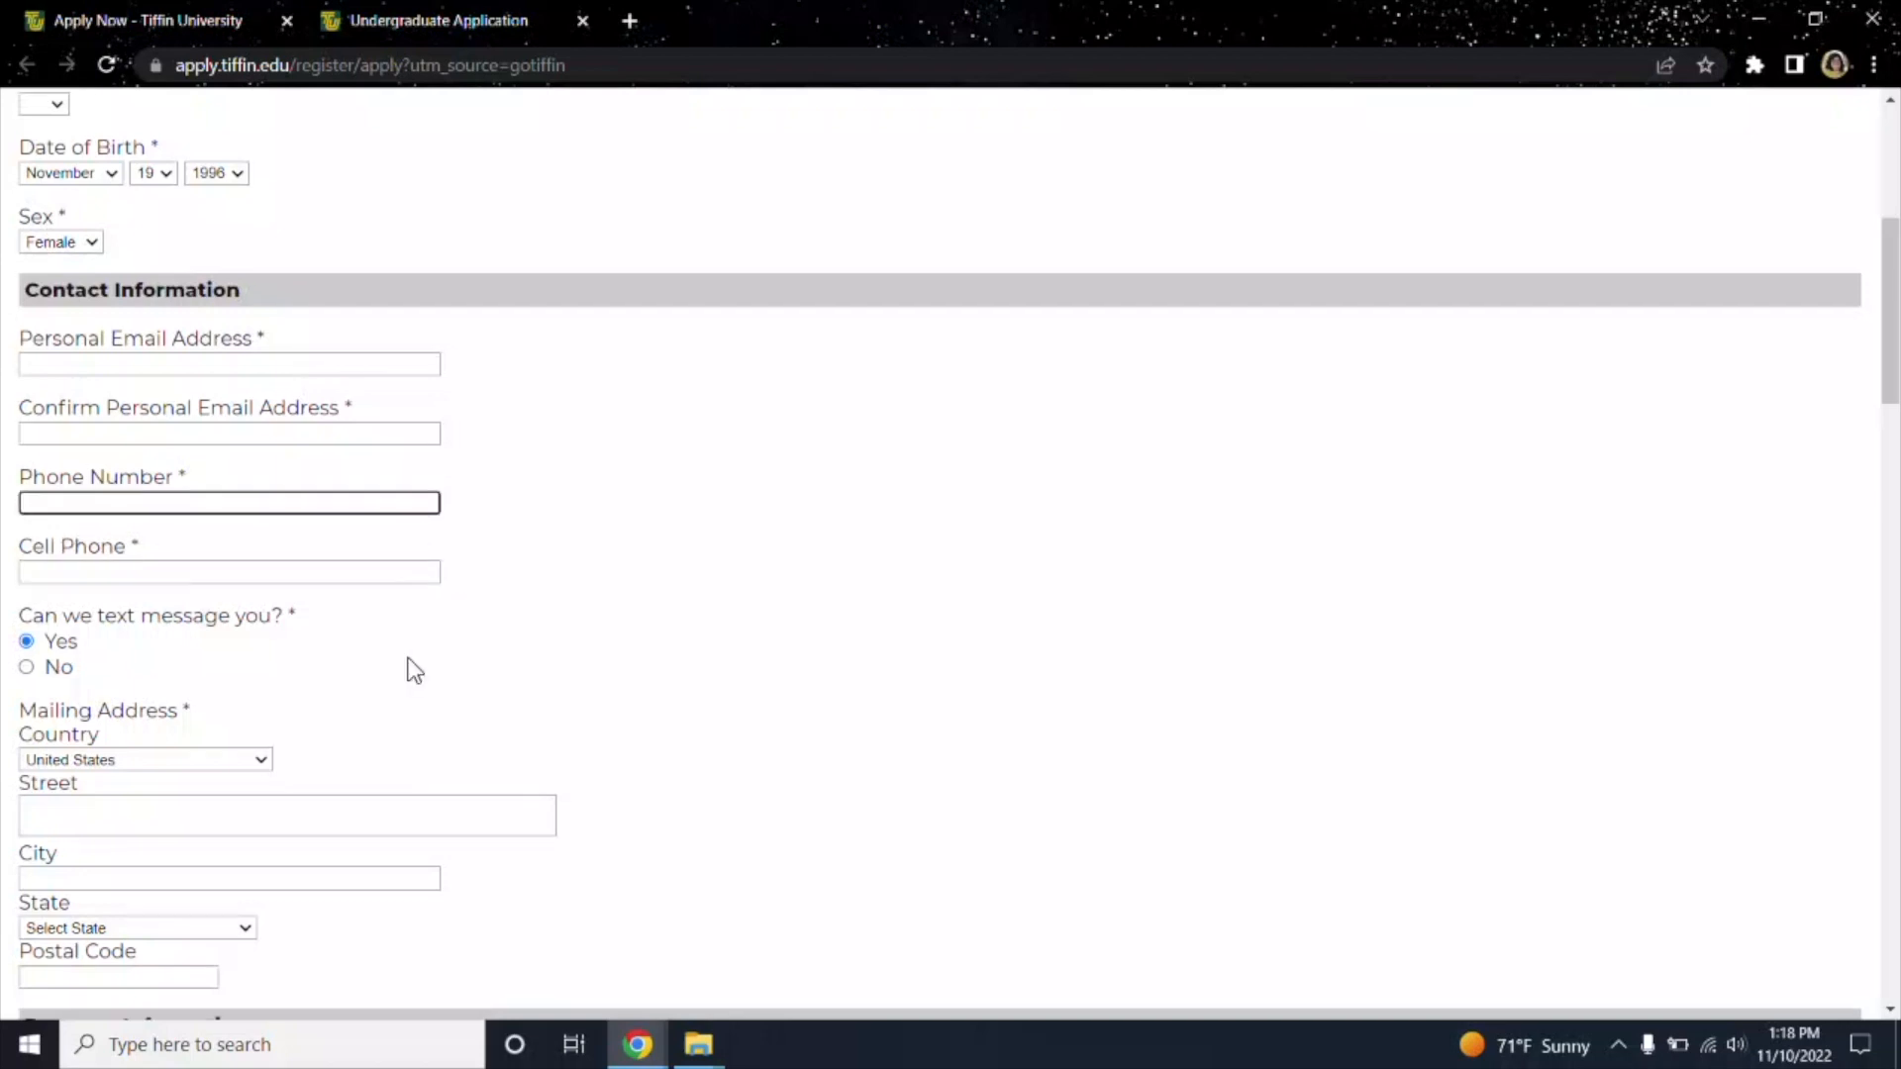
scroll(403, 627, "down", 2)
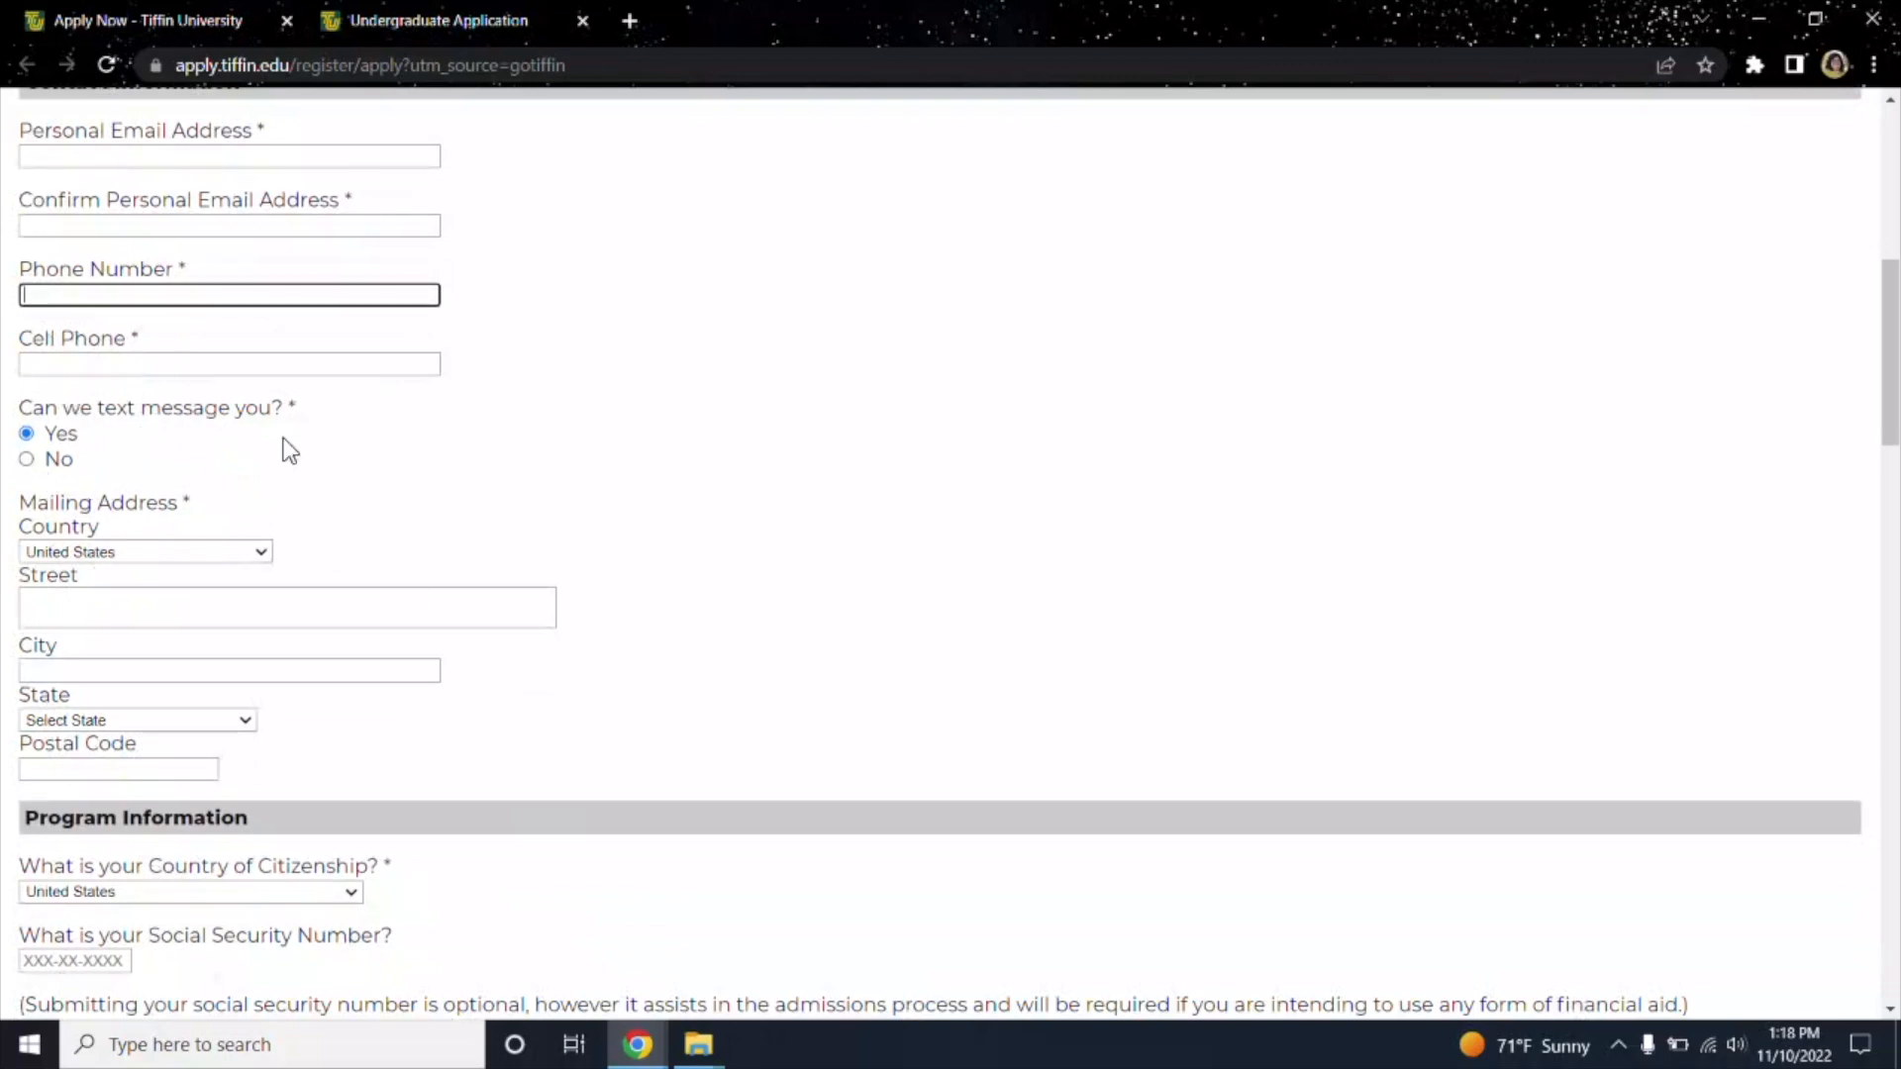
Enter the applicant's mailing street address, city and state.
scroll(259, 495, "down", 1)
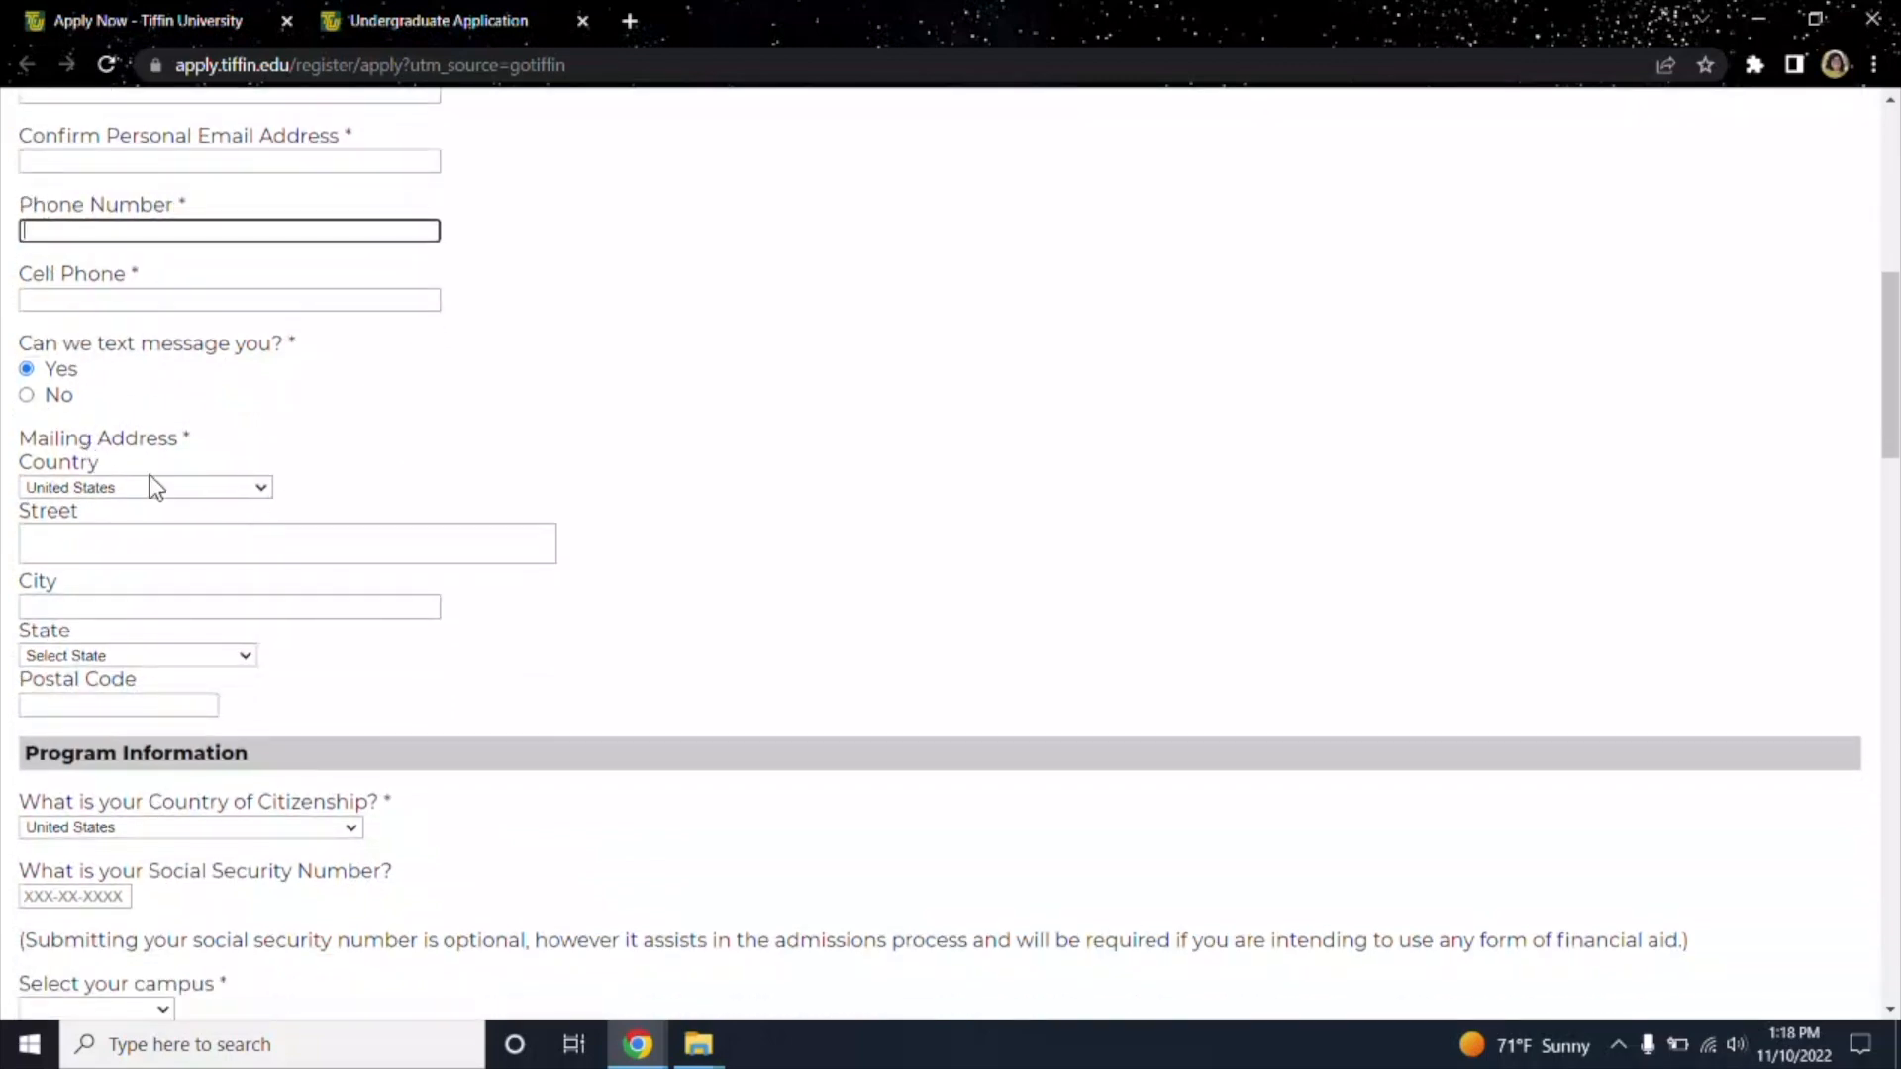
left_click(213, 555)
type("155 Miami St")
key("Tab")
type("Tiffin")
key("Tab")
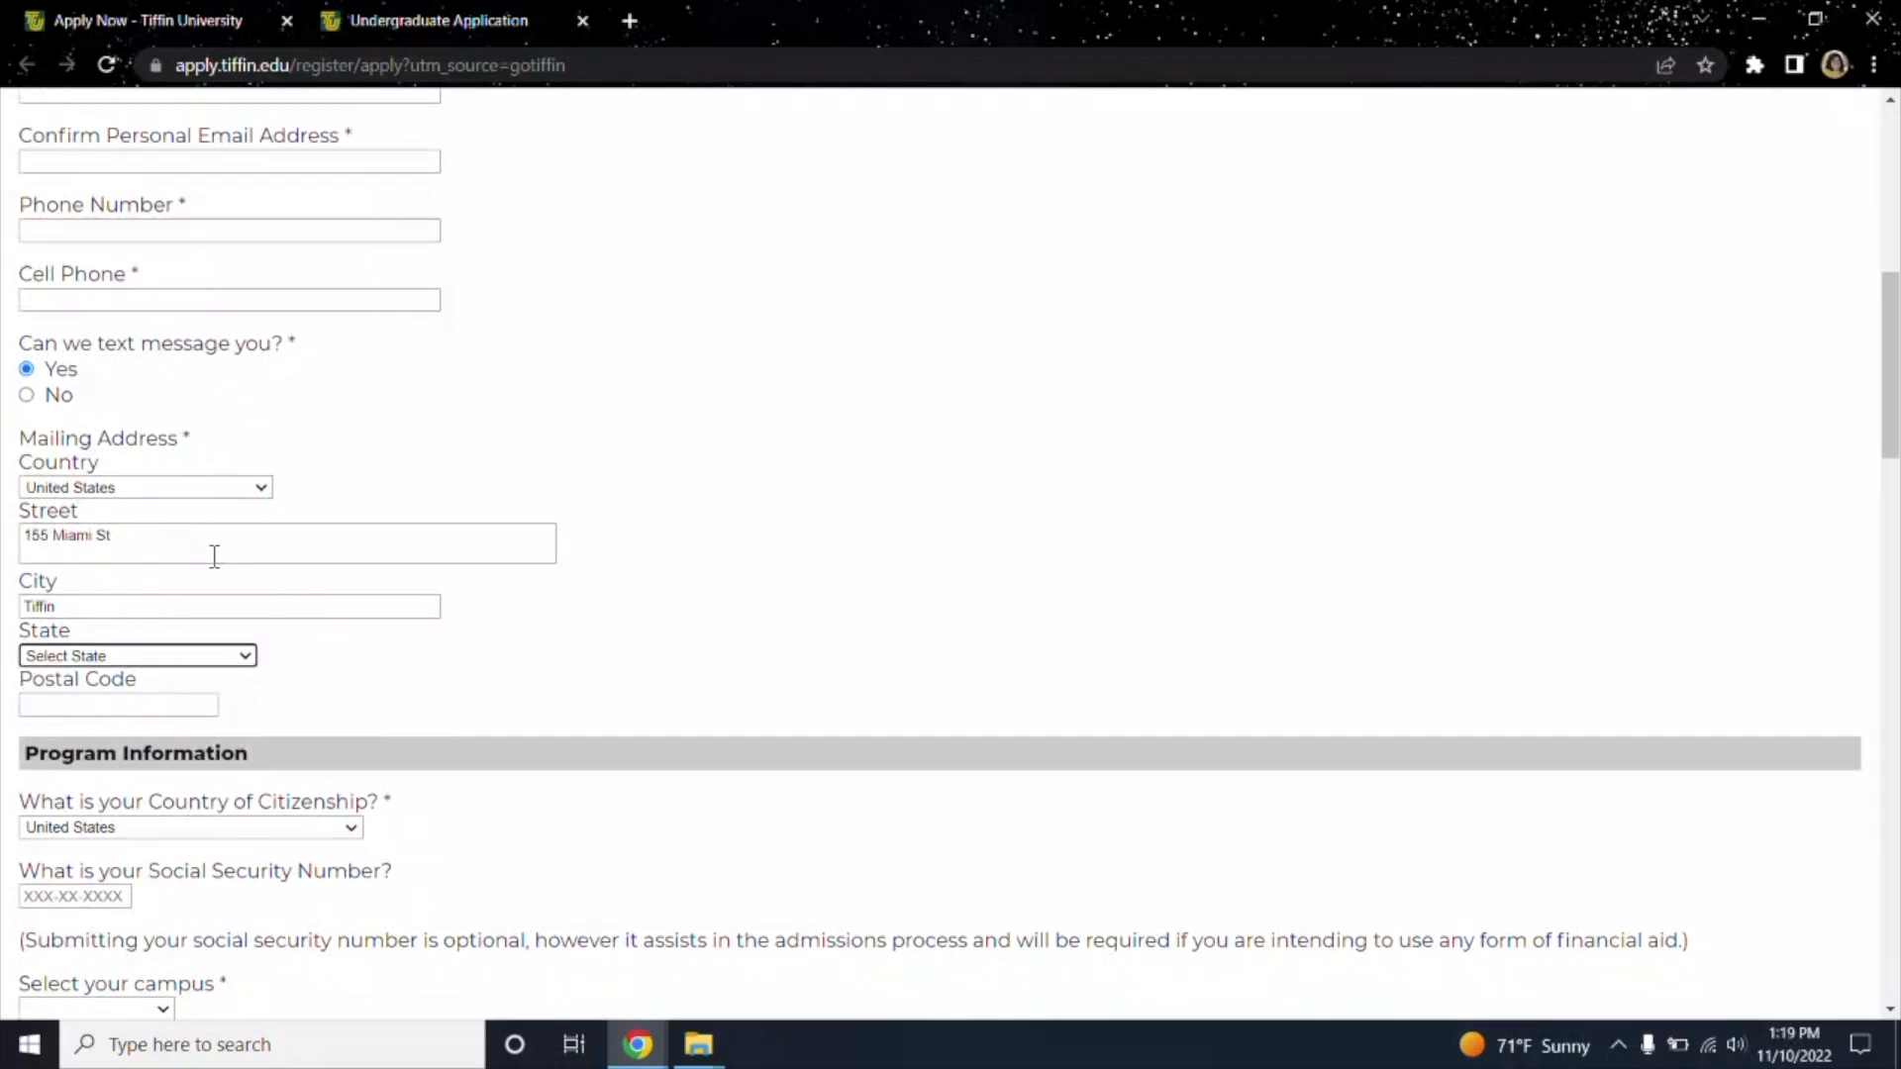
type("o")
left_click(100, 659)
left_click(67, 626)
Enter the postal code, keep United States citizenship, and leave the SSN blank.
left_click(54, 711)
type("44883")
left_click(429, 752)
scroll(436, 693, "down", 2)
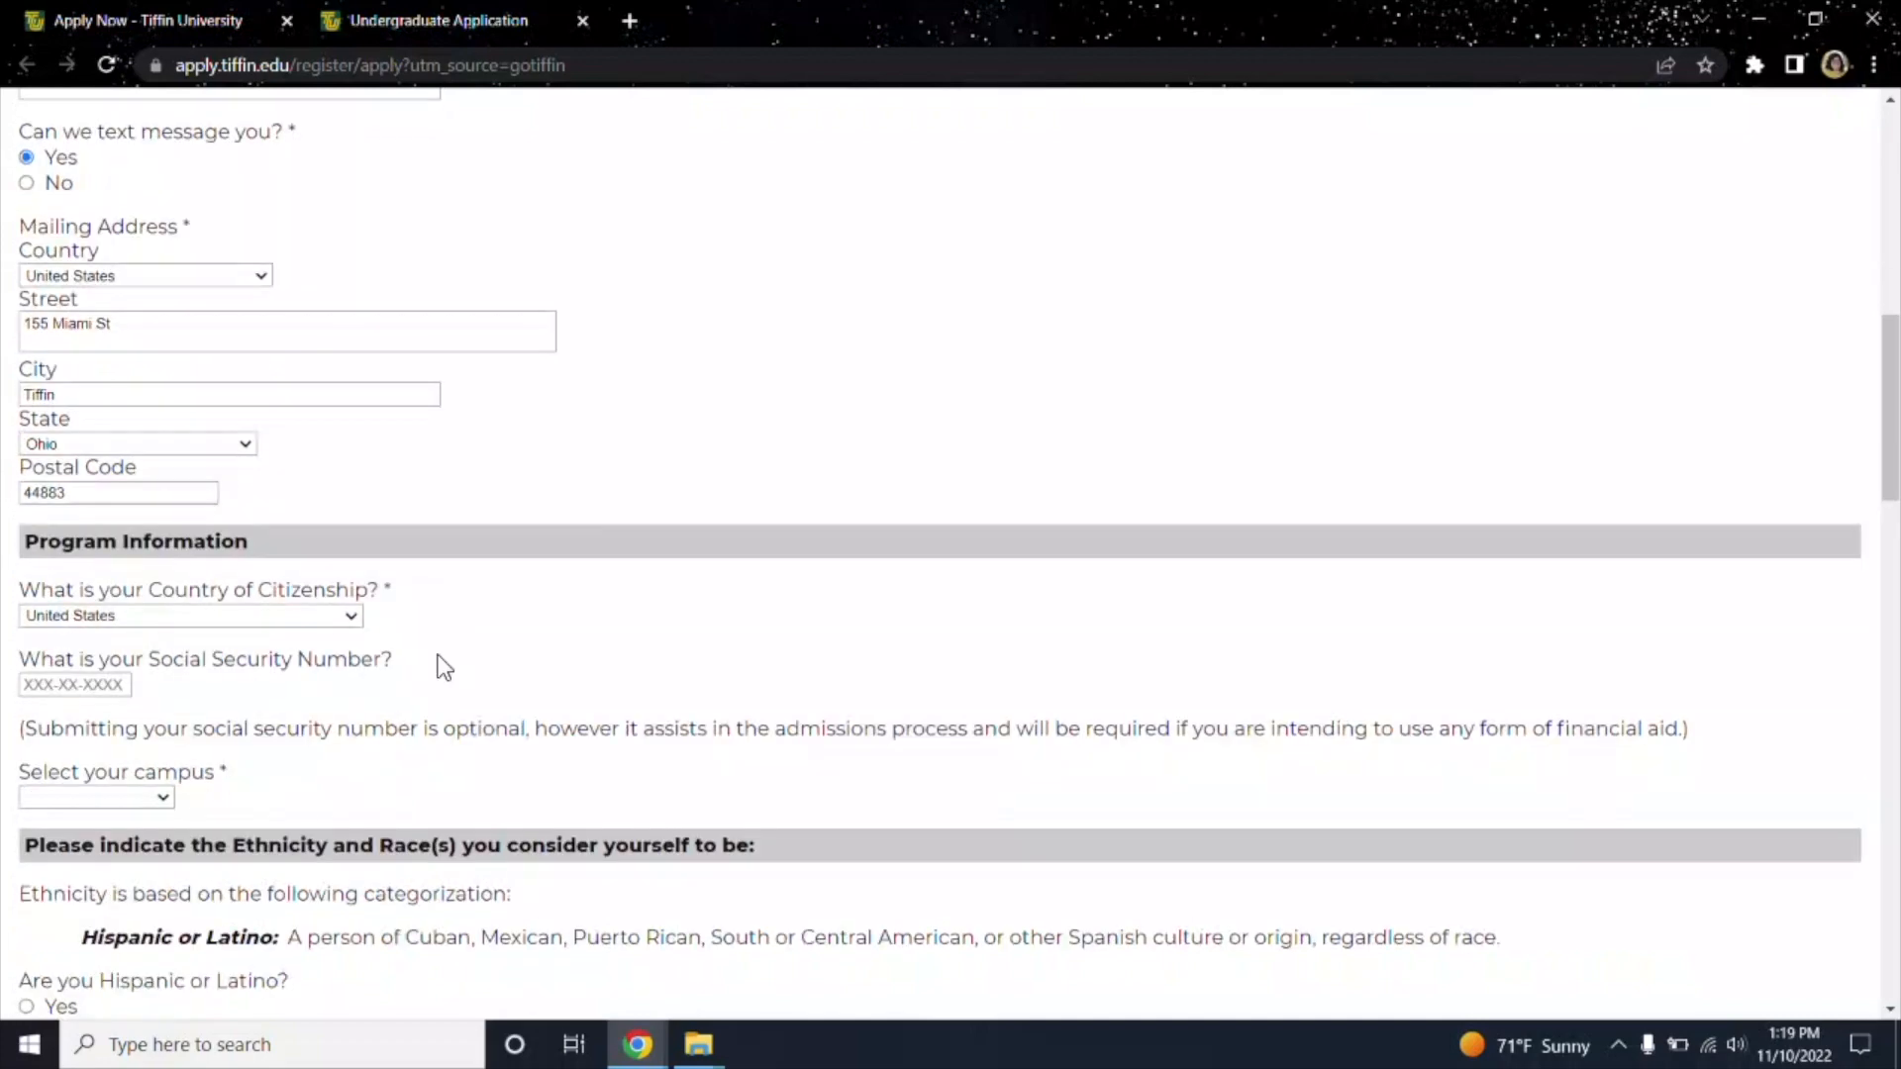
scroll(416, 674, "down", 1)
left_click(110, 609)
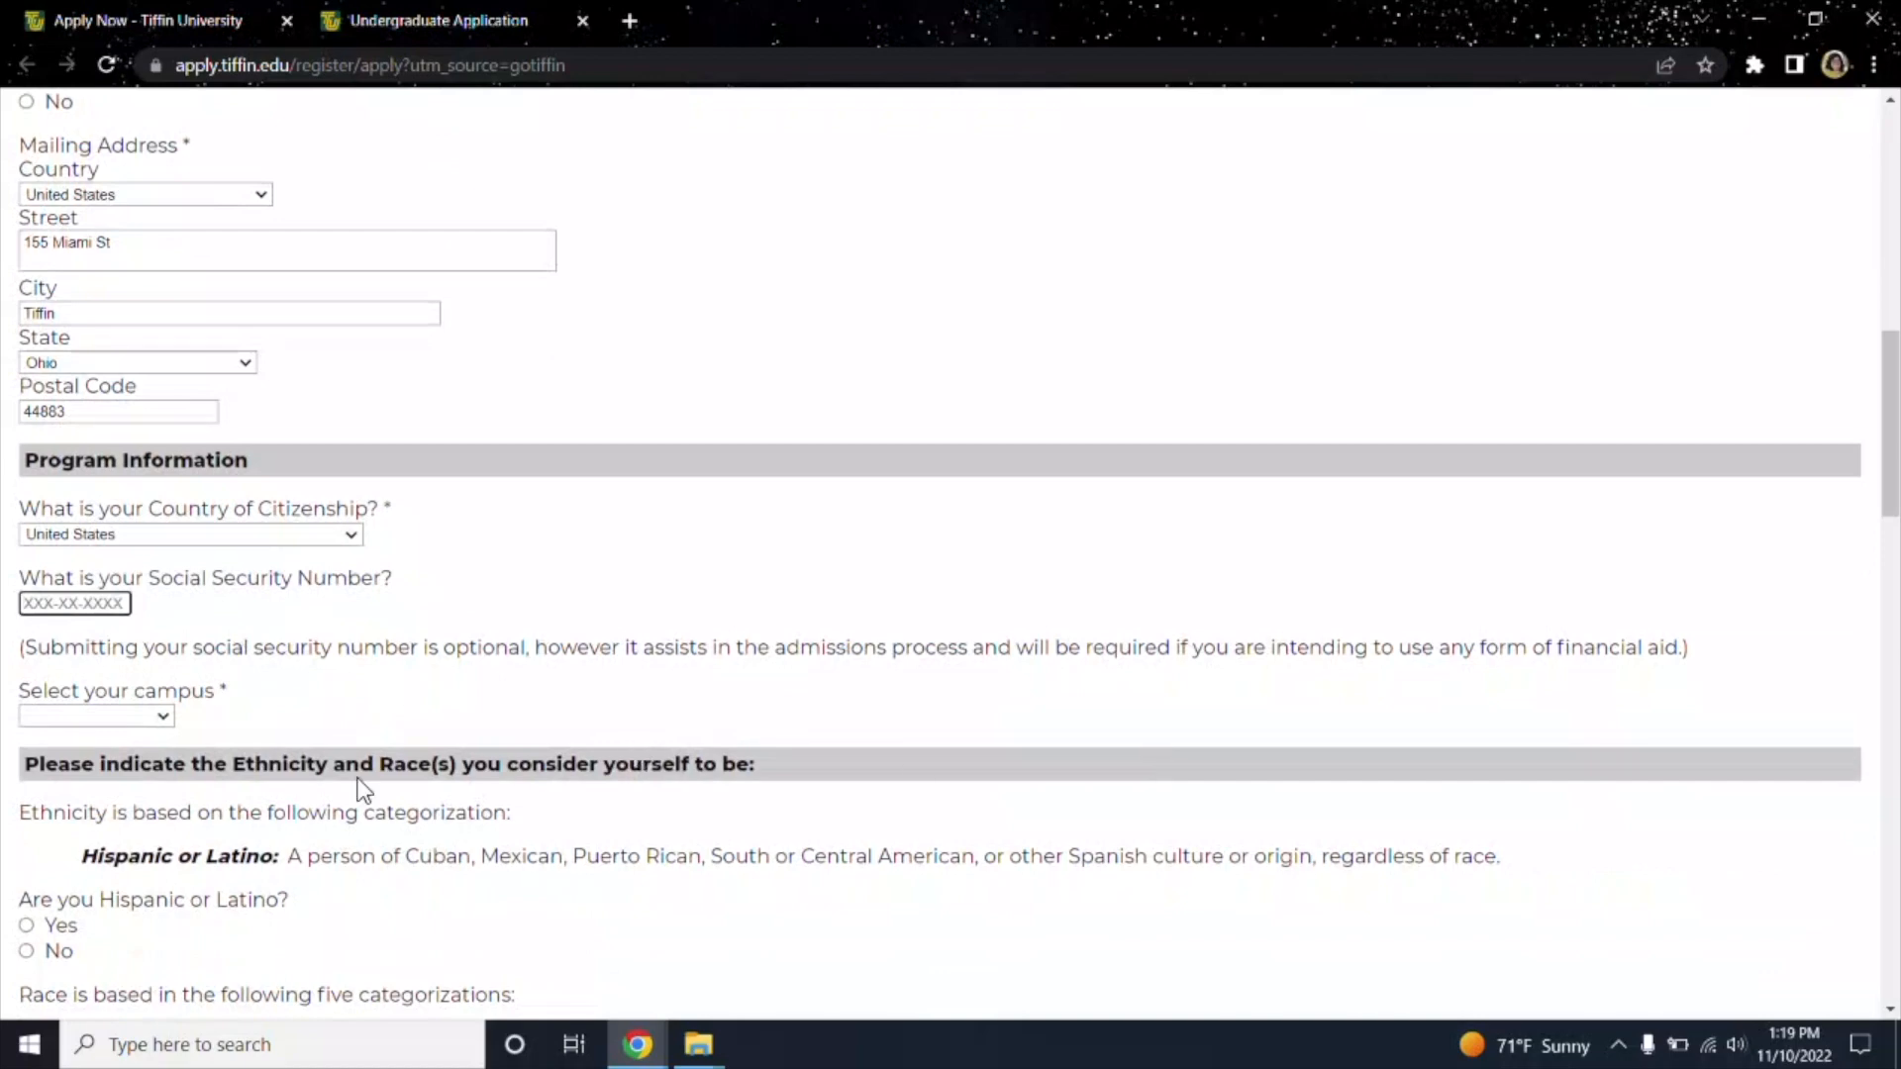
Choose the Online campus and Bachelor of Arts in Psychology, keeping the January 2023 start.
left_click(163, 717)
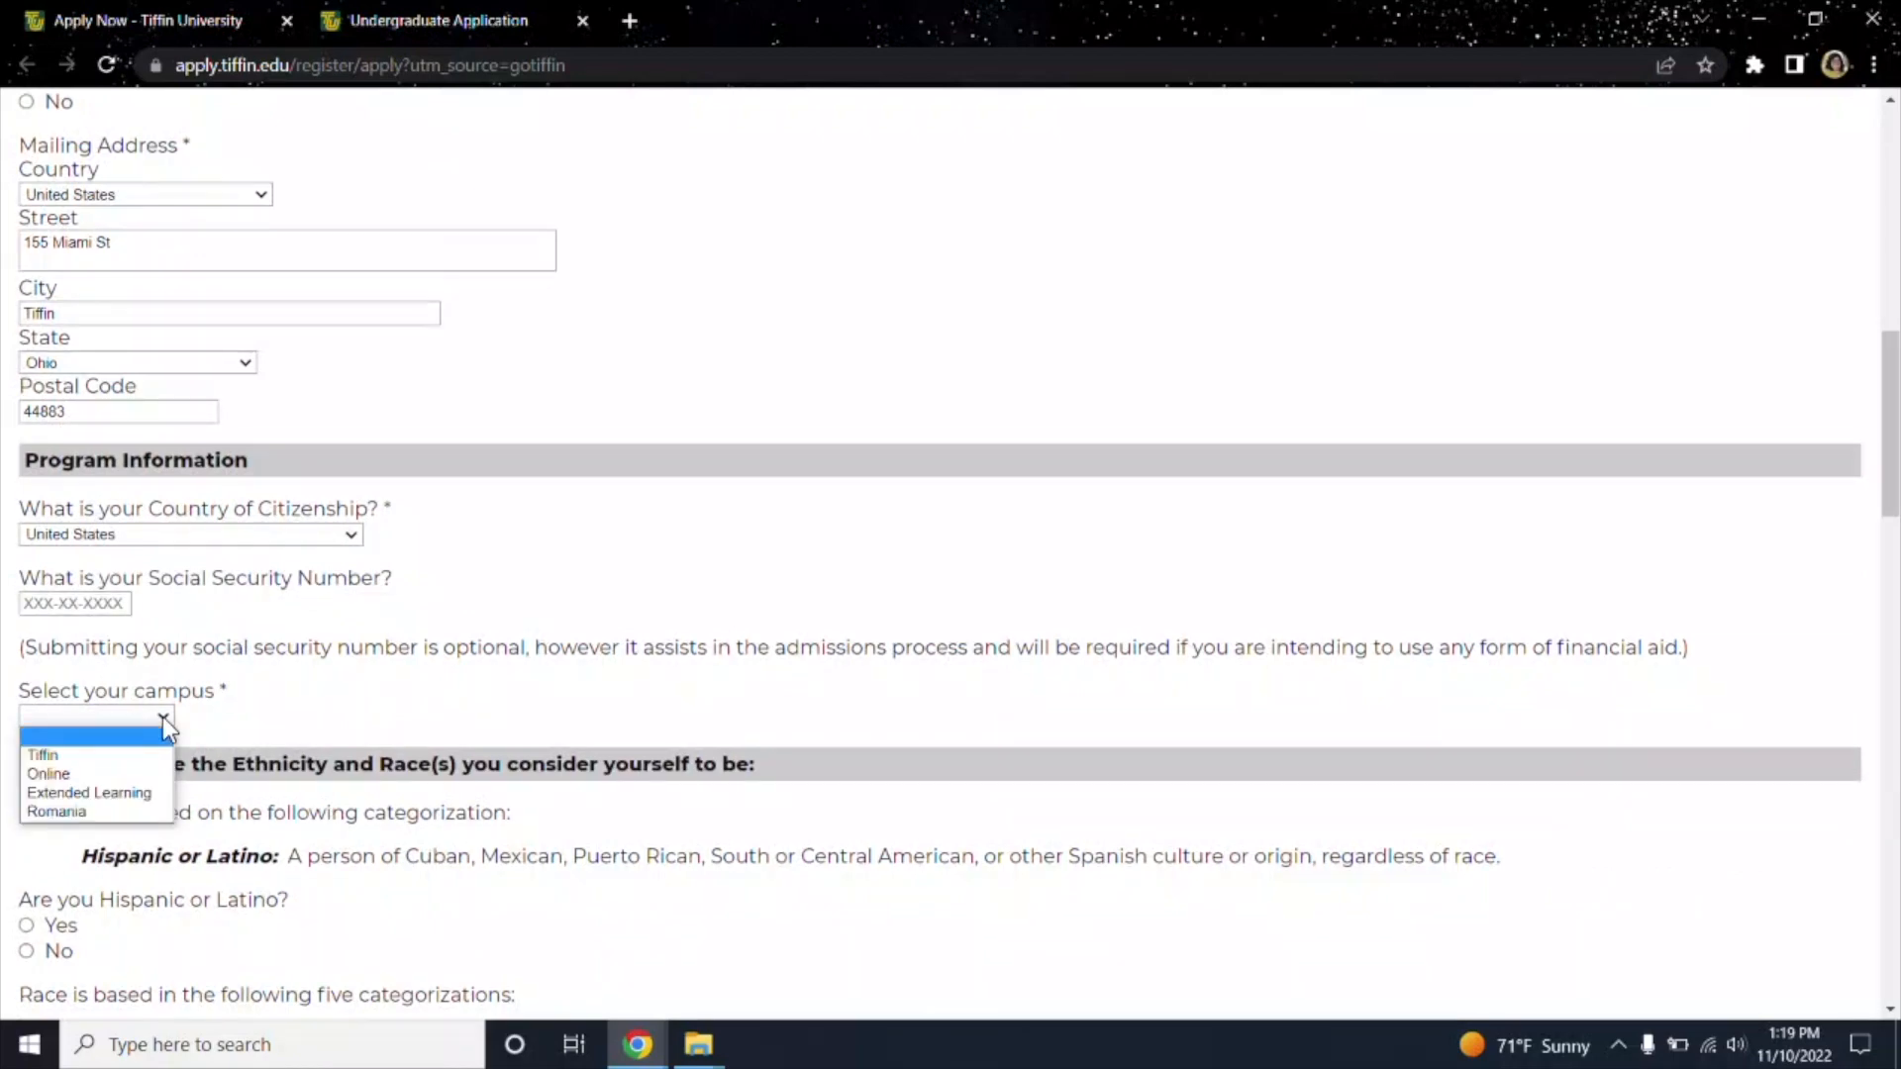
left_click(64, 774)
scroll(919, 738, "down", 3)
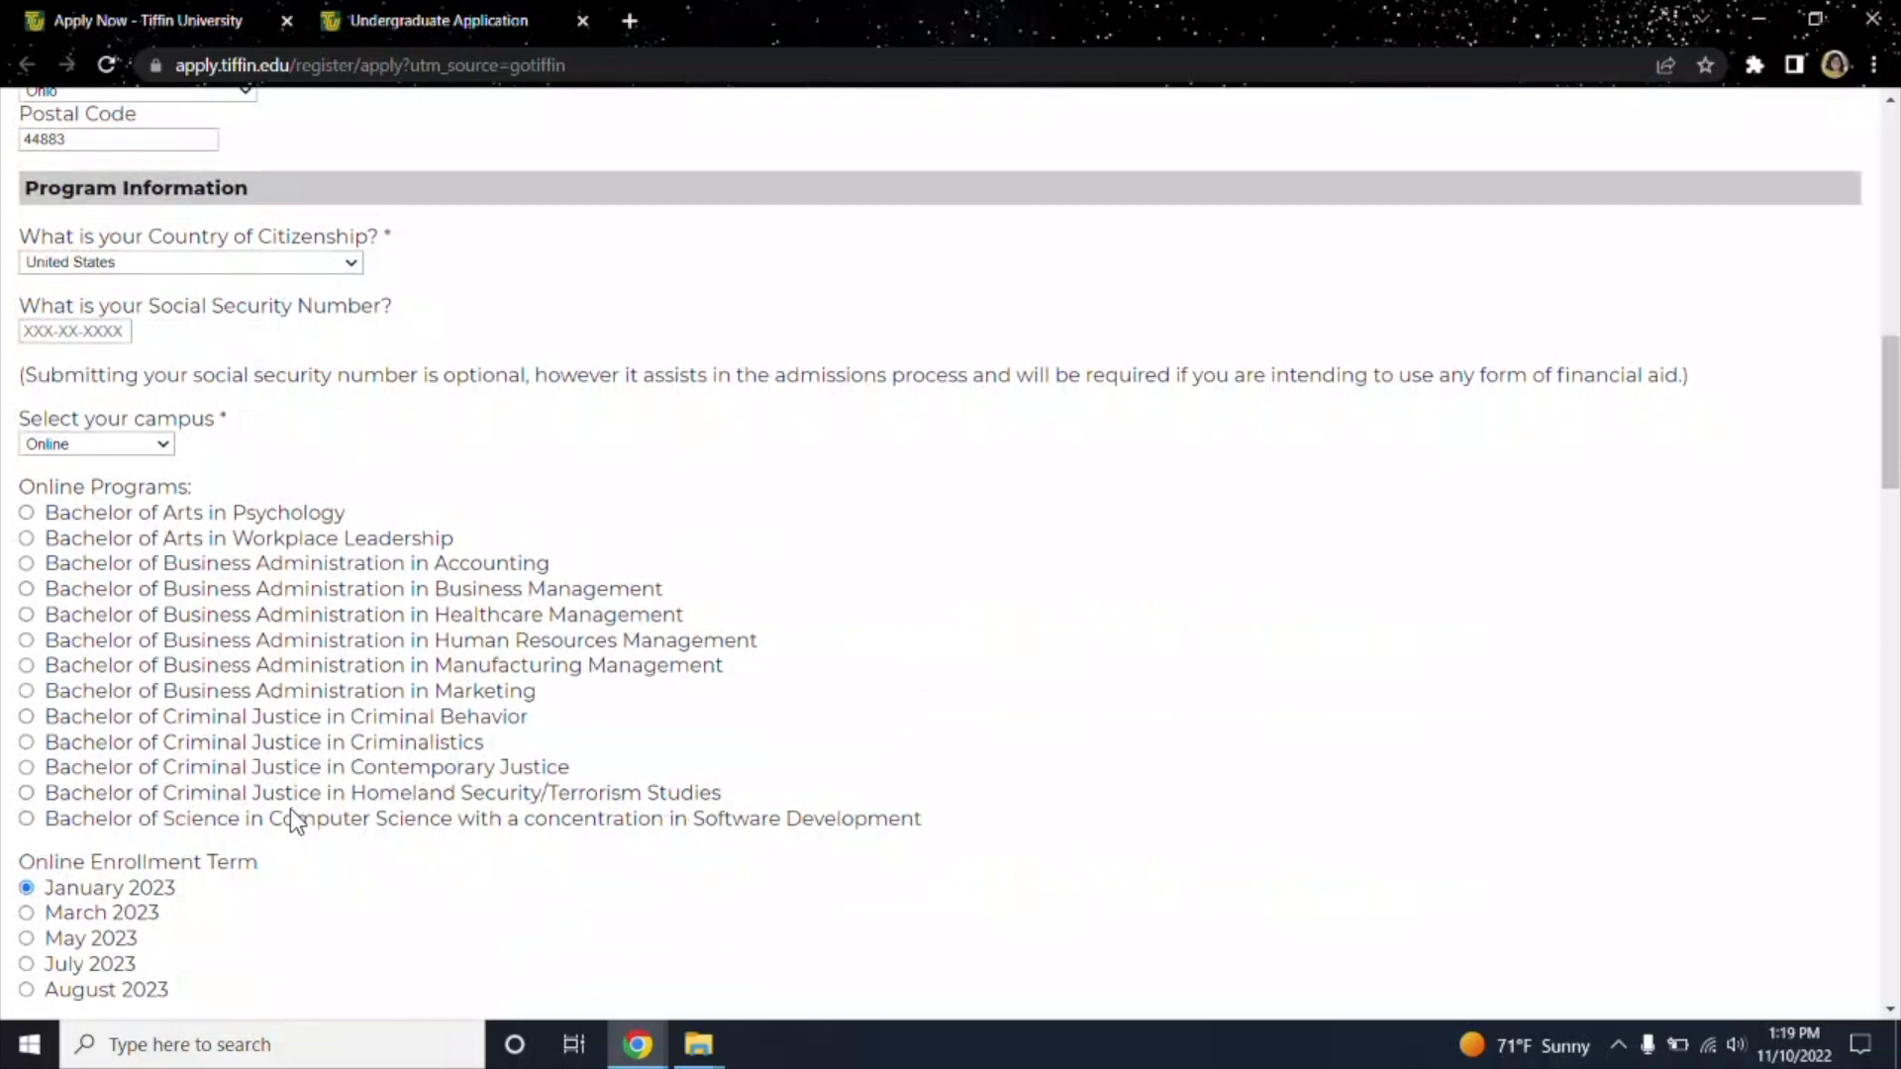
left_click(216, 513)
scroll(998, 620, "down", 3)
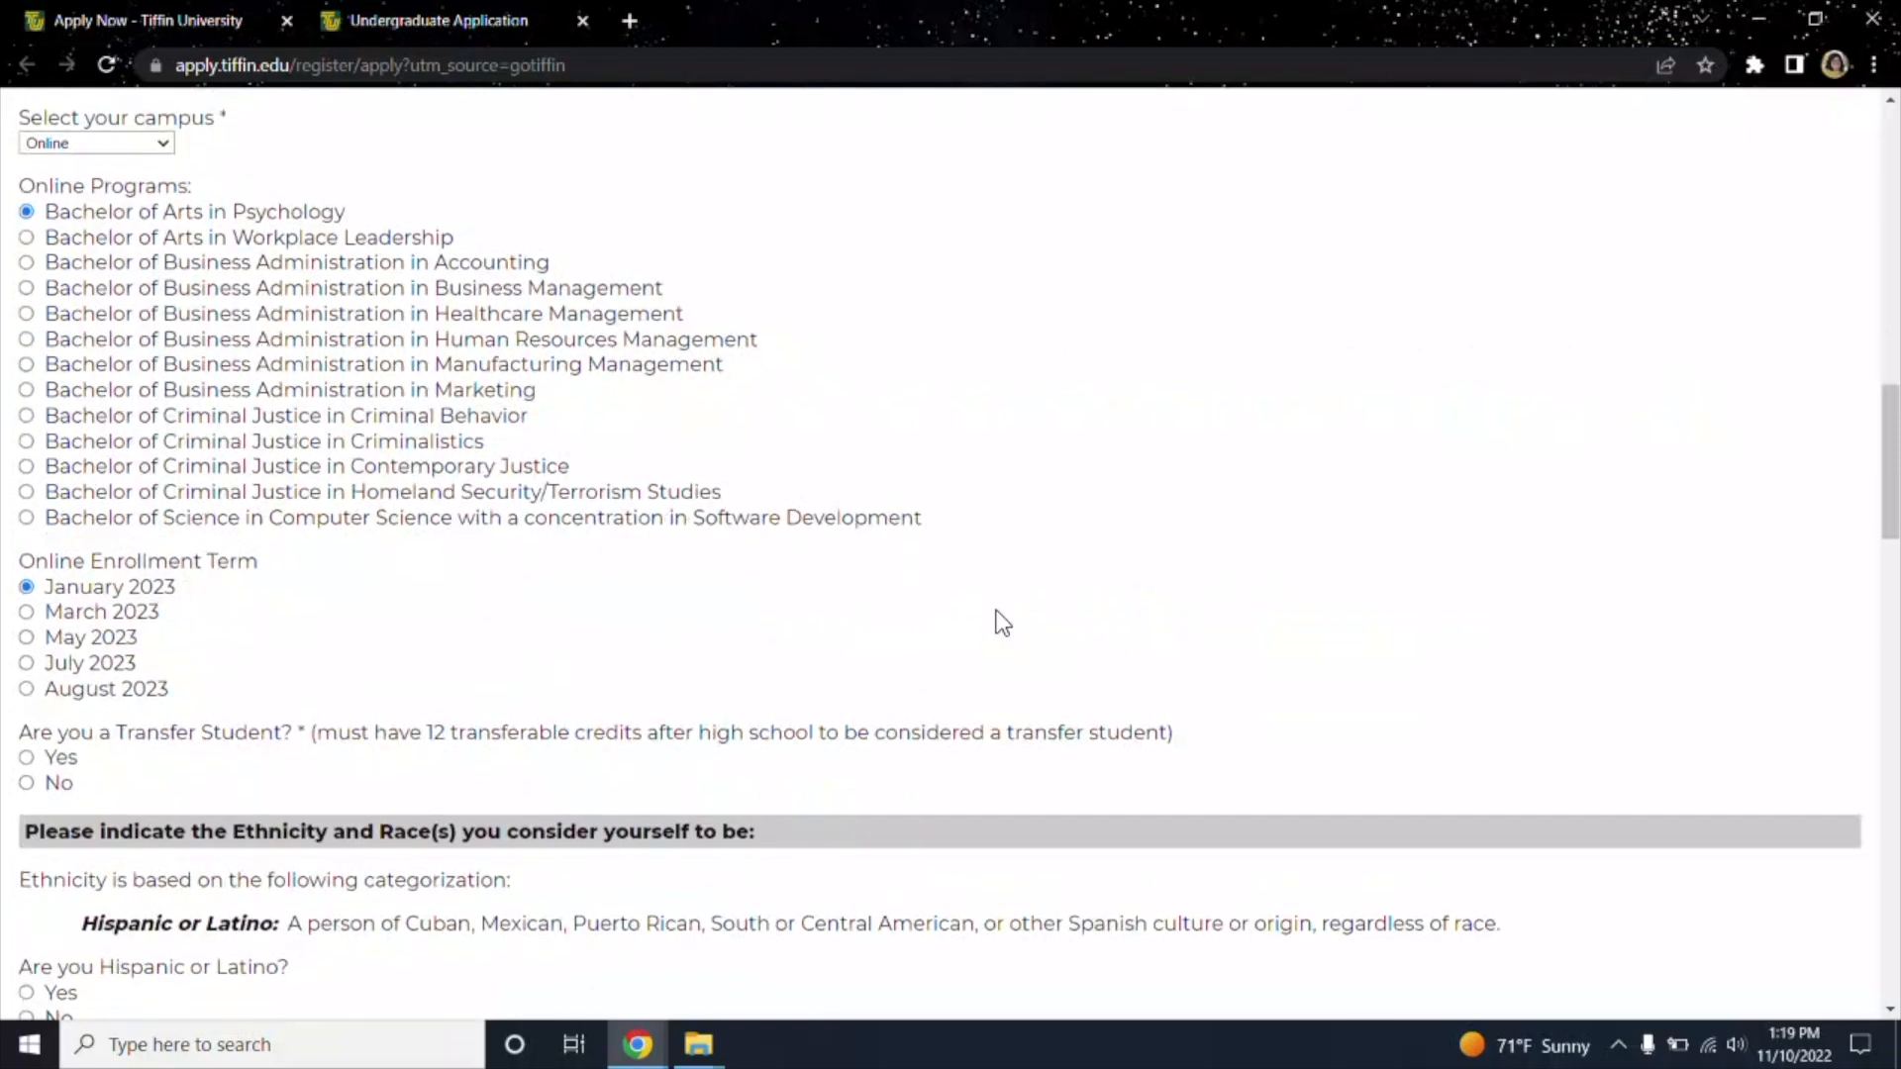
scroll(1000, 622, "down", 1)
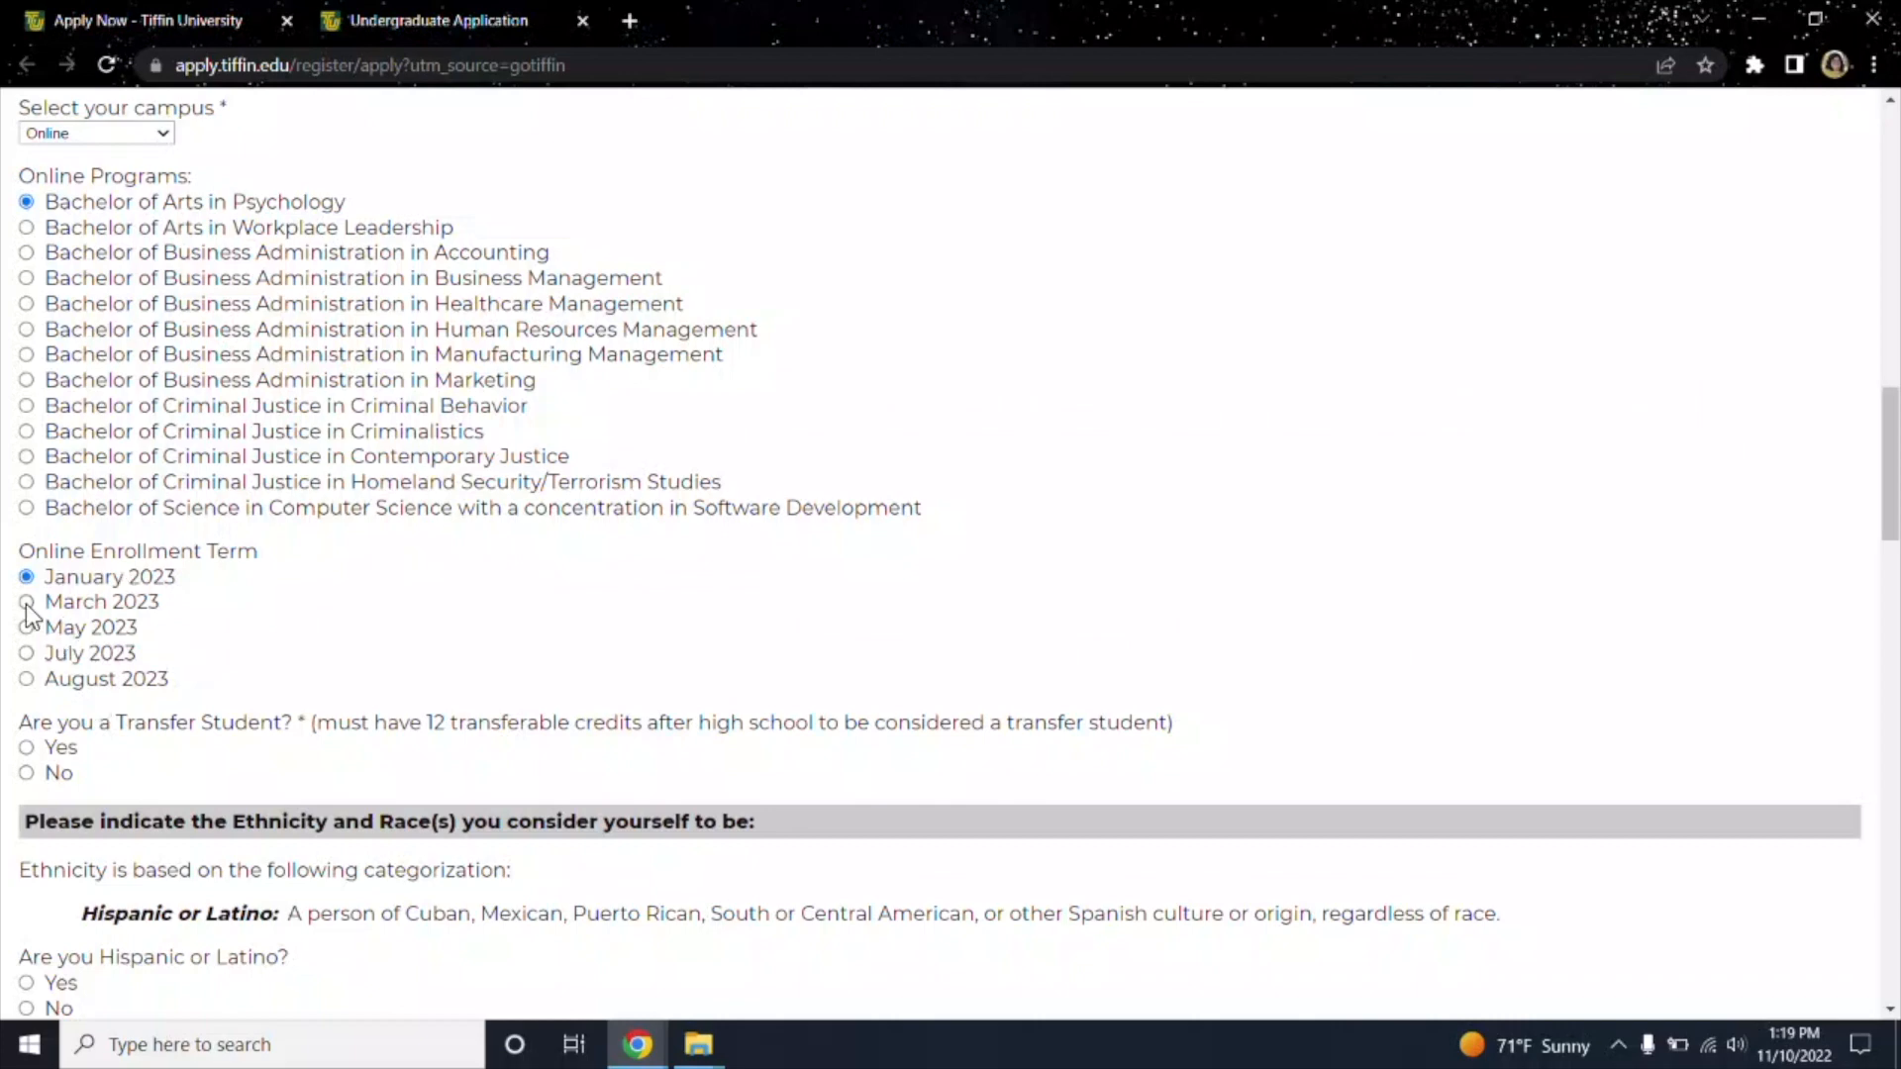
scroll(188, 676, "down", 2)
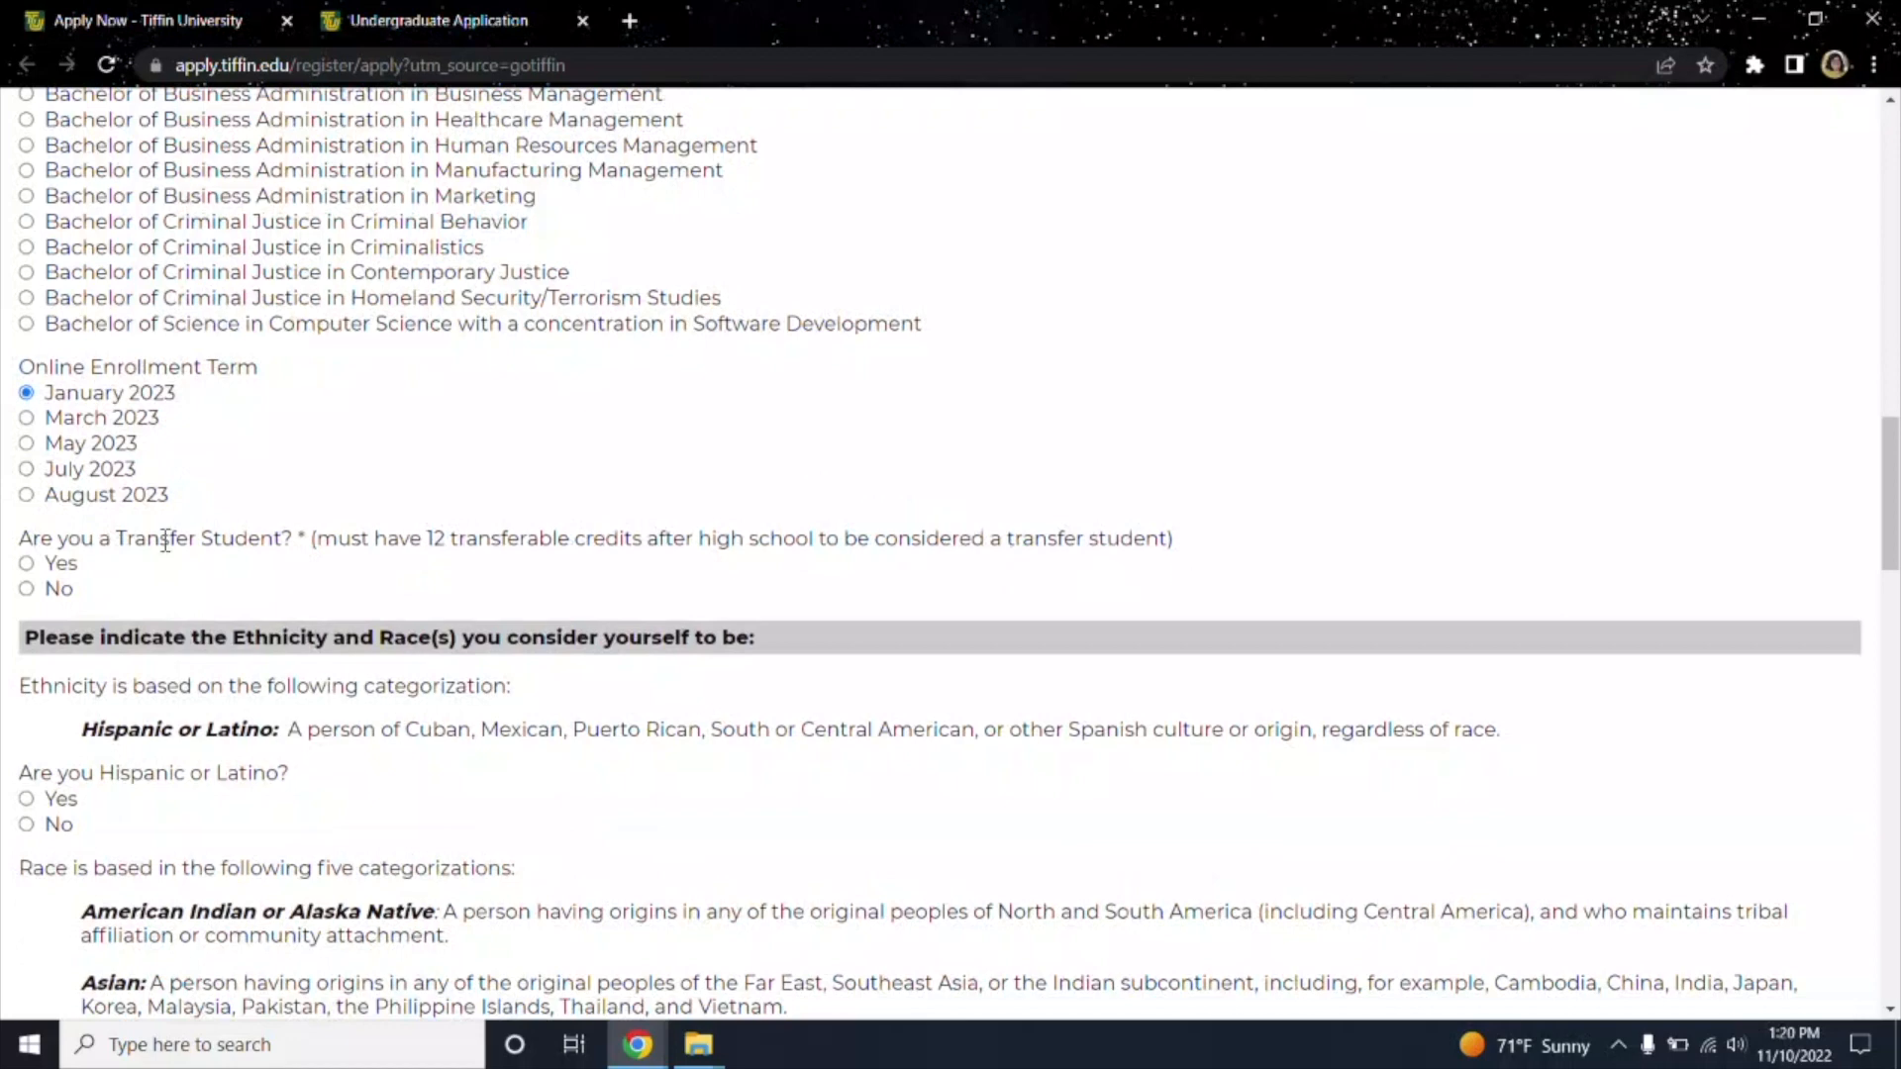
Answer Yes to being a transfer student and having an associate's degree.
left_click(24, 565)
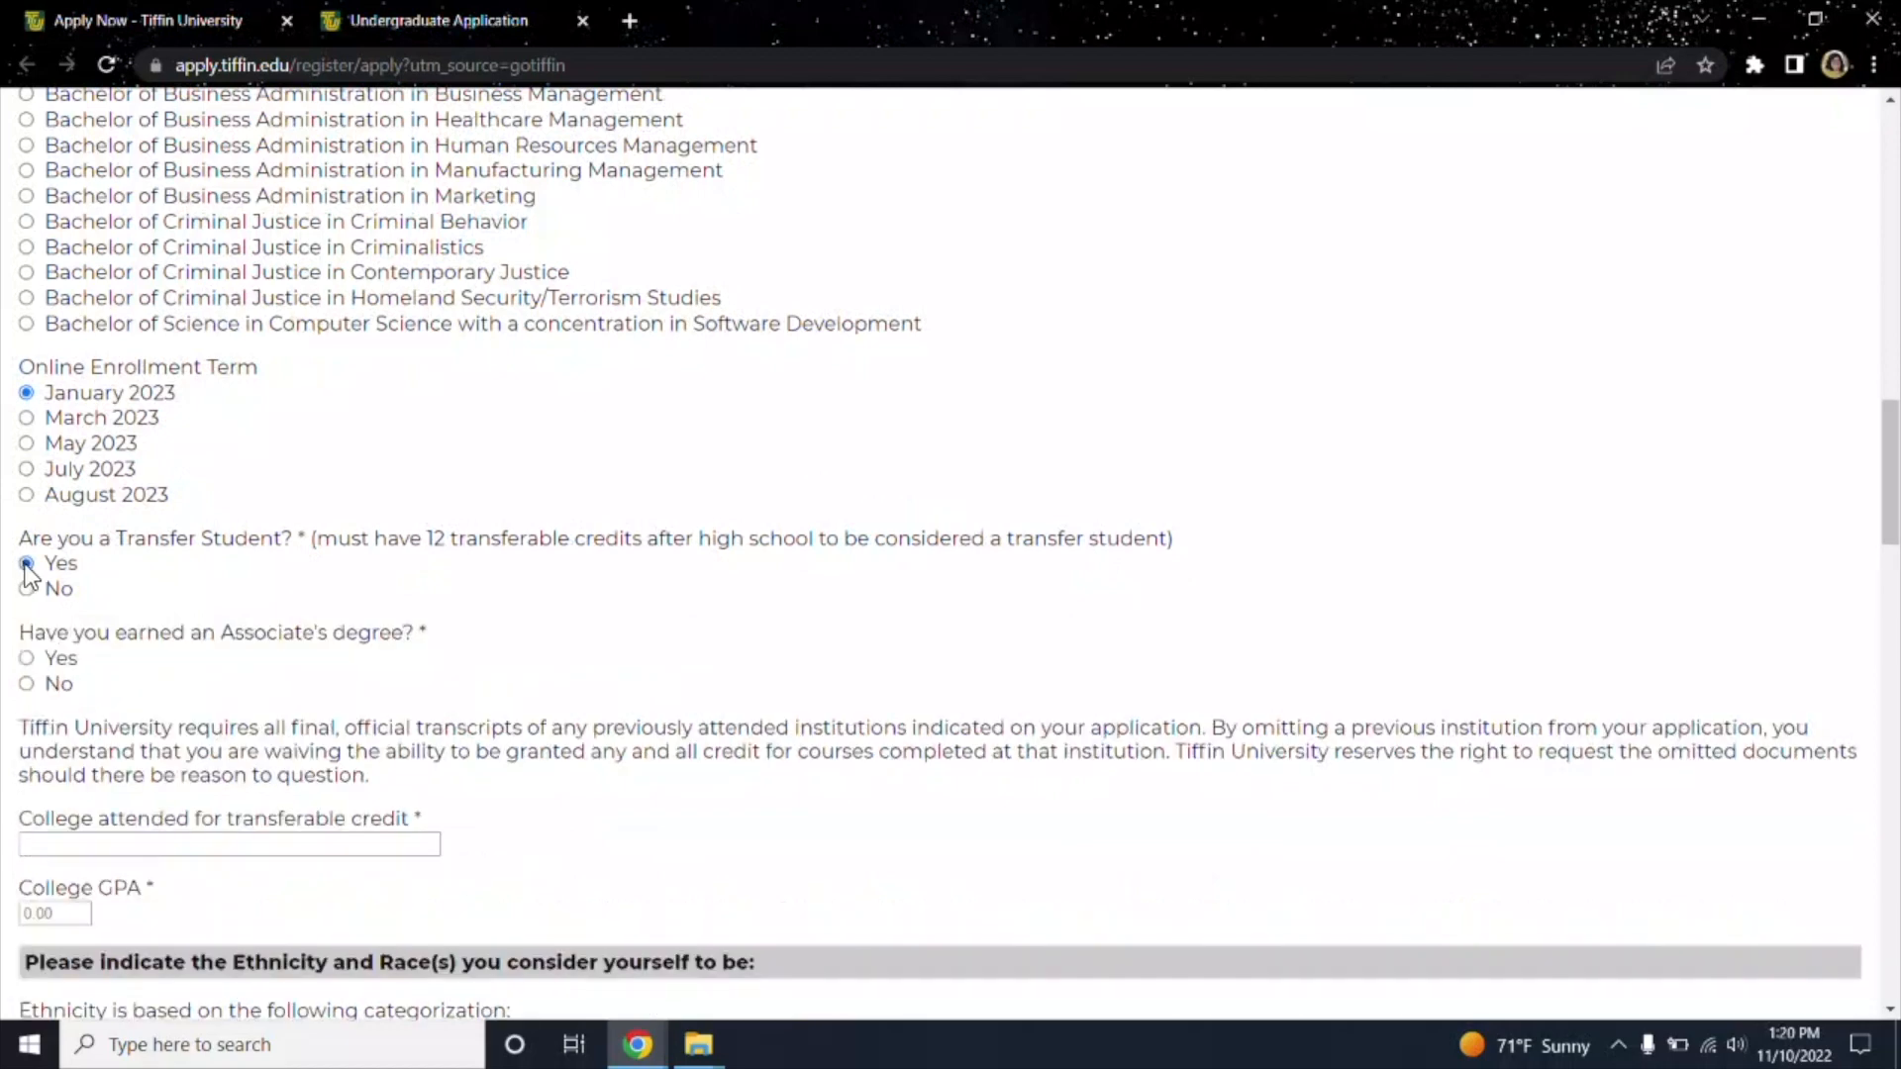
scroll(191, 659, "down", 1)
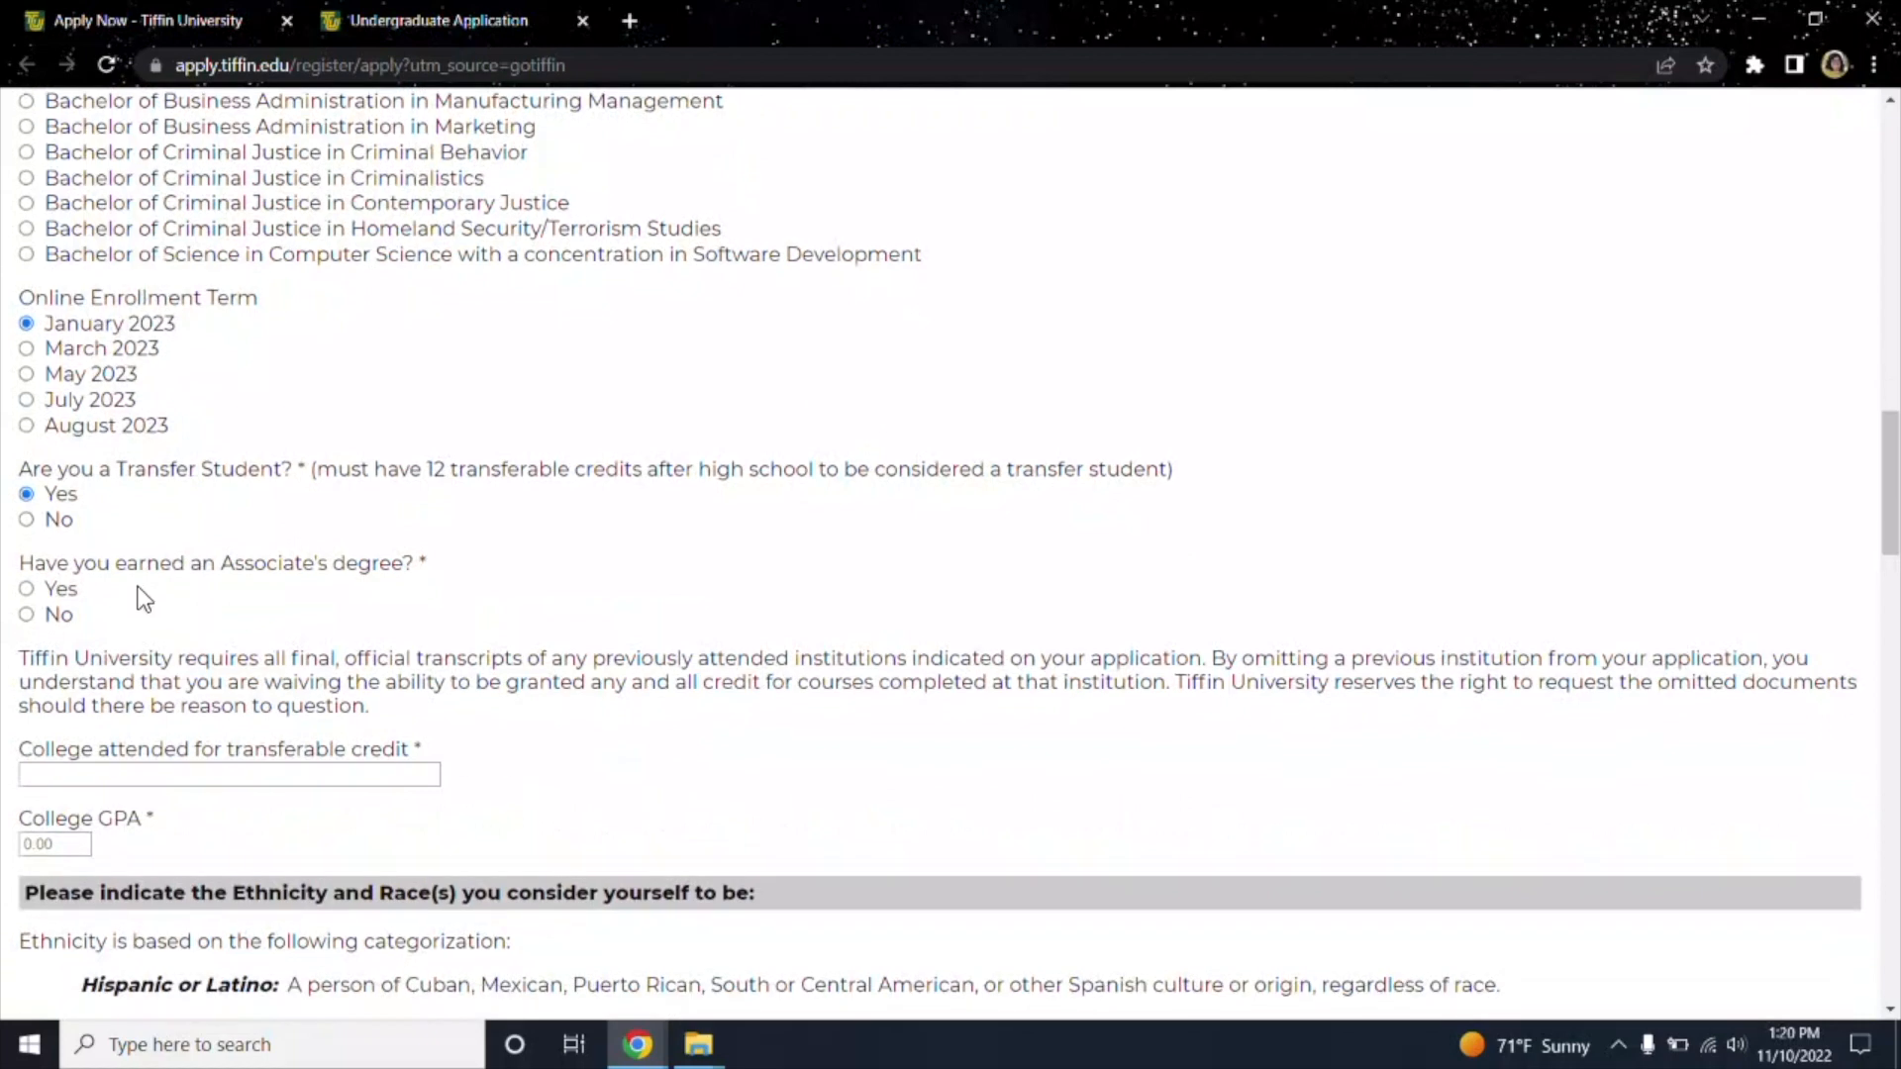
left_click(26, 590)
scroll(158, 683, "down", 1)
List Terra State Community College as the first transfer college with a 2.56 GPA.
left_click(331, 687)
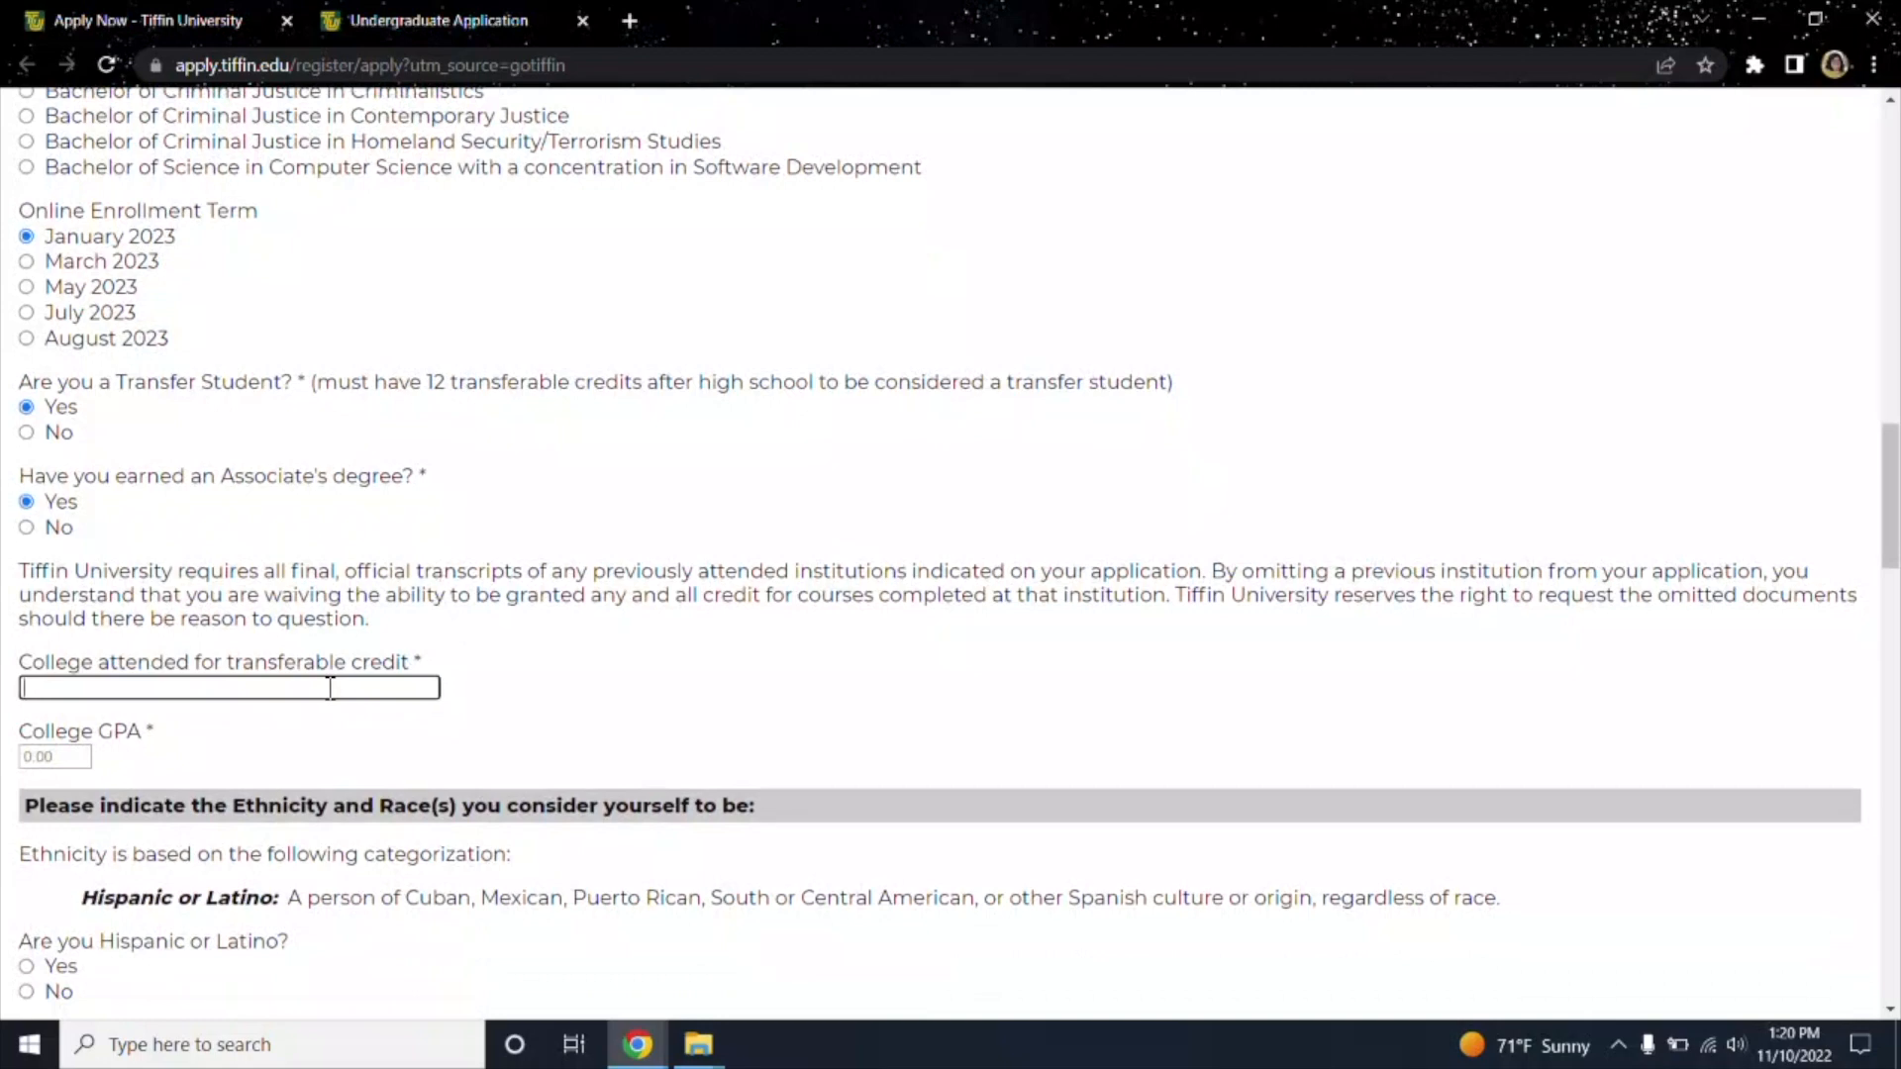
type("Terra")
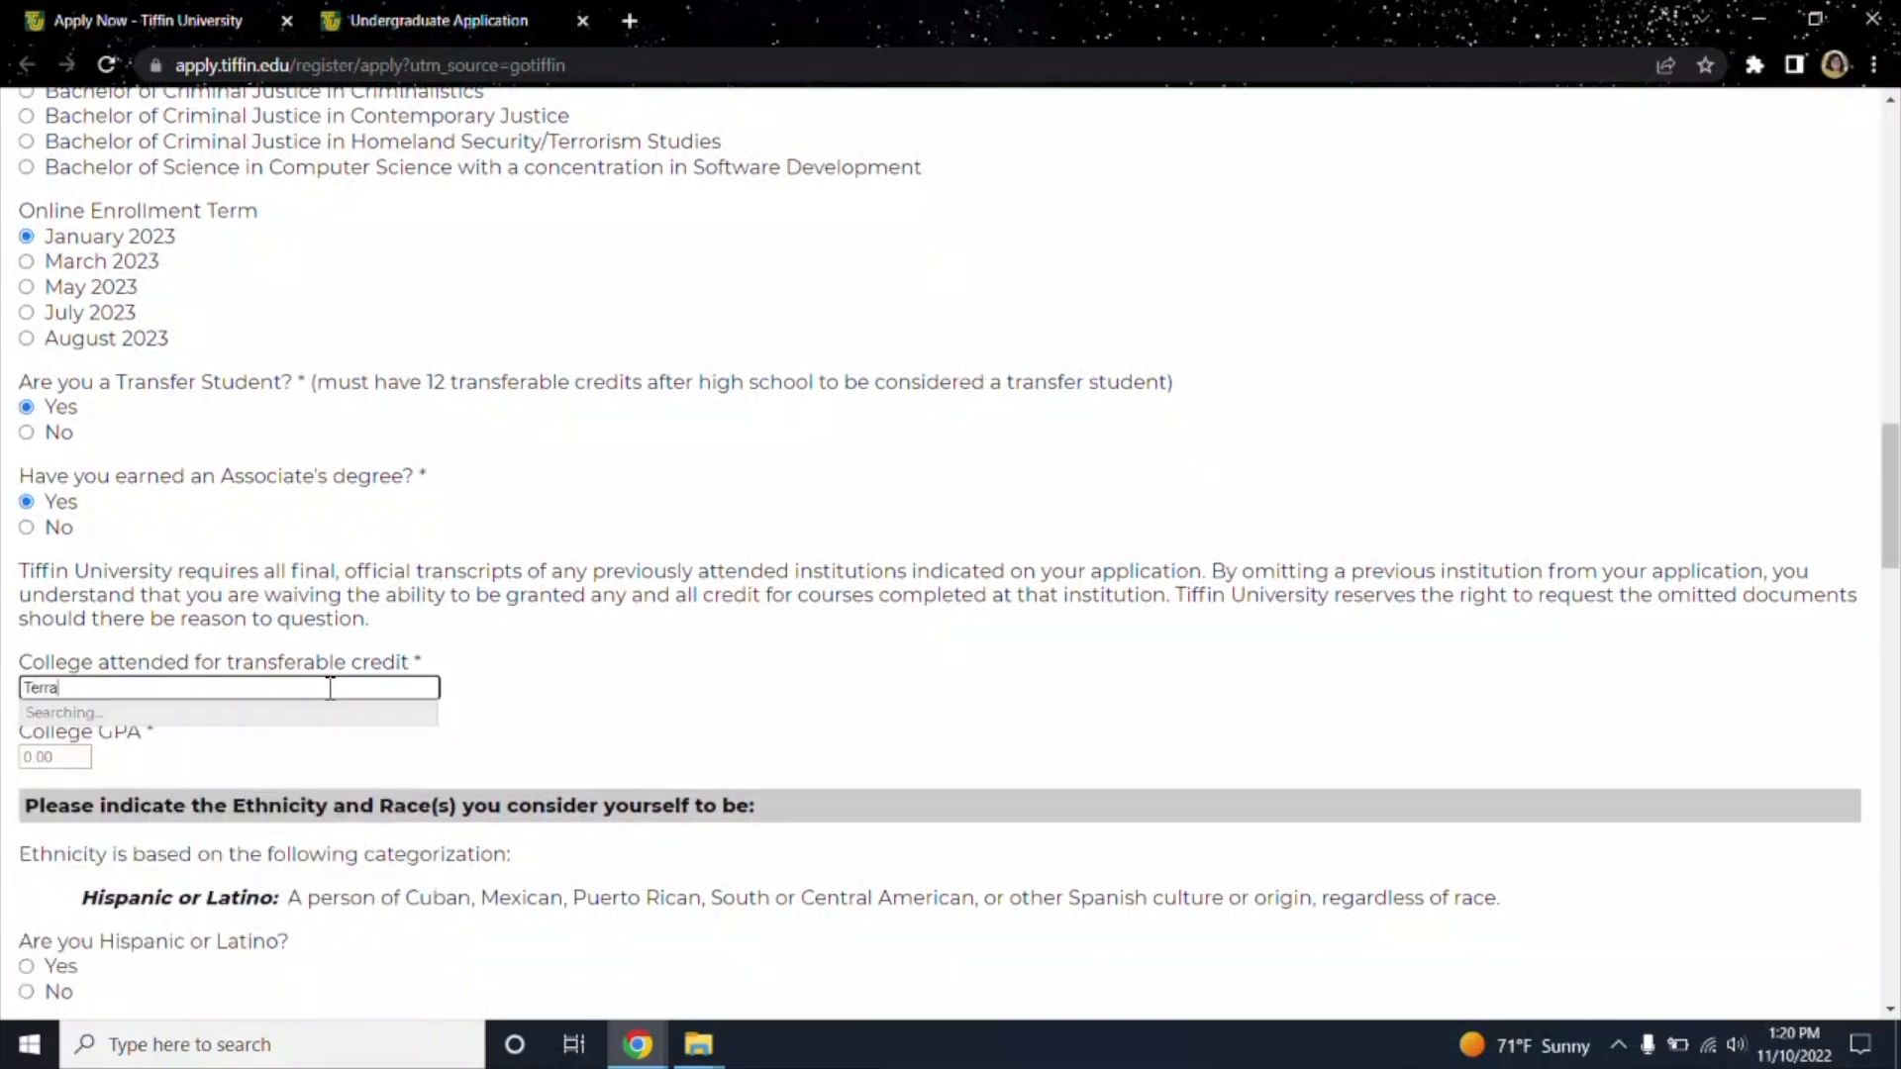
type(" State")
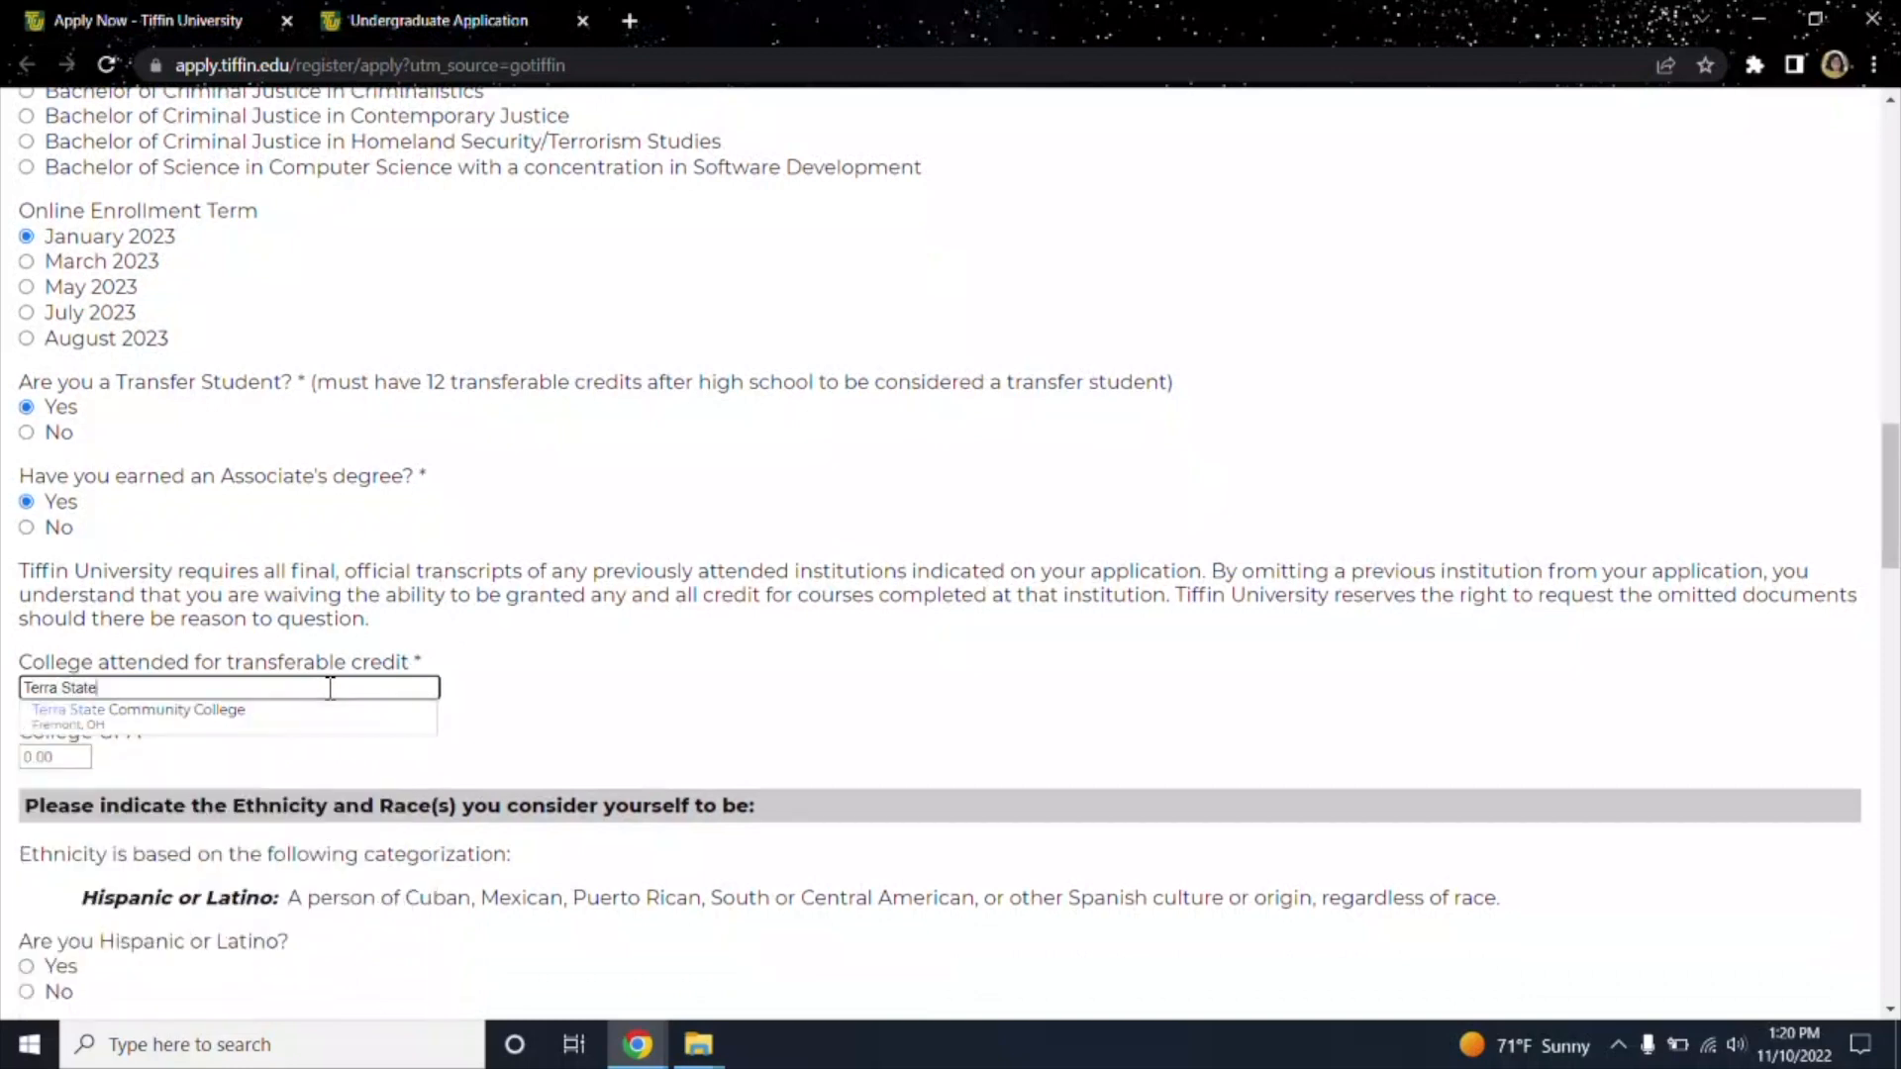
left_click(297, 717)
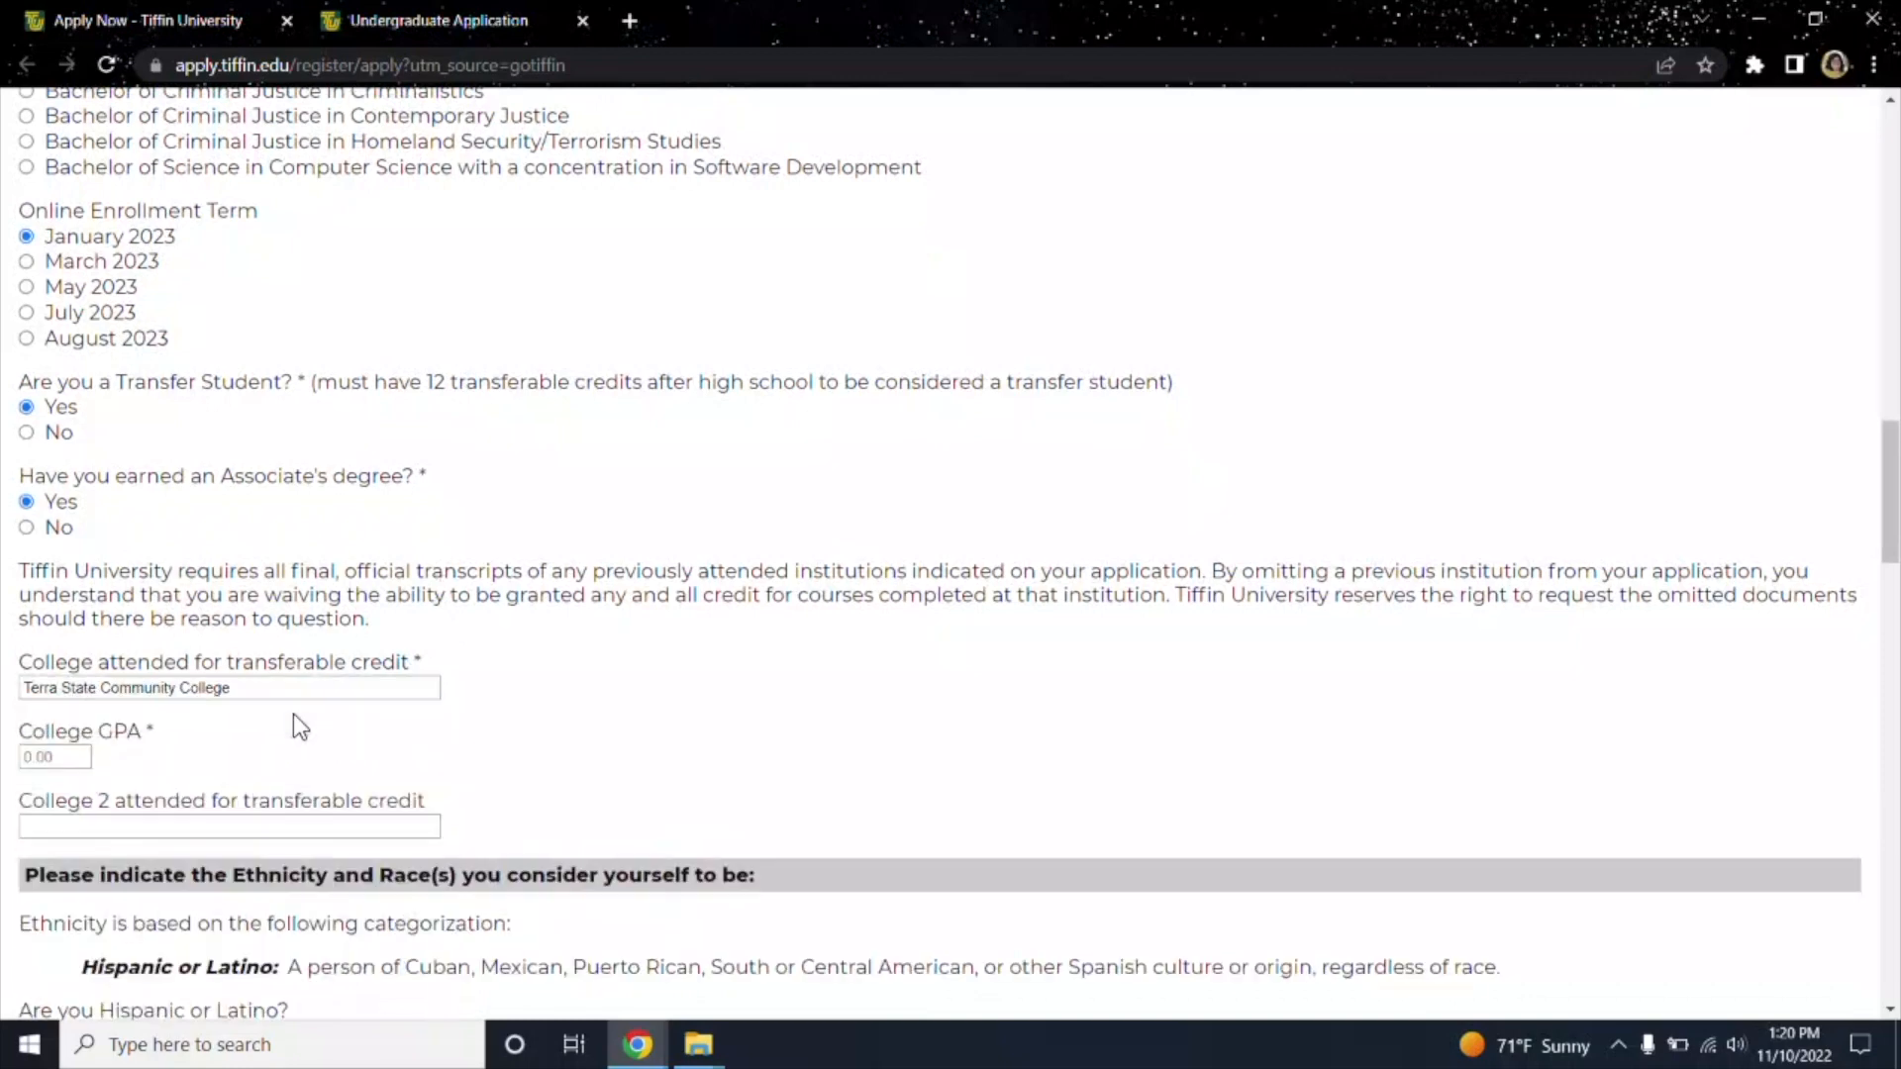
left_click(81, 758)
type("2.56")
scroll(788, 637, "down", 3)
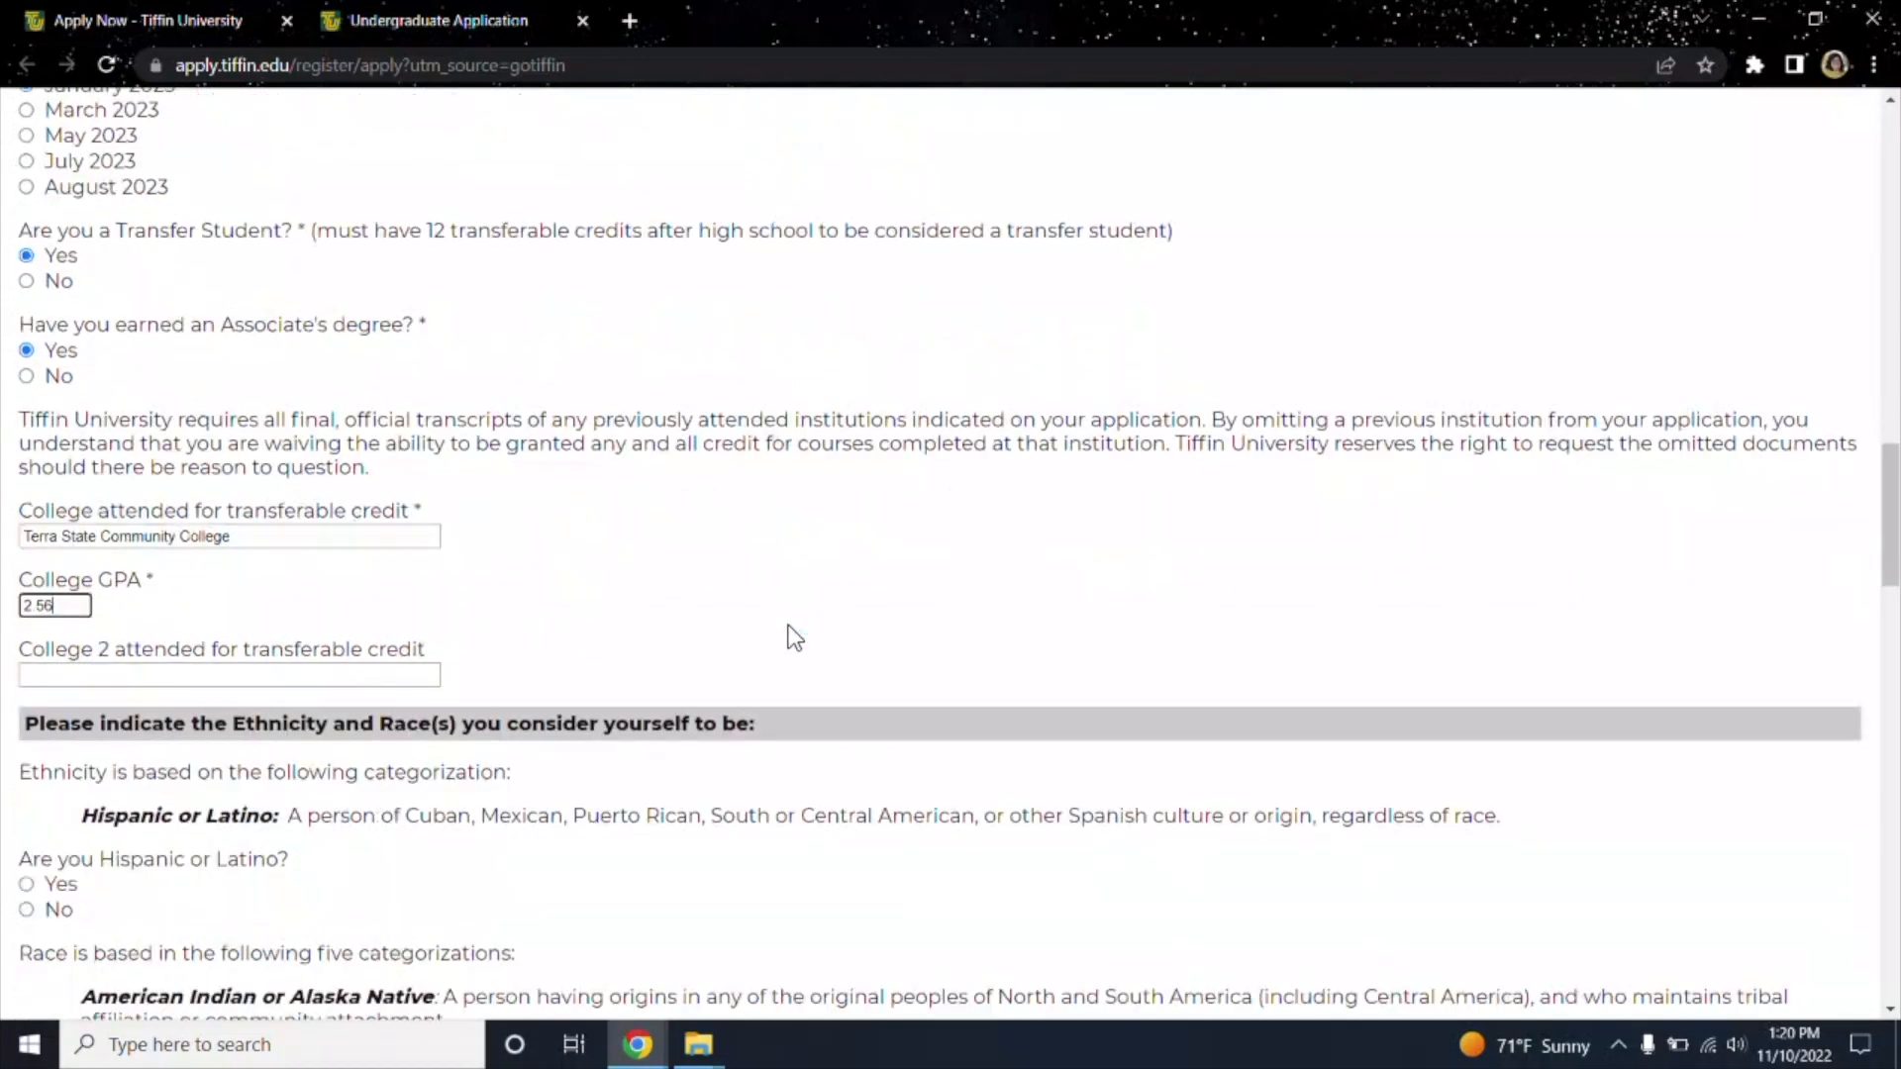
Add Ohio State University Columbus as the second transfer college with a 2.6 GPA.
left_click(297, 568)
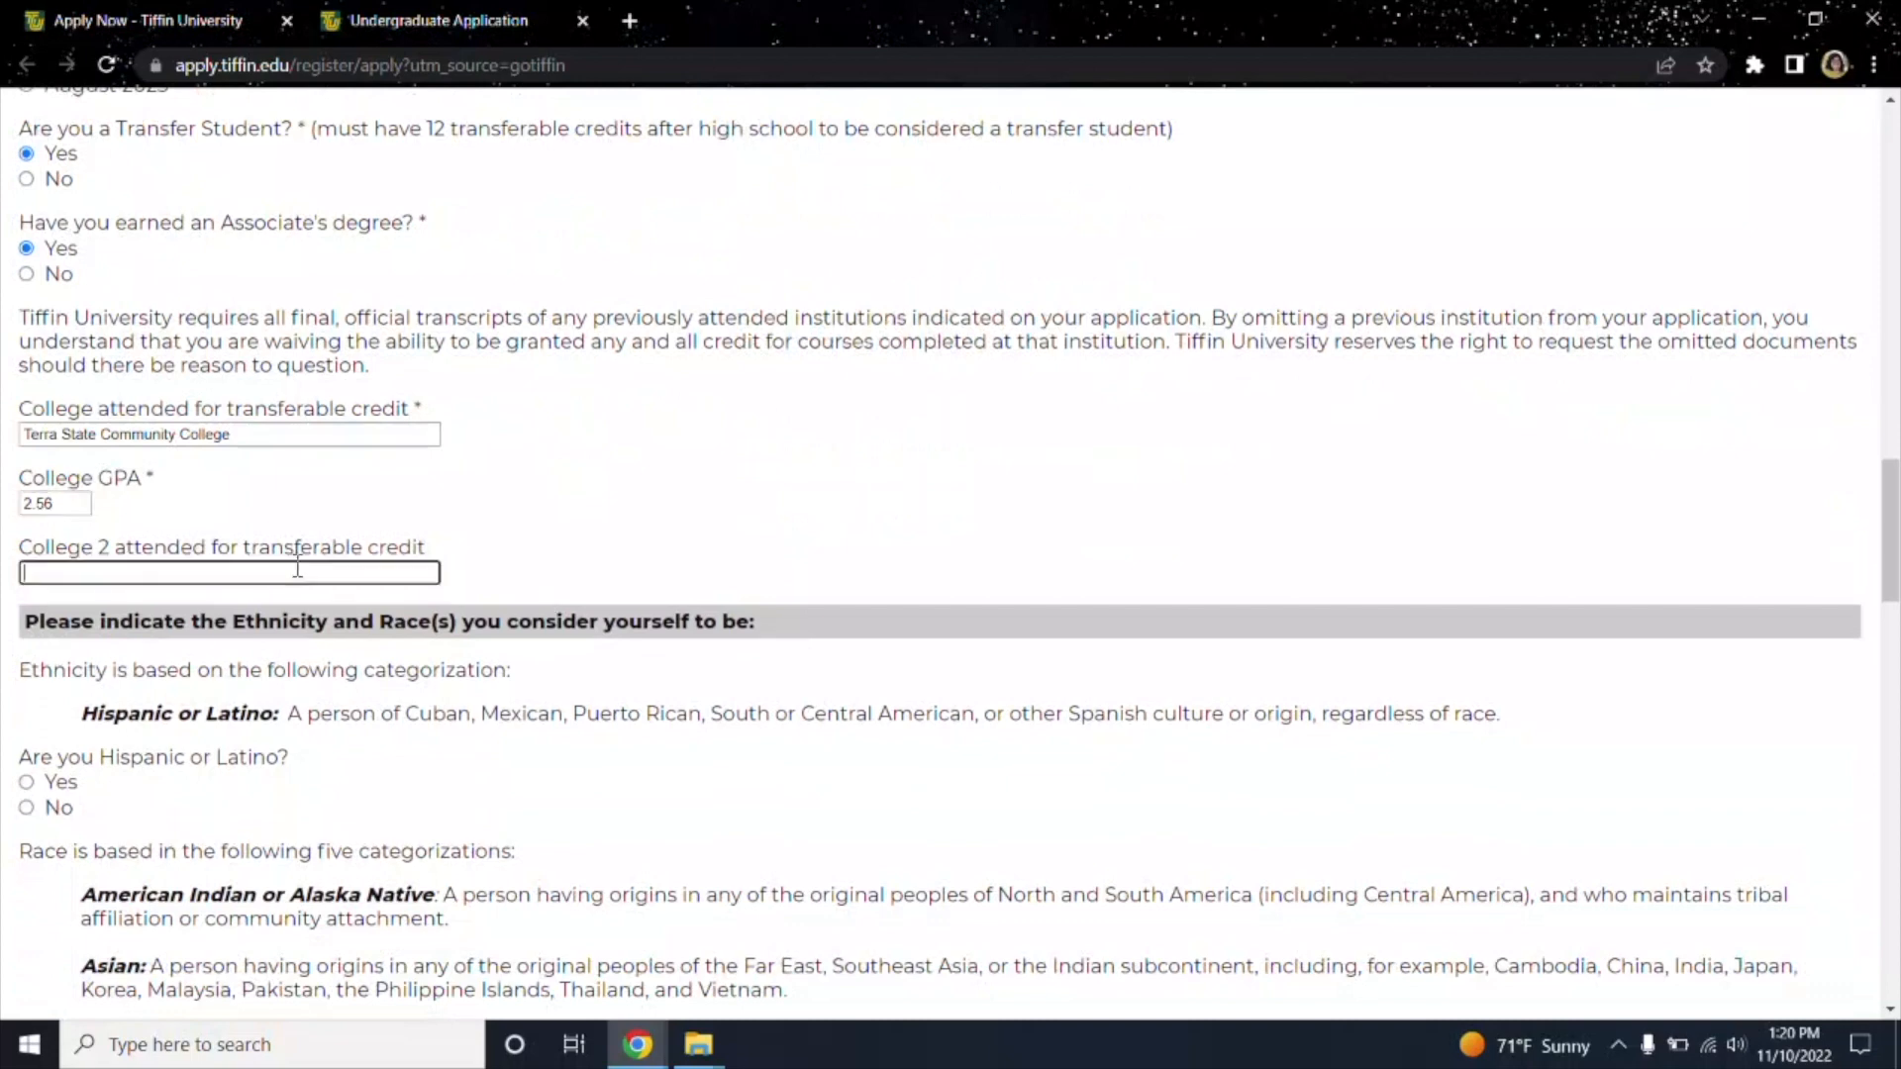
type("Ohio State U")
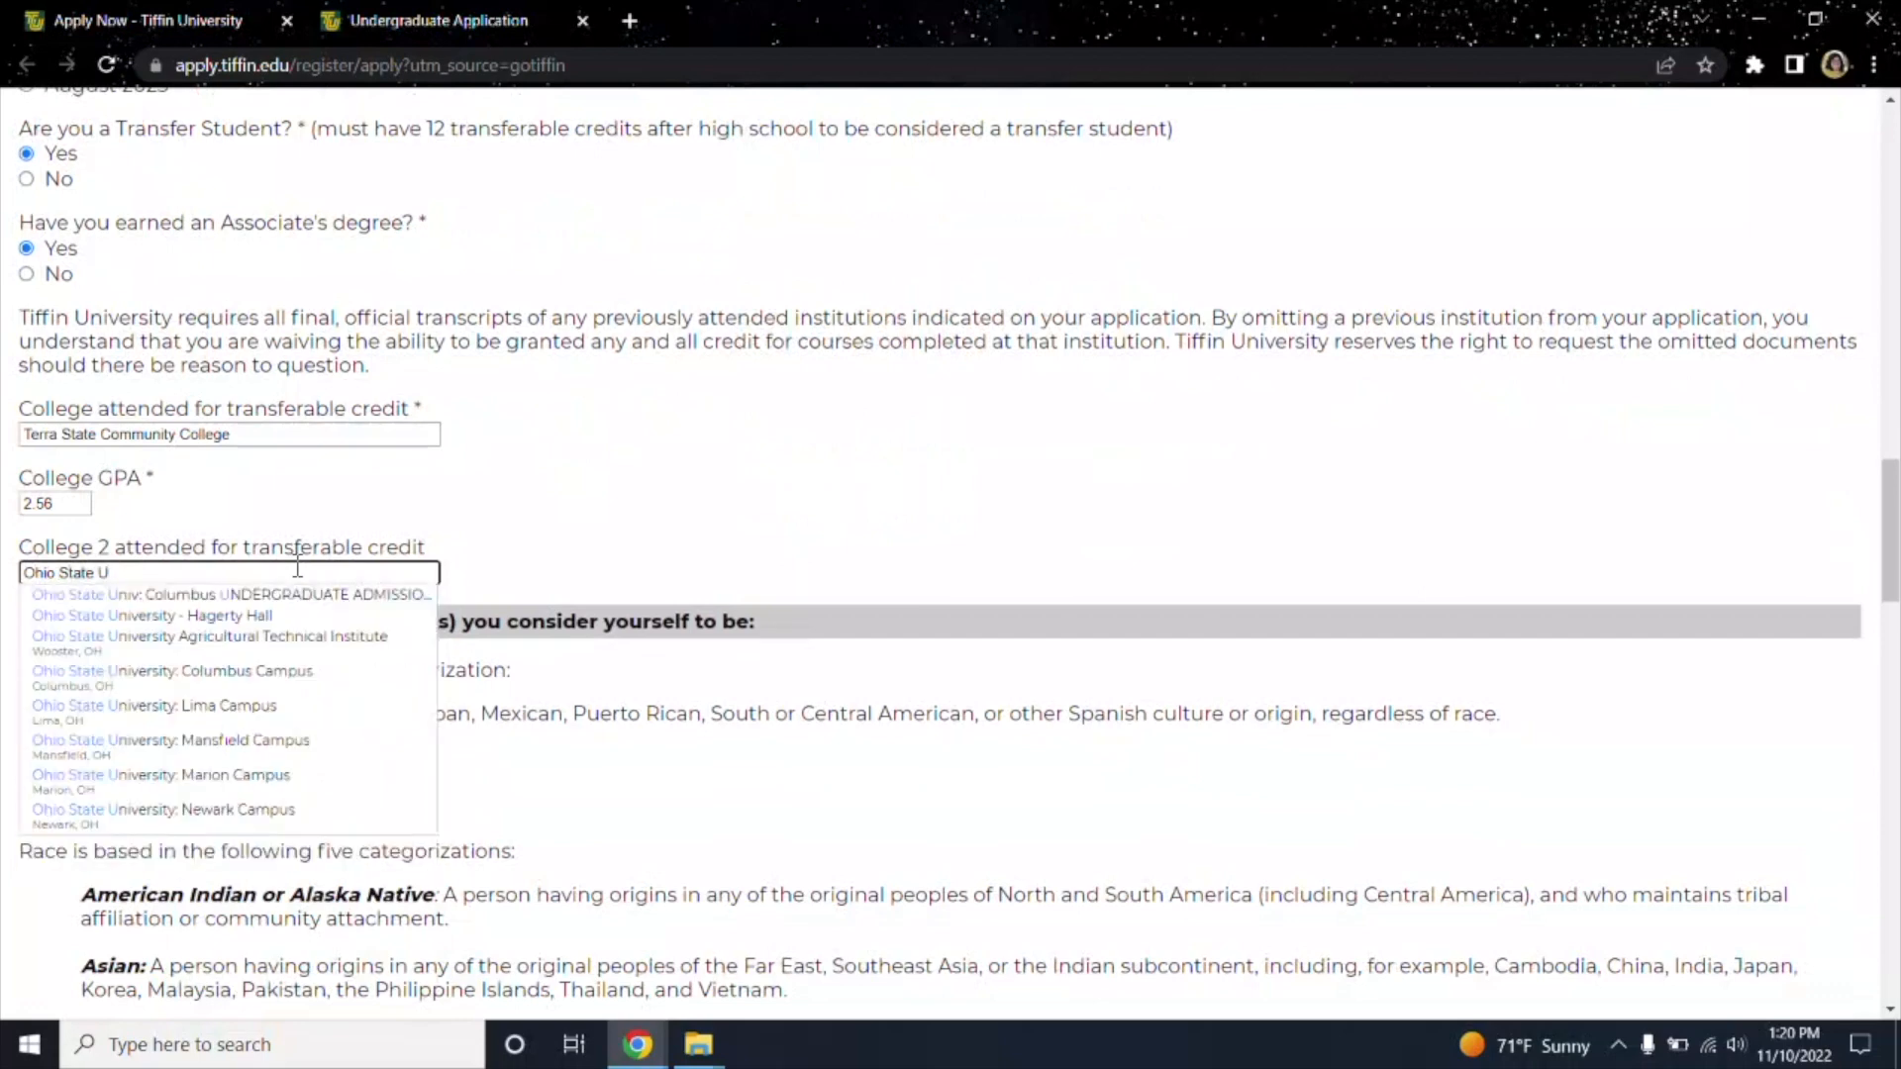
left_click(260, 594)
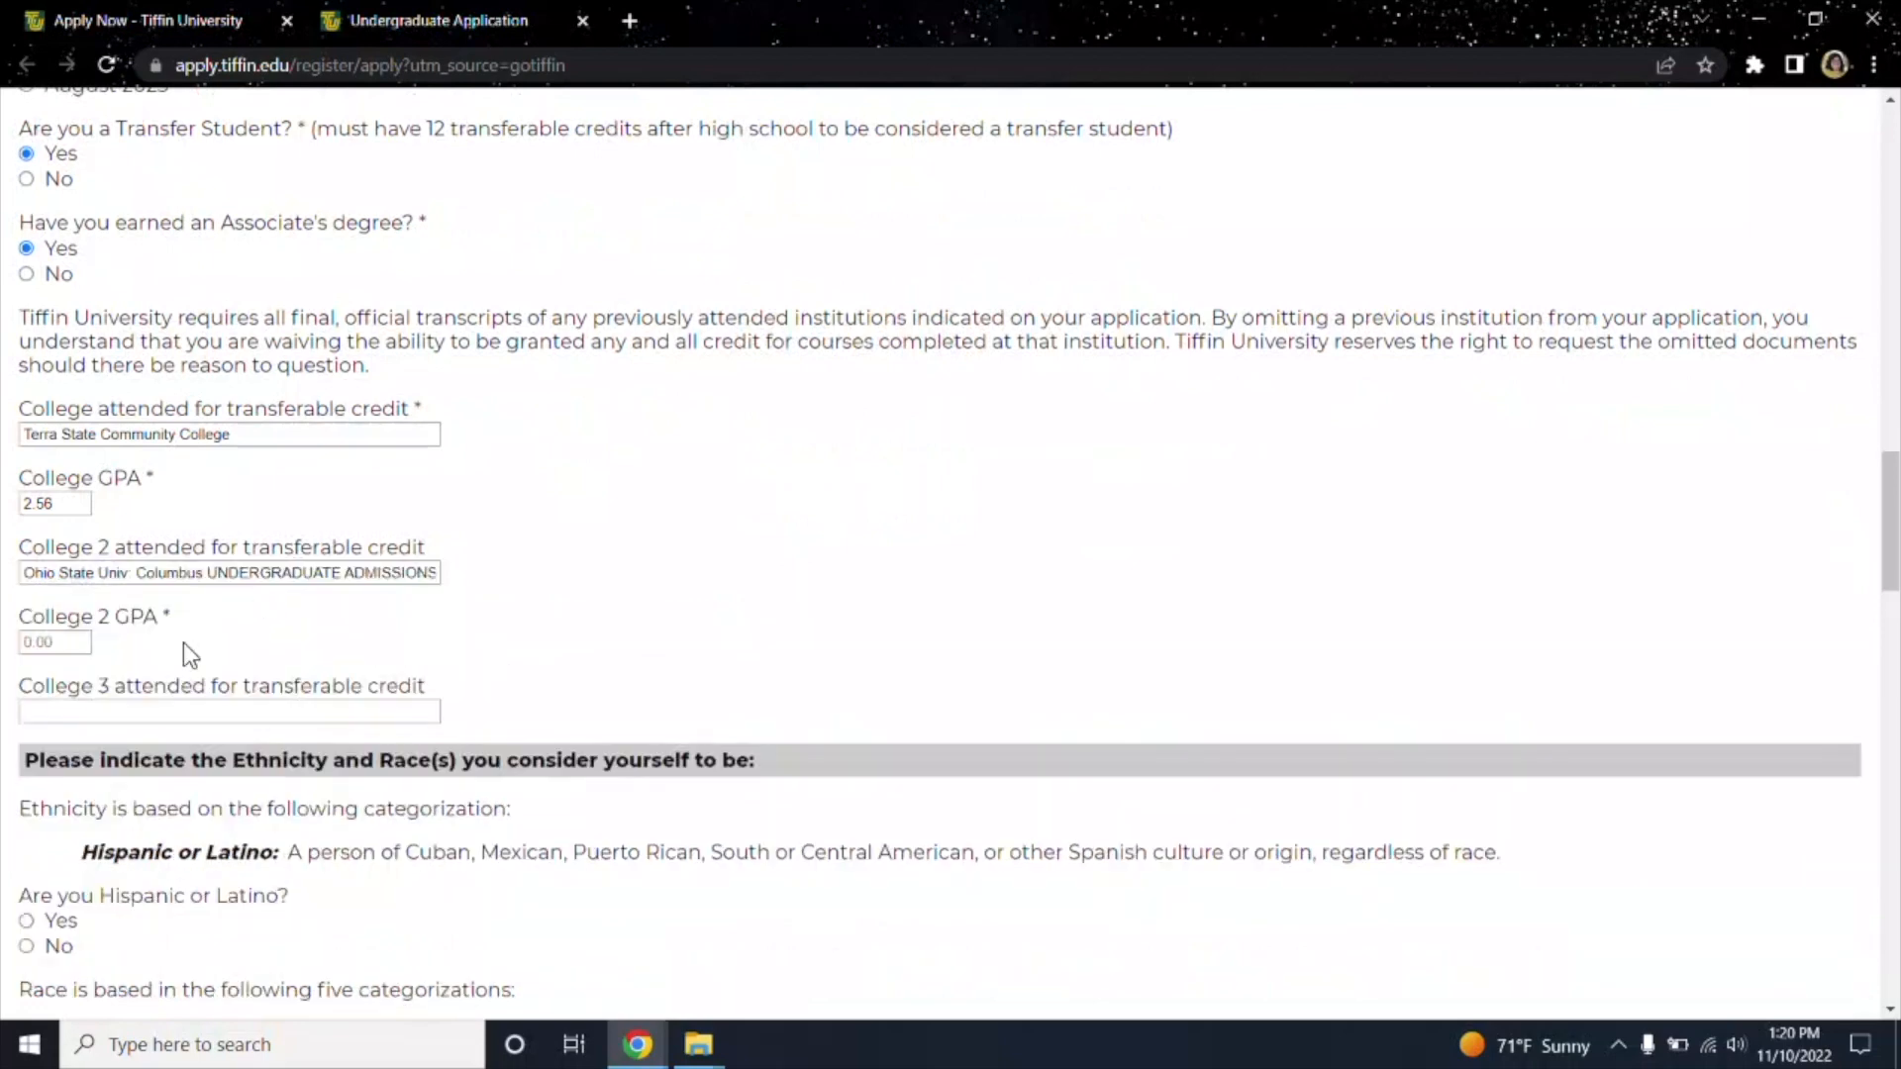
left_click(57, 647)
type("2.6")
left_click(172, 711)
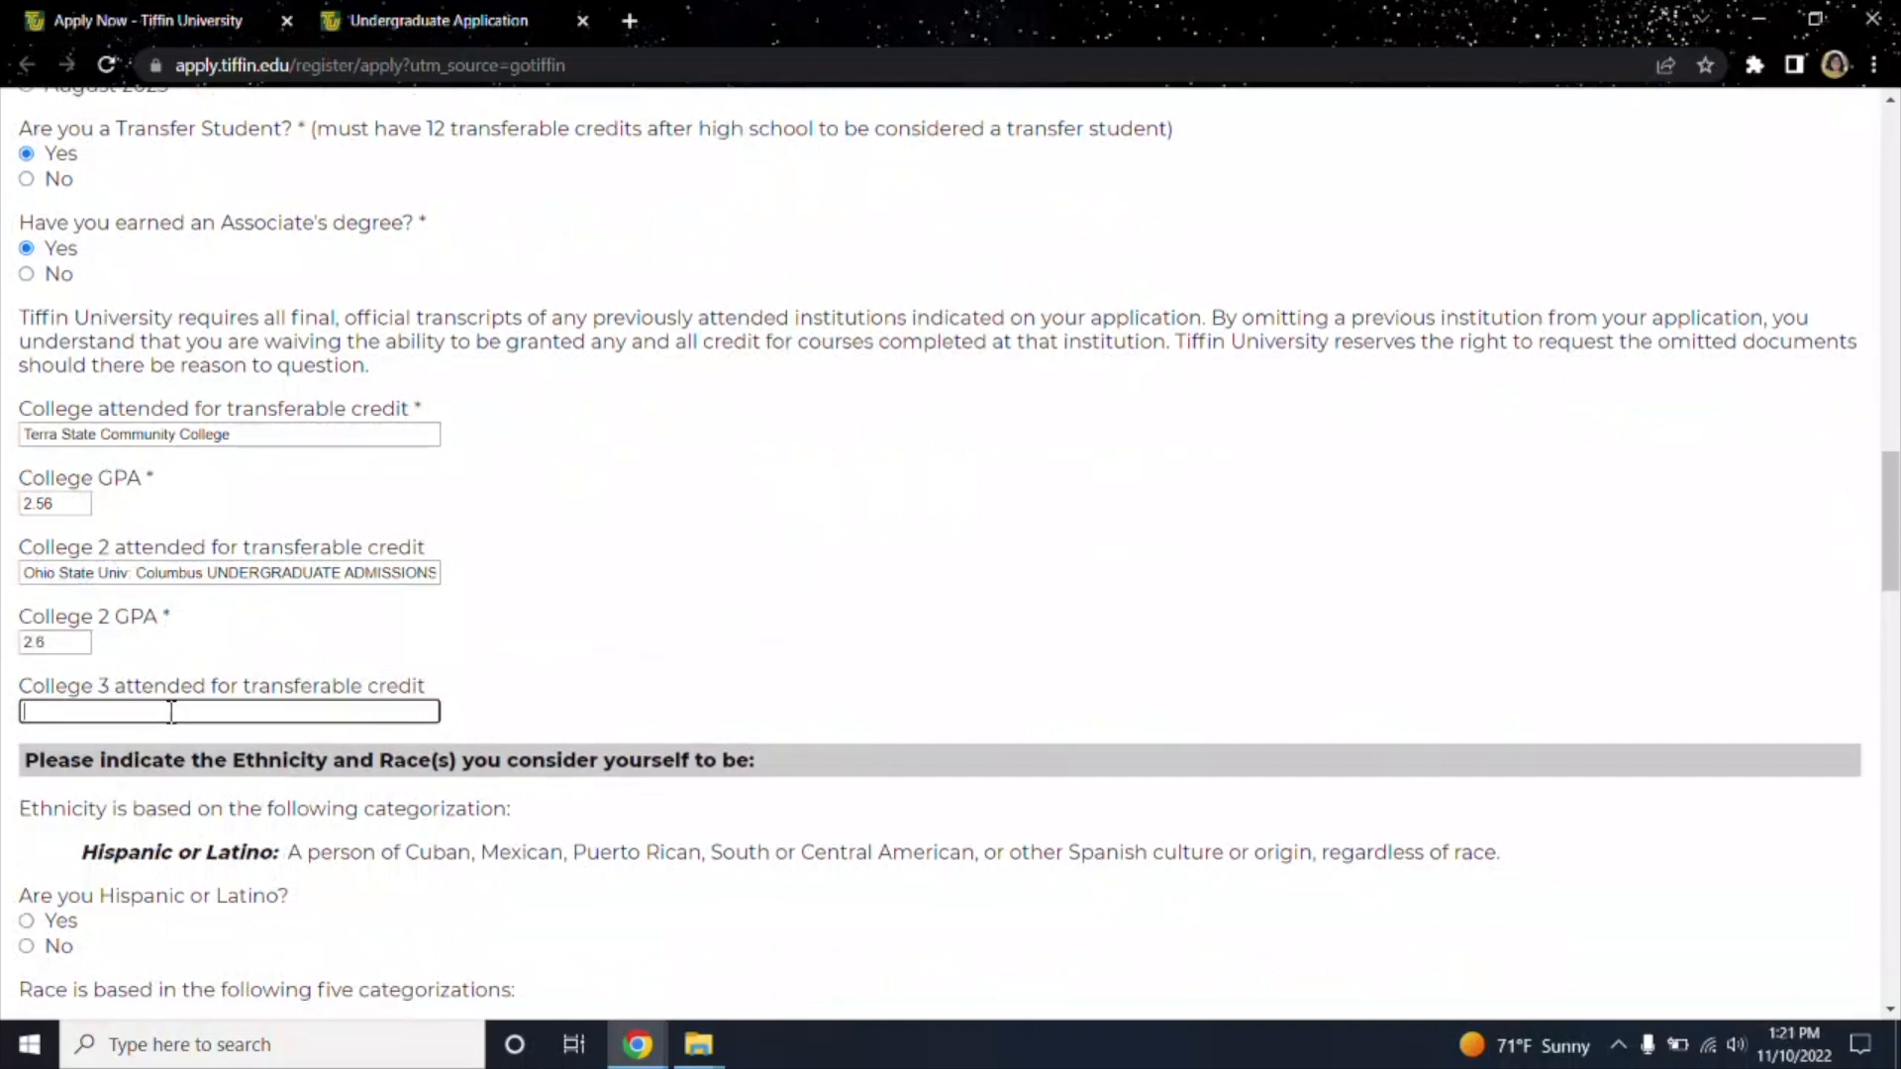
scroll(382, 653, "down", 1)
scroll(382, 651, "up", 1)
Change the associate's degree answer to No.
left_click(68, 725)
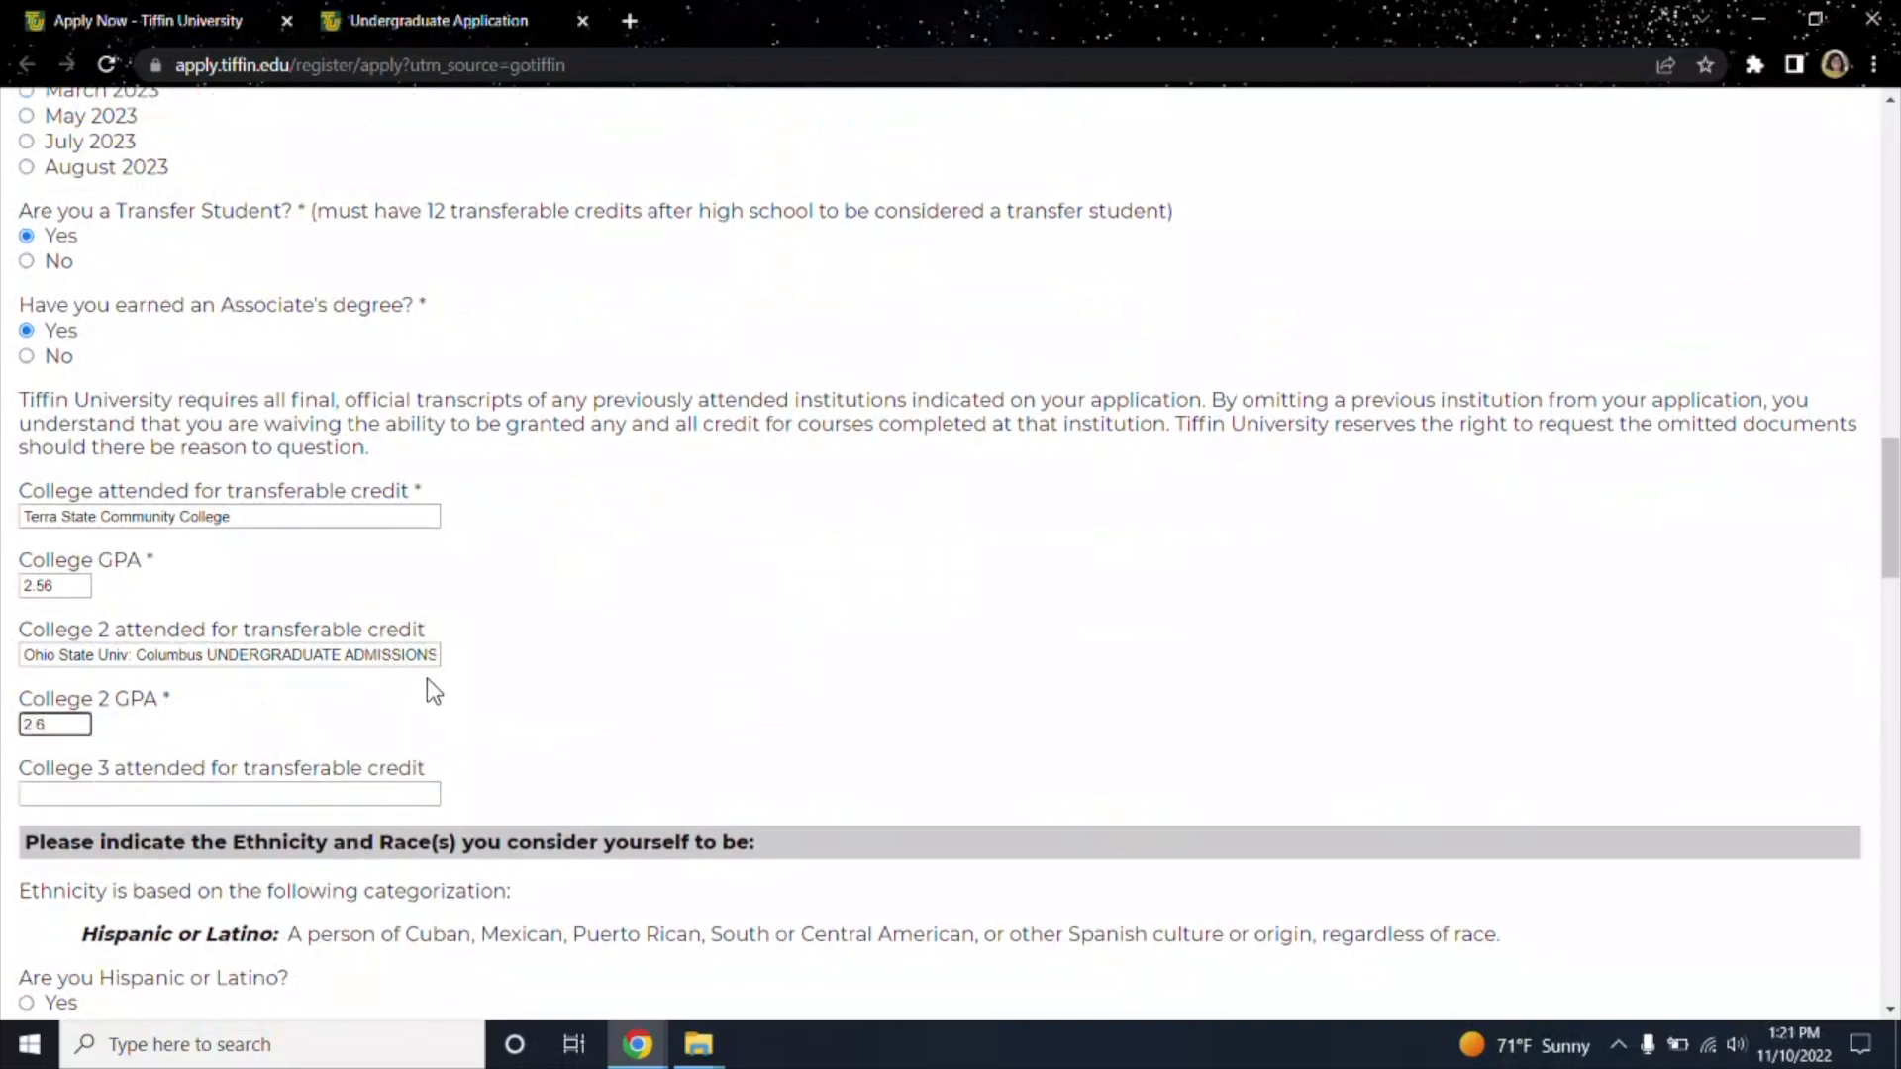
scroll(425, 679, "up", 2)
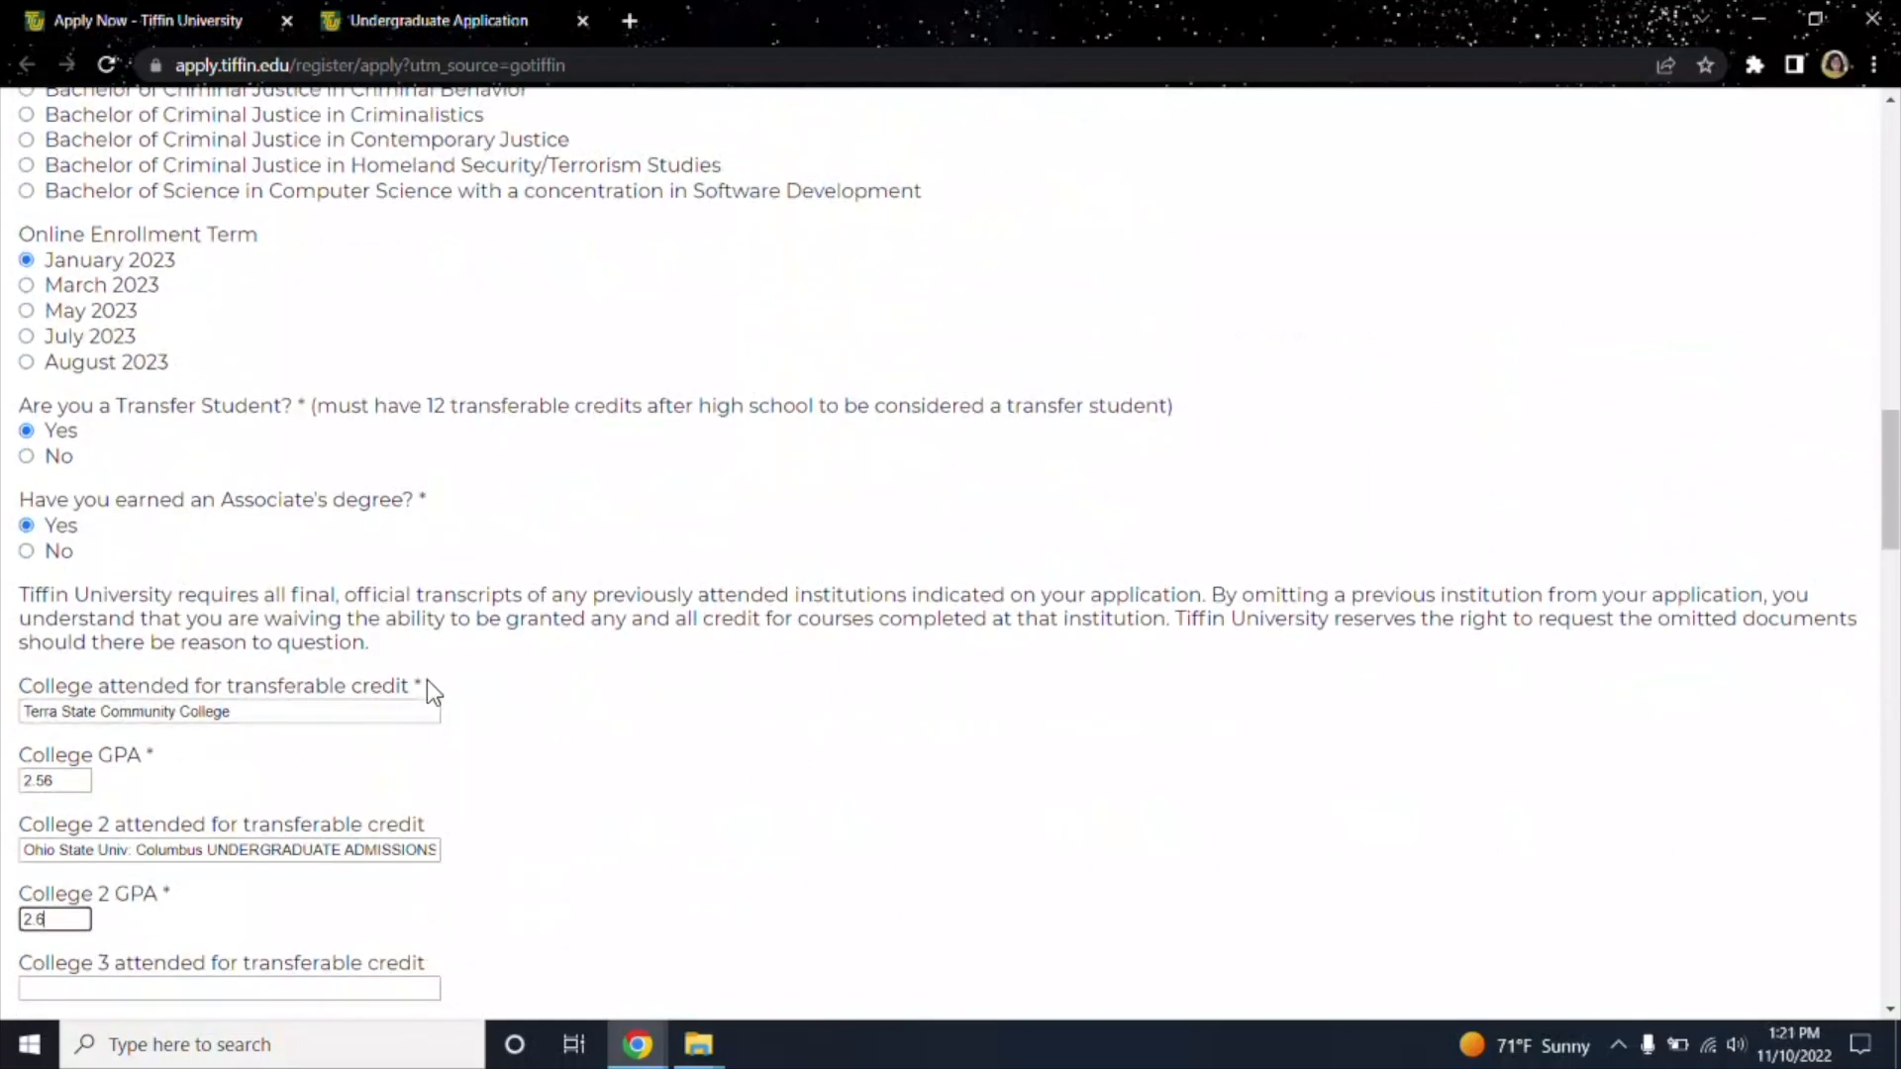
left_click(28, 554)
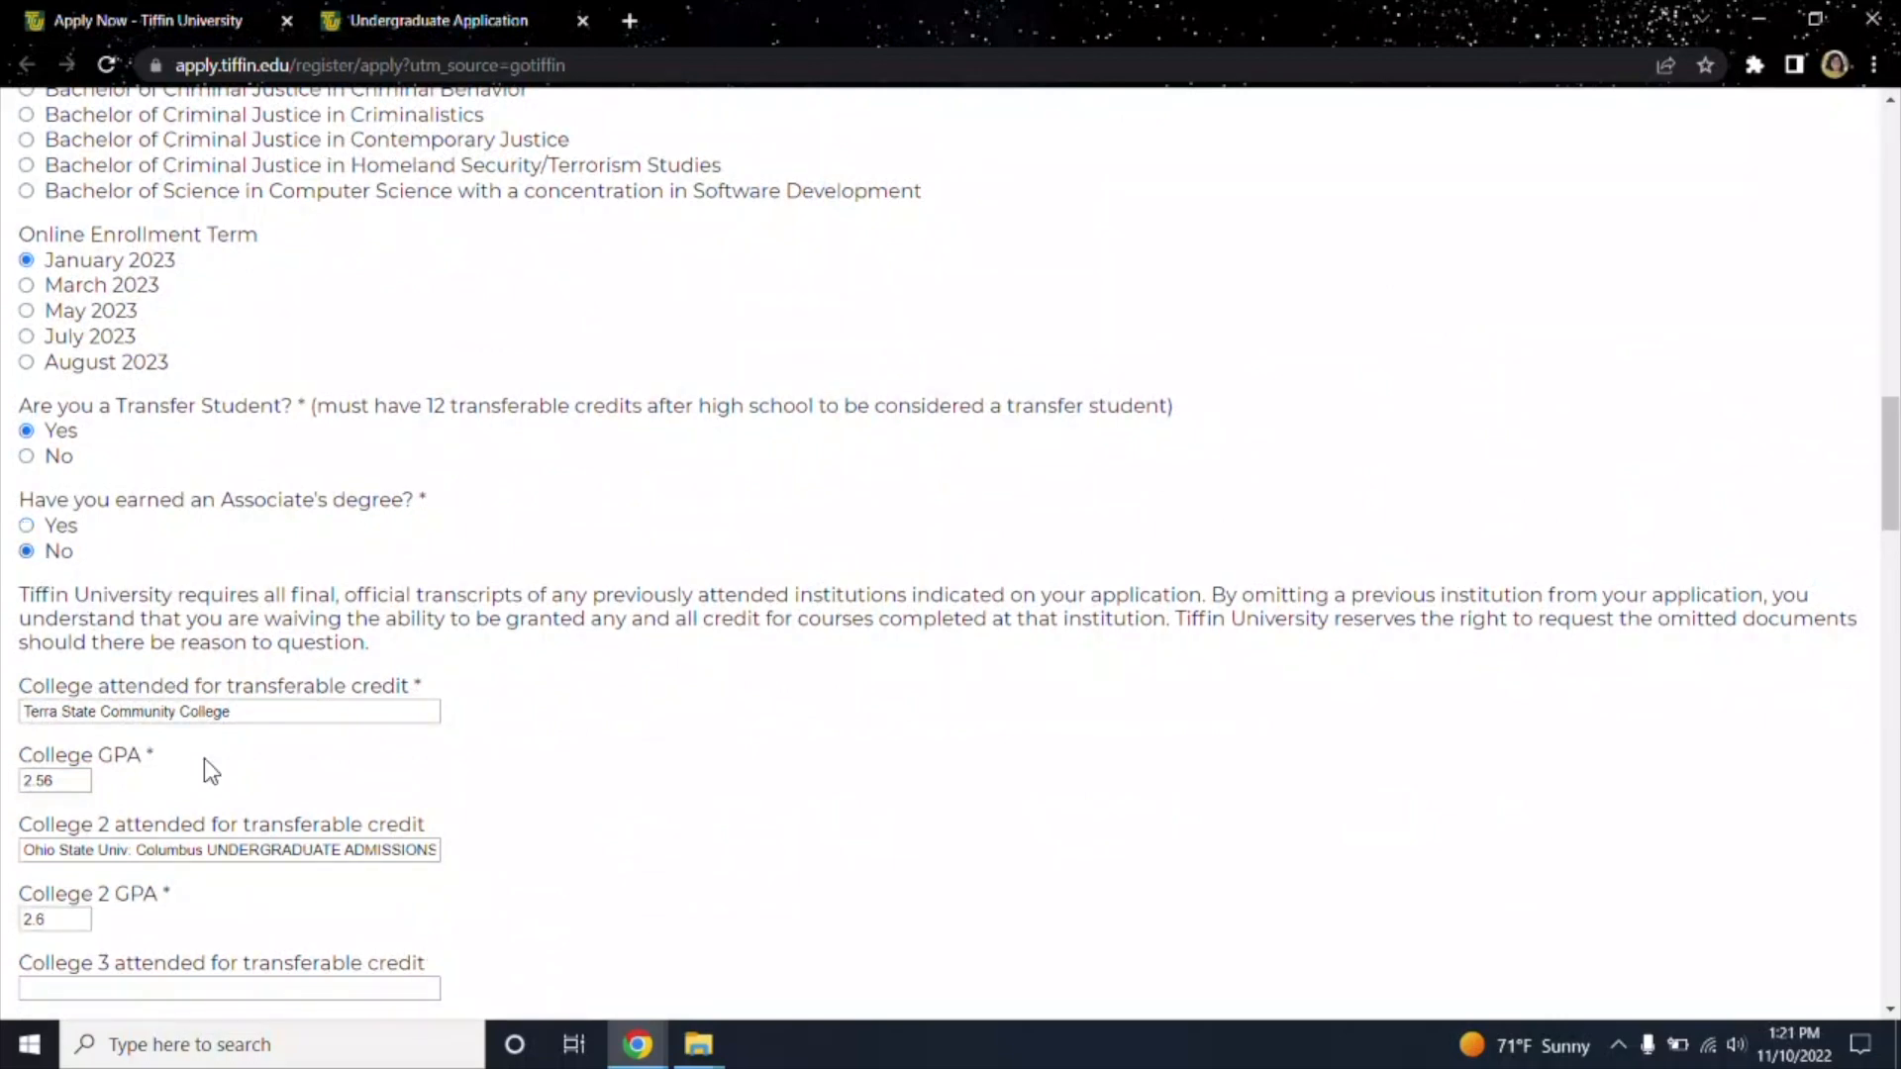
Scroll past the ethnicity, race and social media questions to High School Information.
scroll(287, 683, "down", 2)
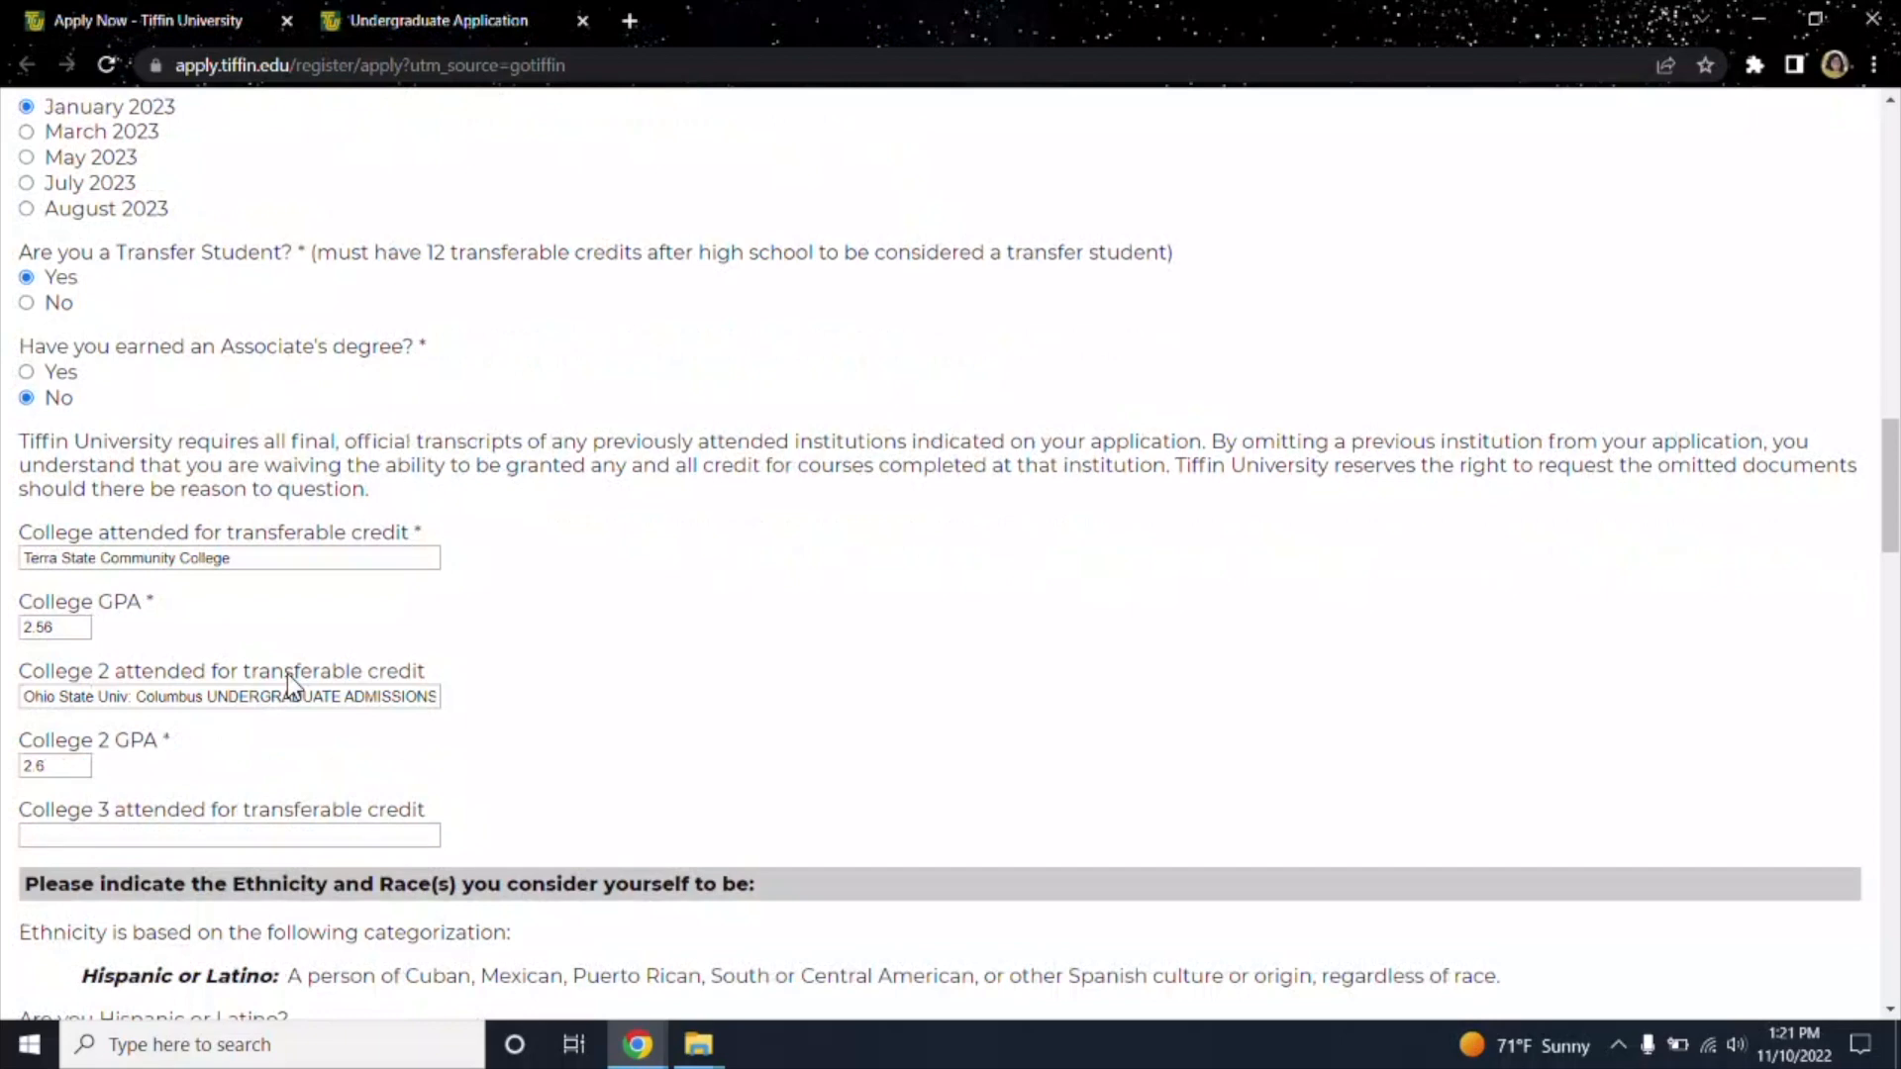
scroll(297, 644, "down", 2)
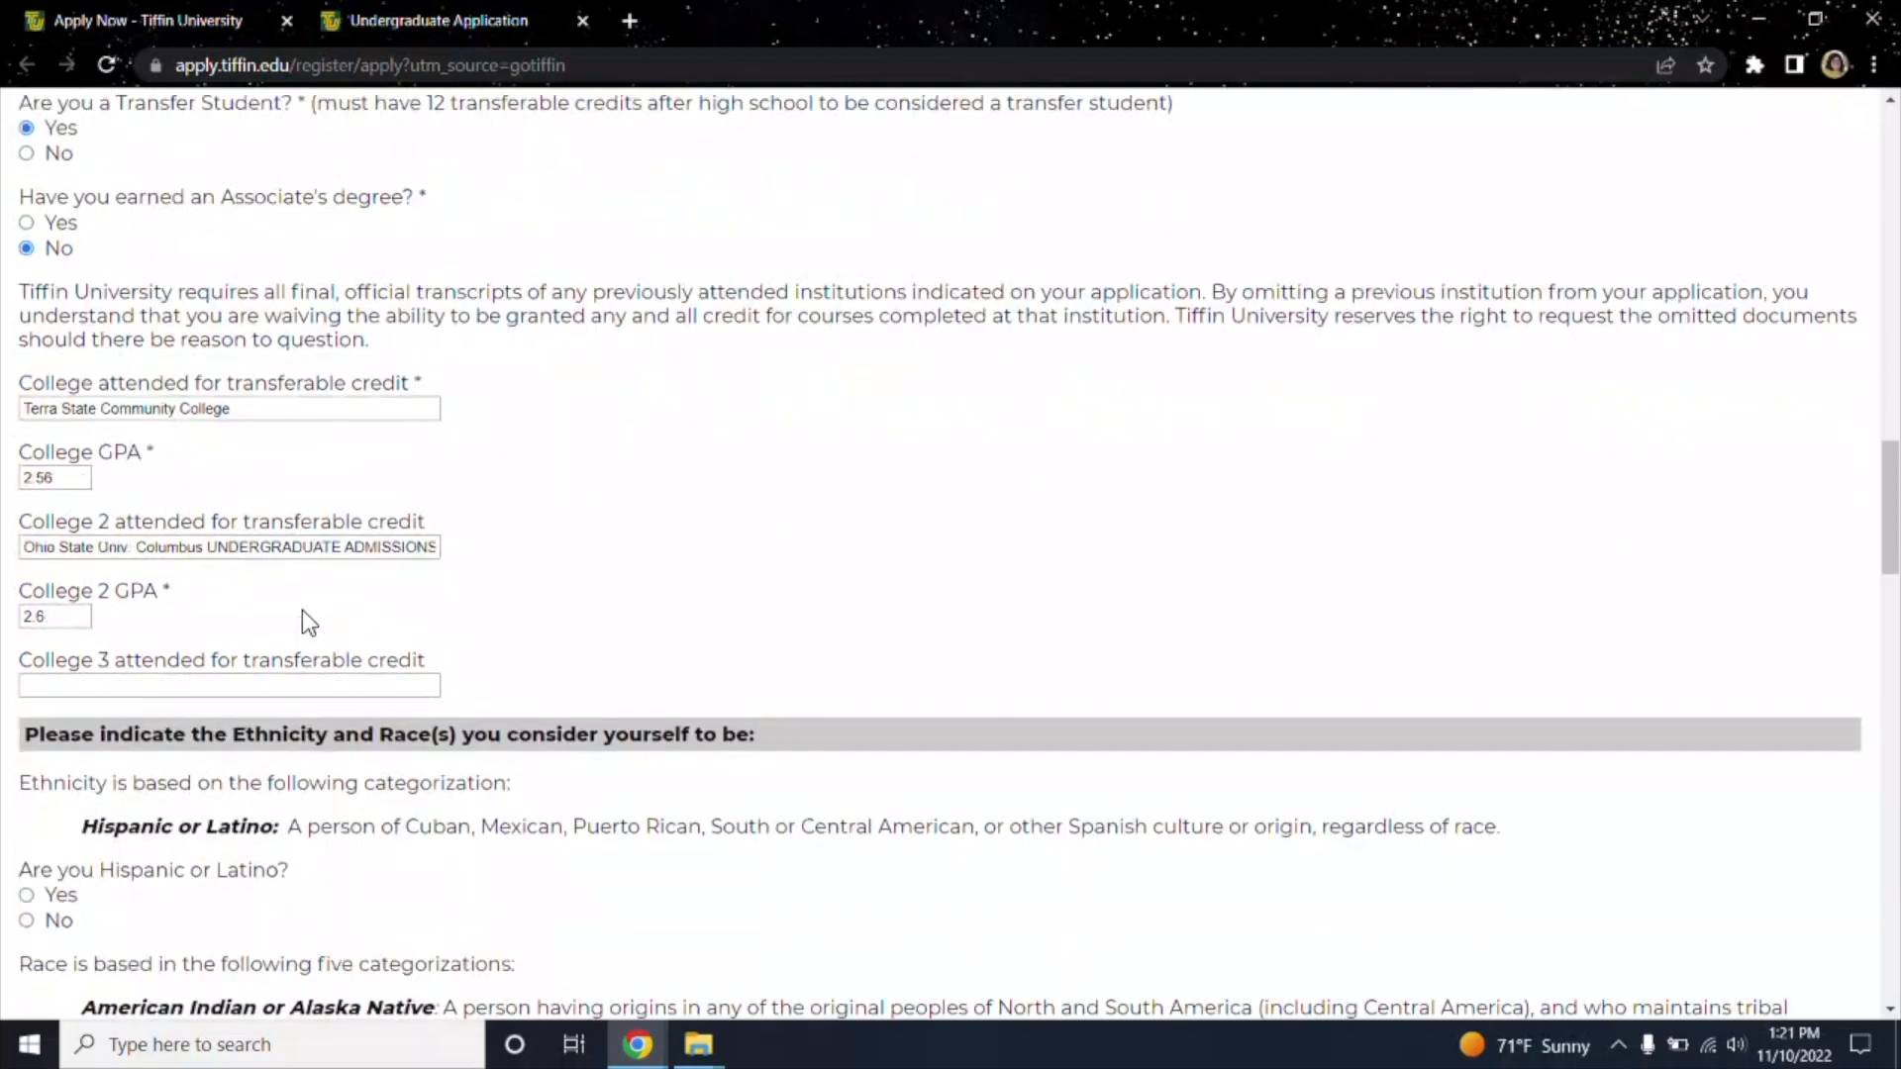
scroll(302, 611, "down", 3)
scroll(301, 610, "down", 2)
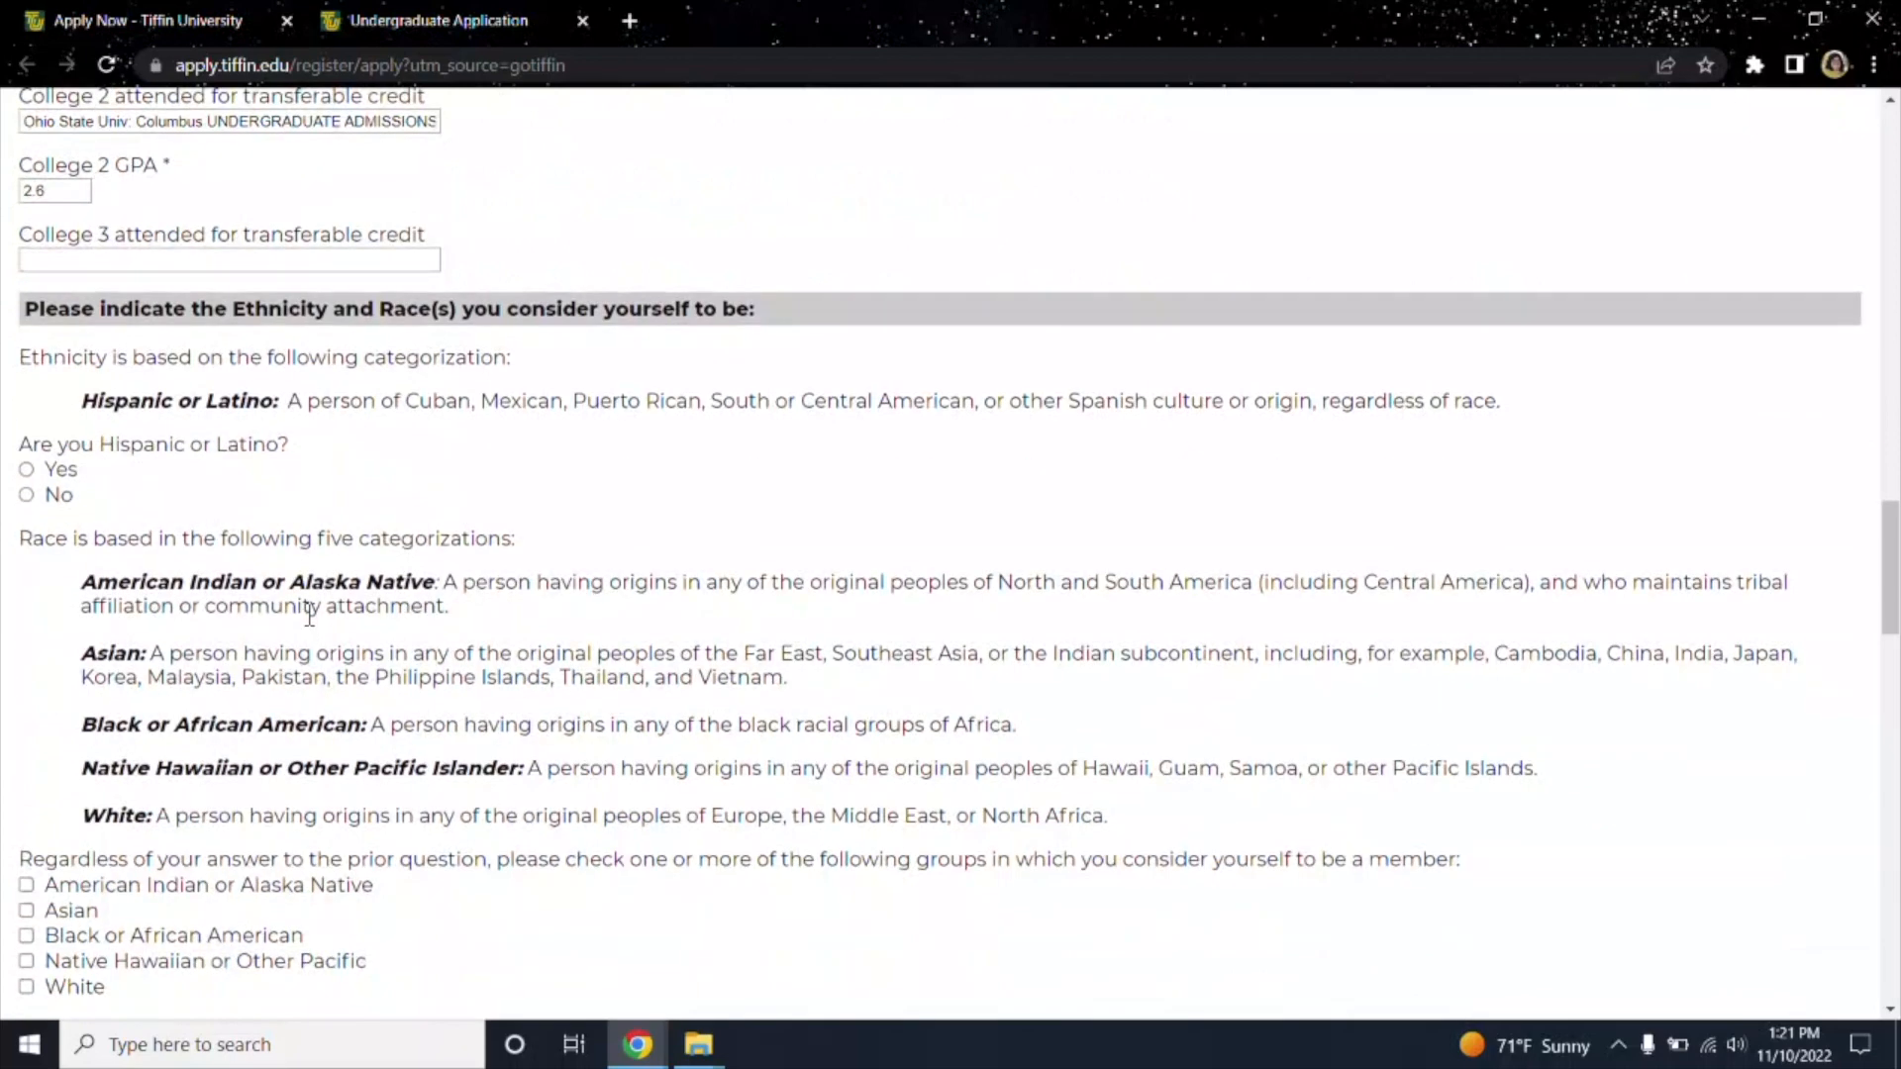
scroll(308, 614, "up", 7)
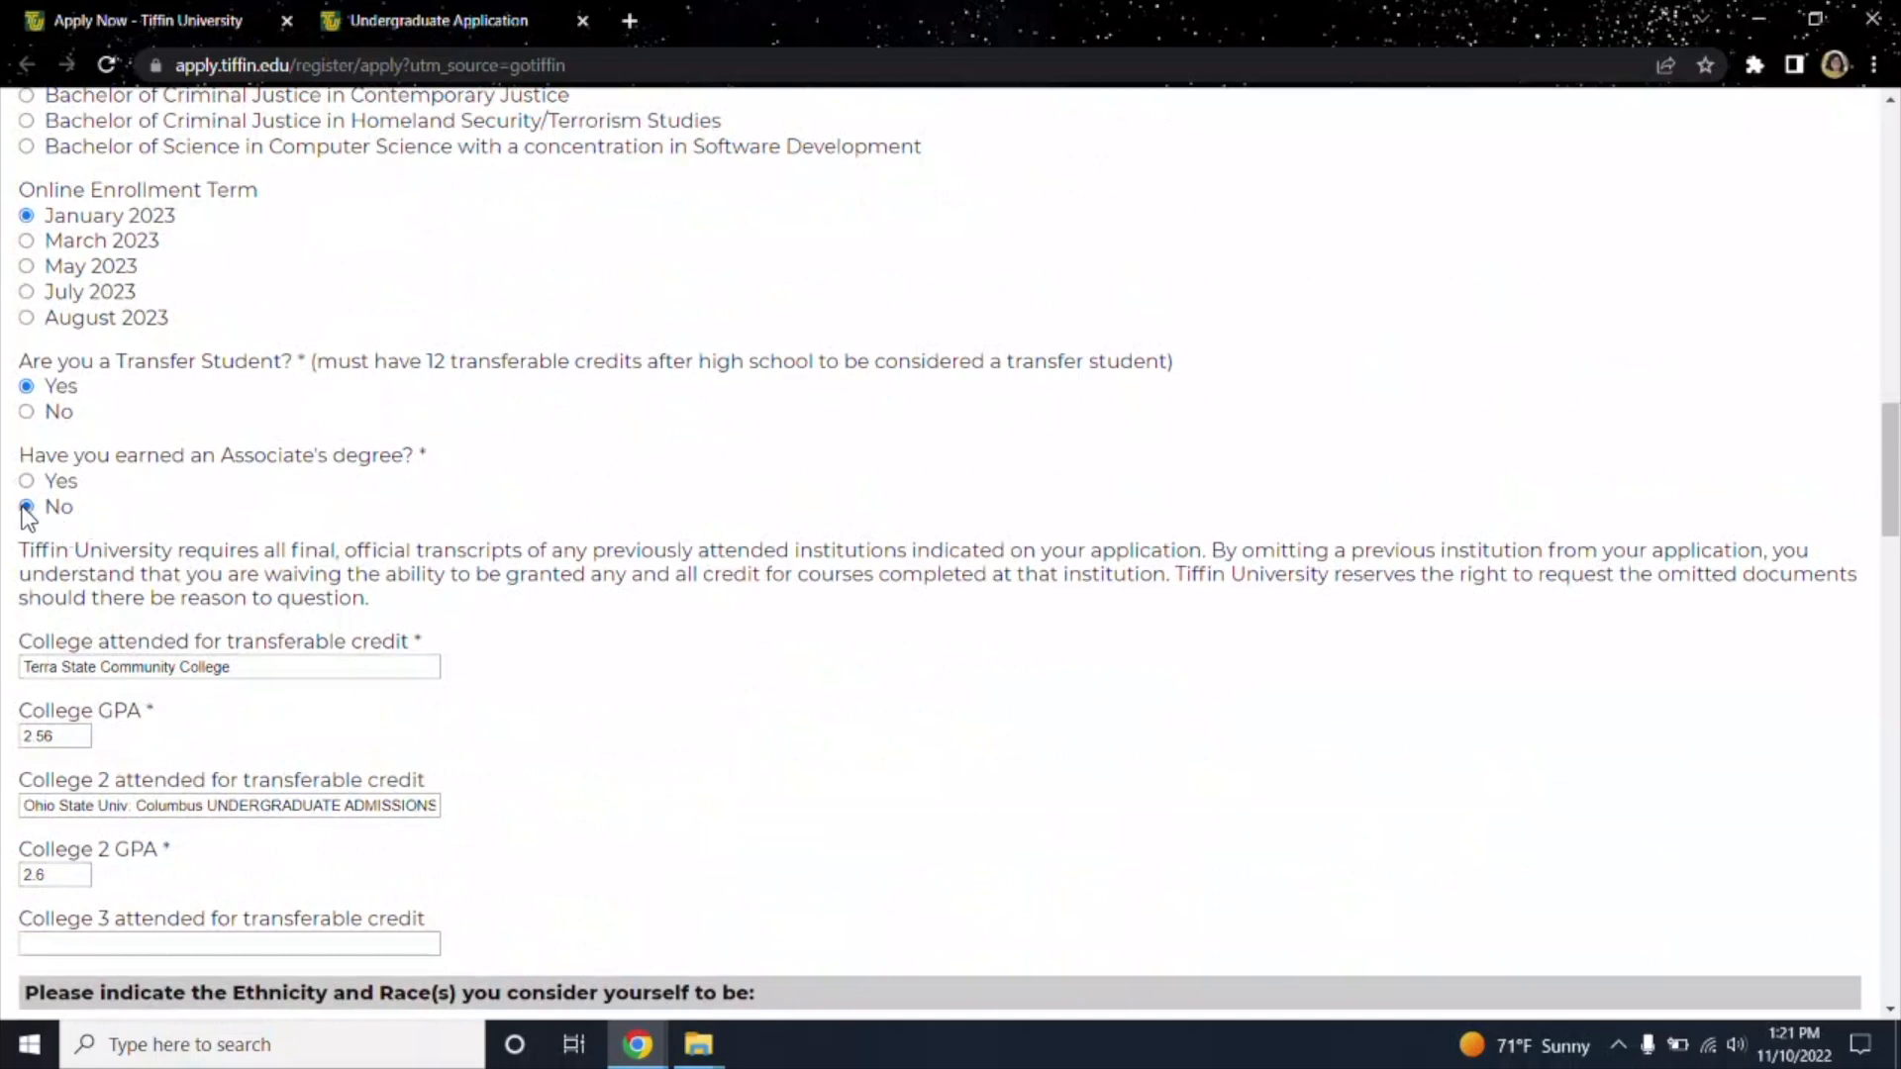
scroll(45, 475, "down", 6)
scroll(42, 399, "up", 1)
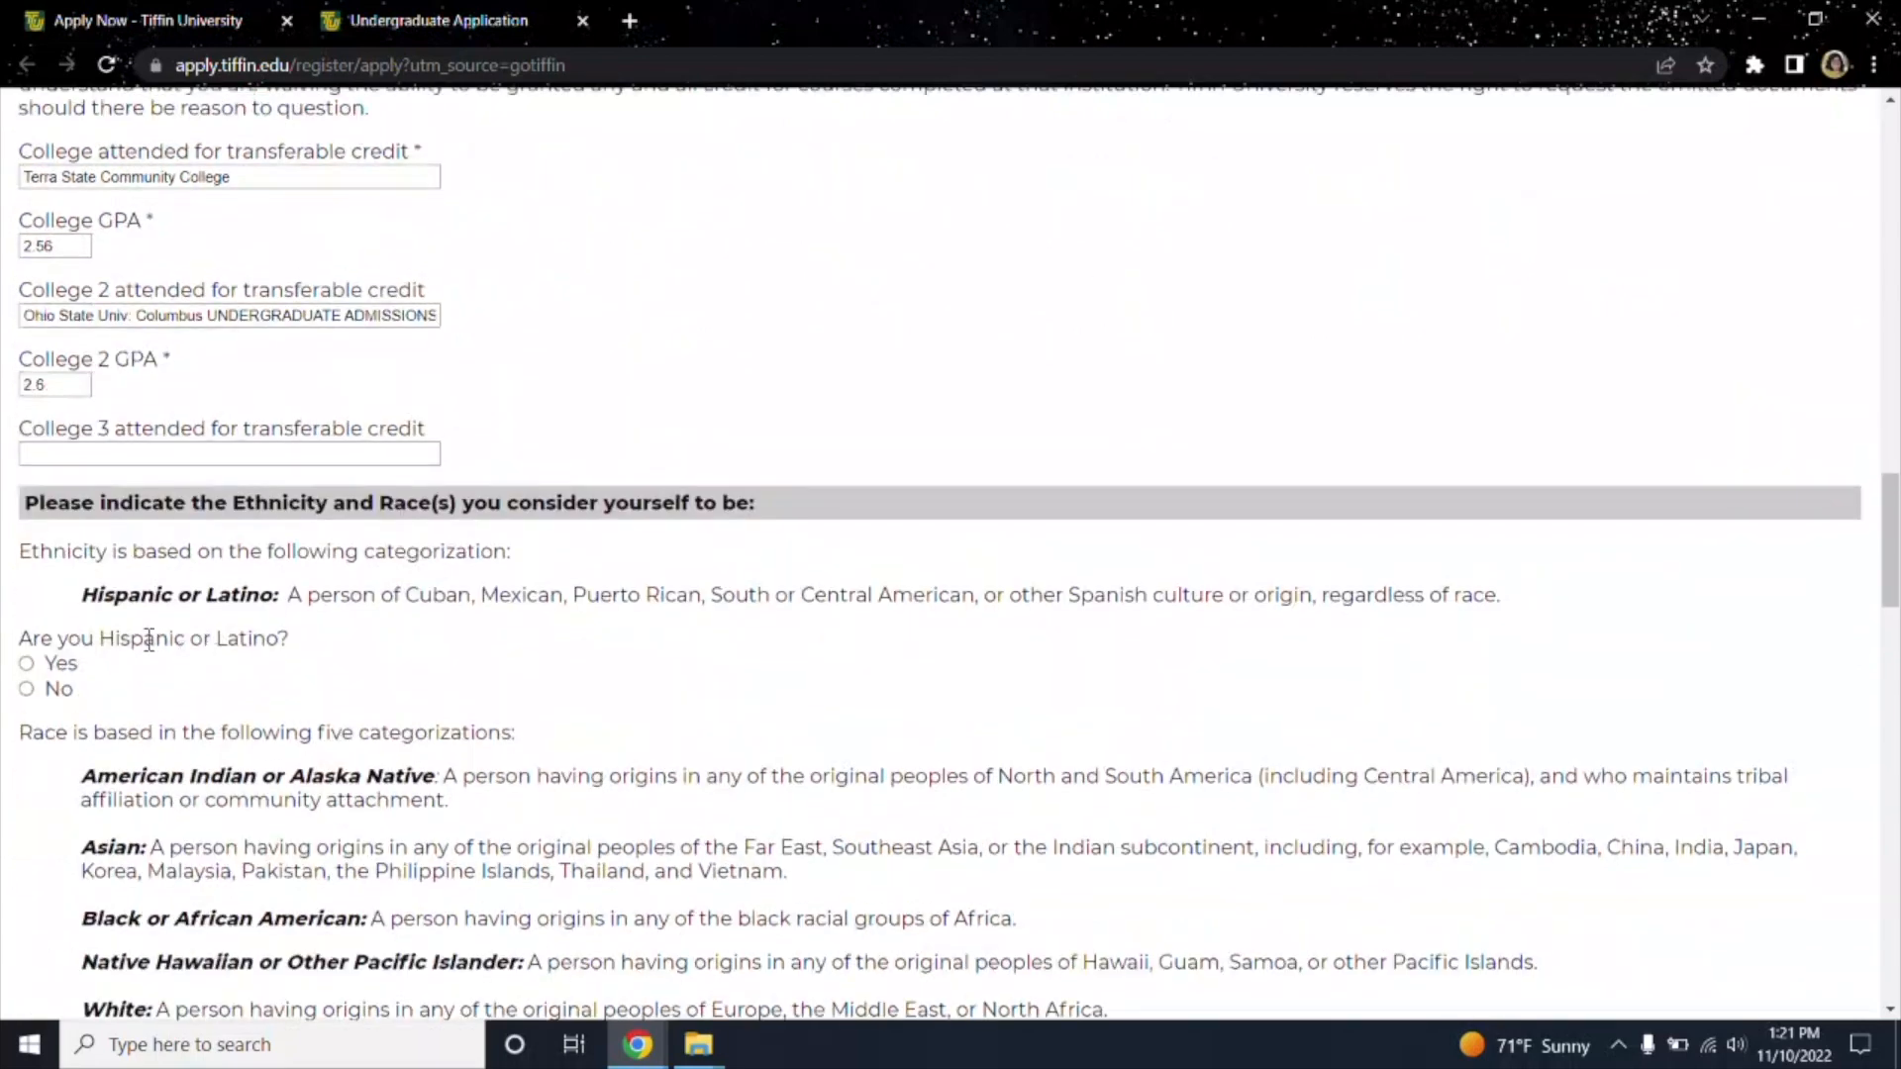
scroll(125, 594, "down", 3)
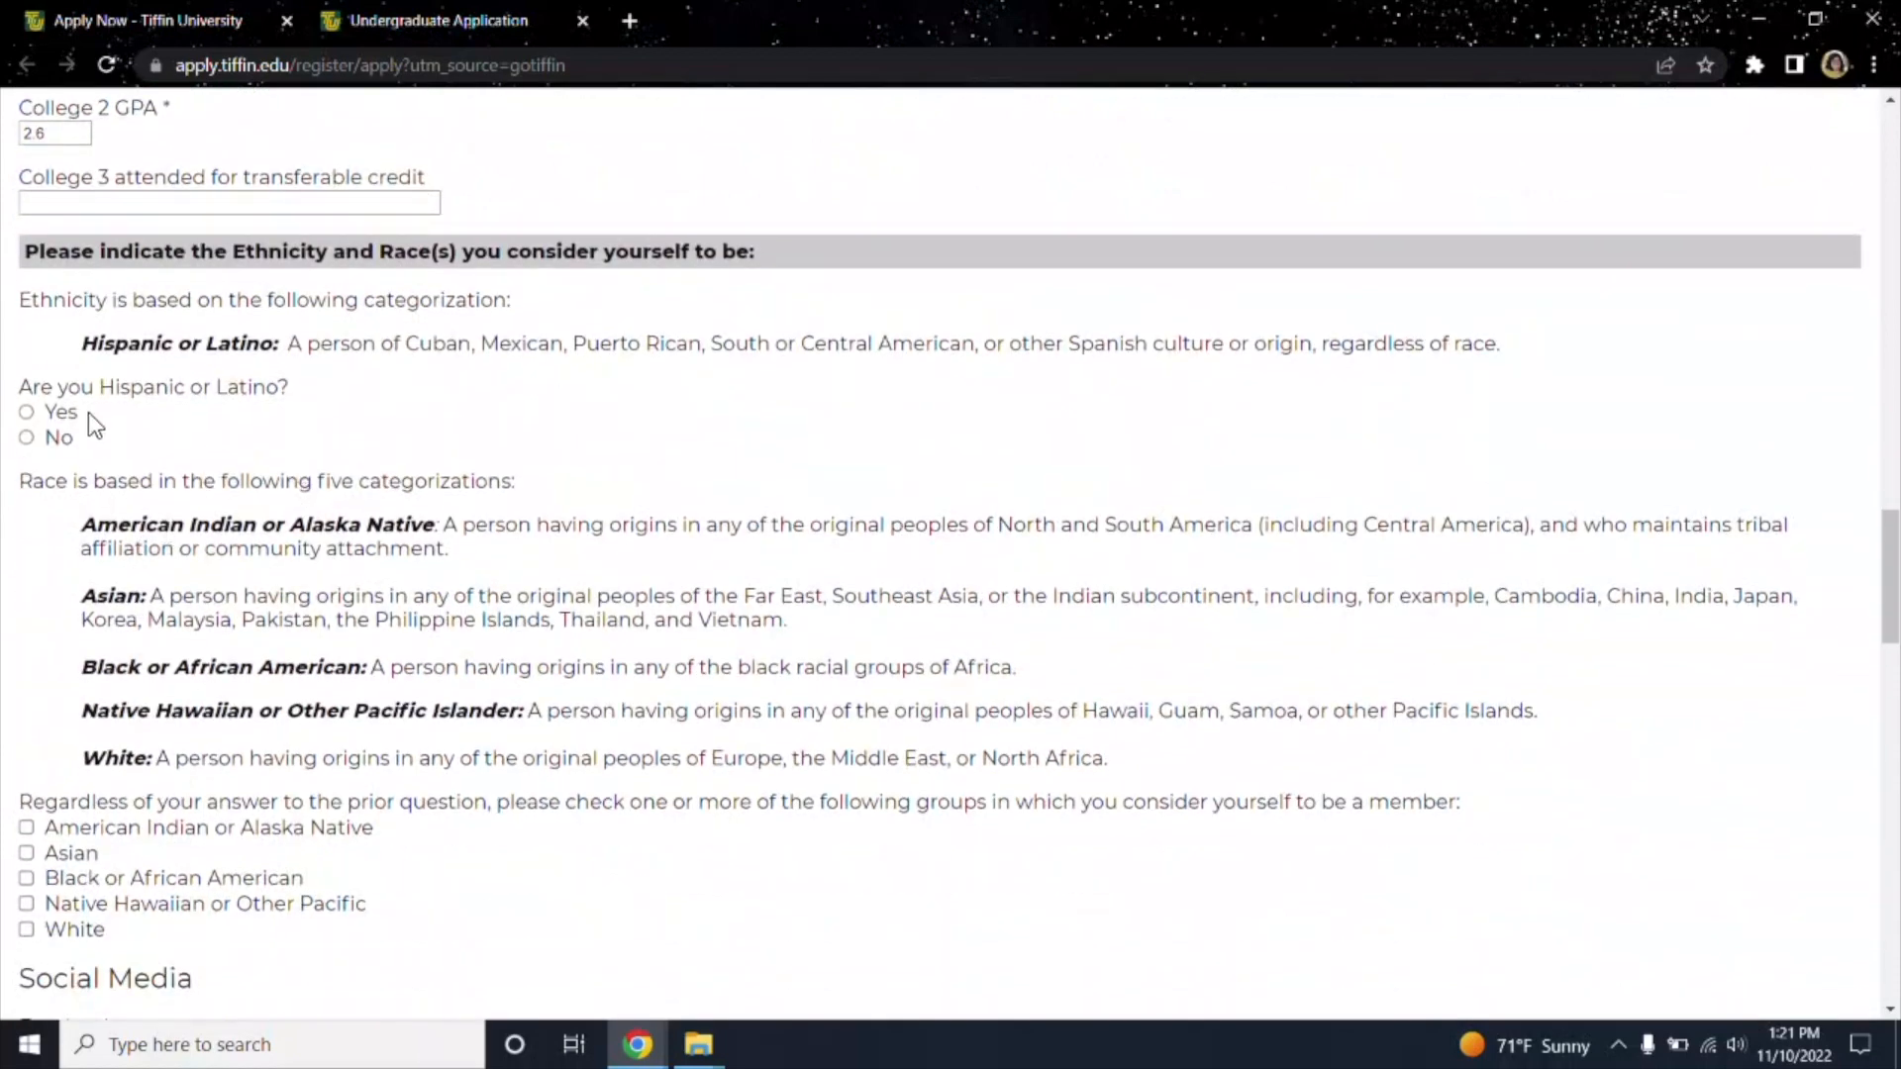
scroll(60, 572, "down", 3)
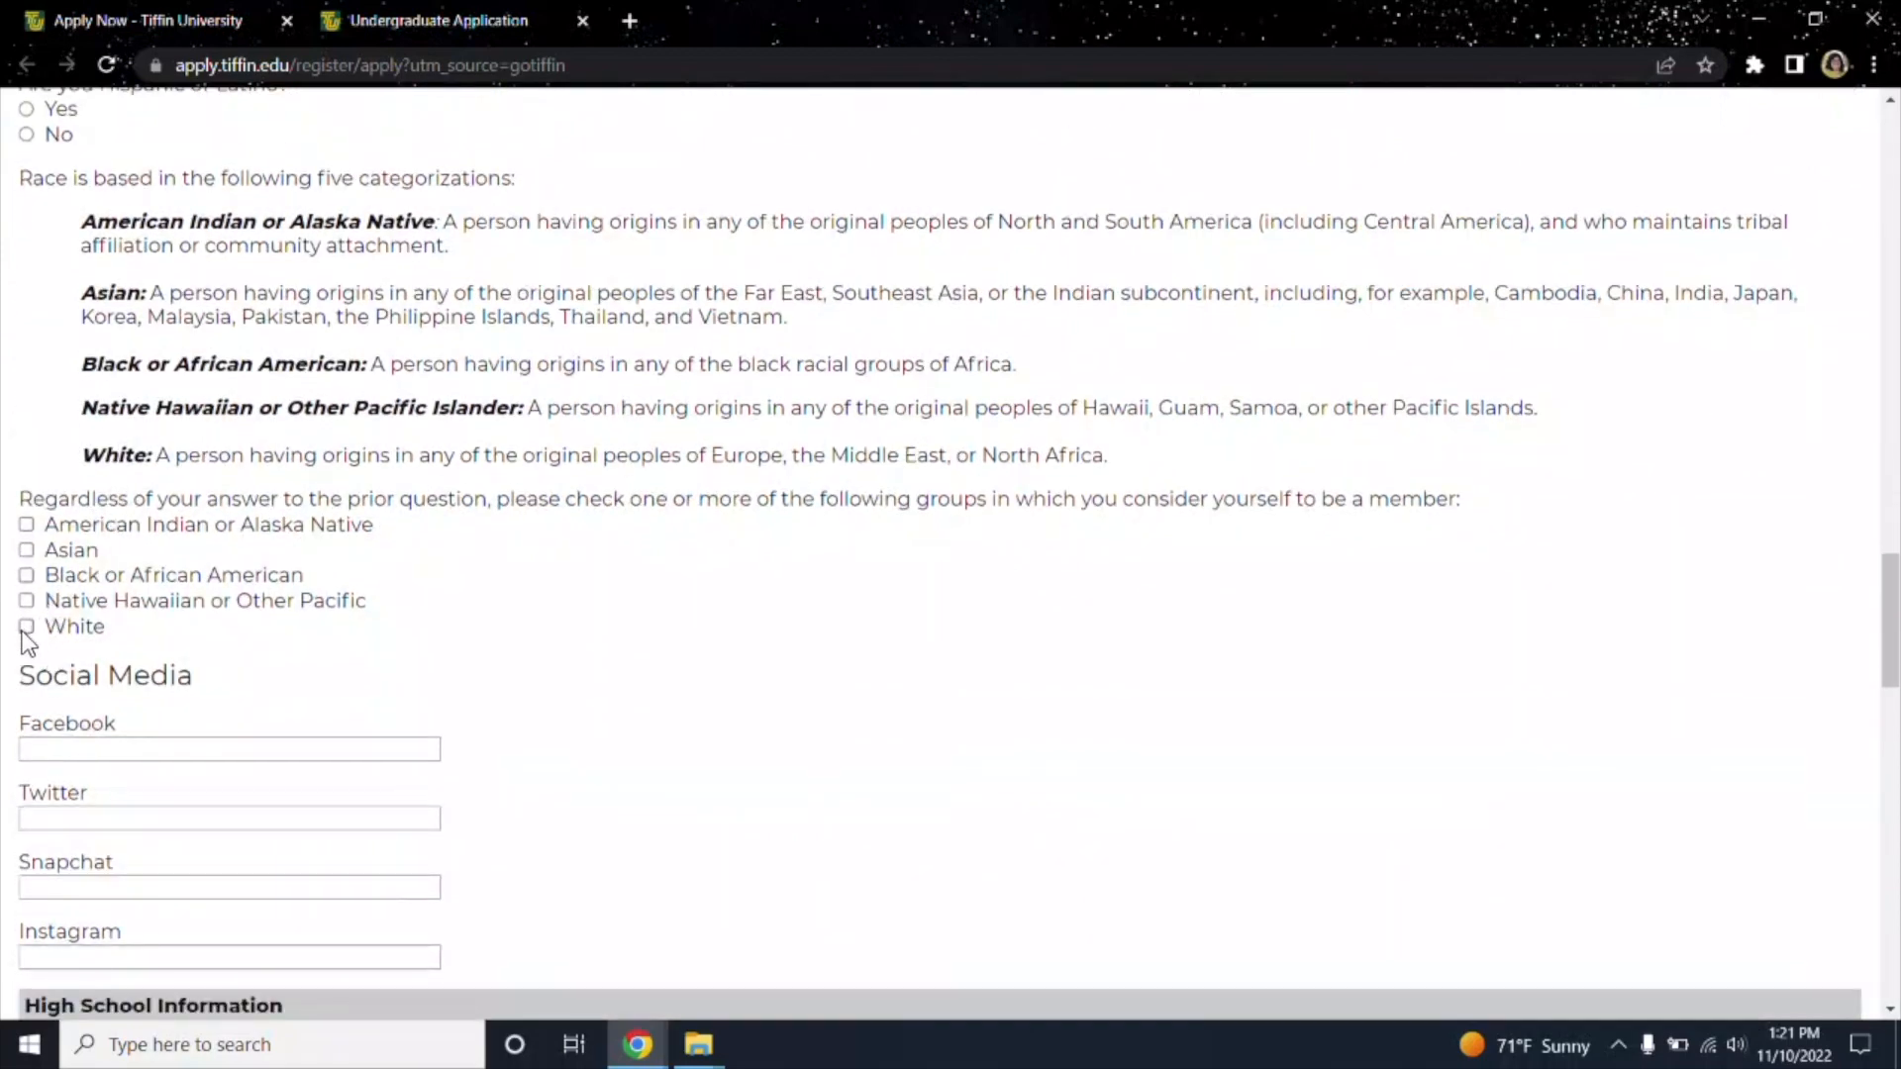
scroll(30, 638, "down", 3)
scroll(66, 700, "down", 3)
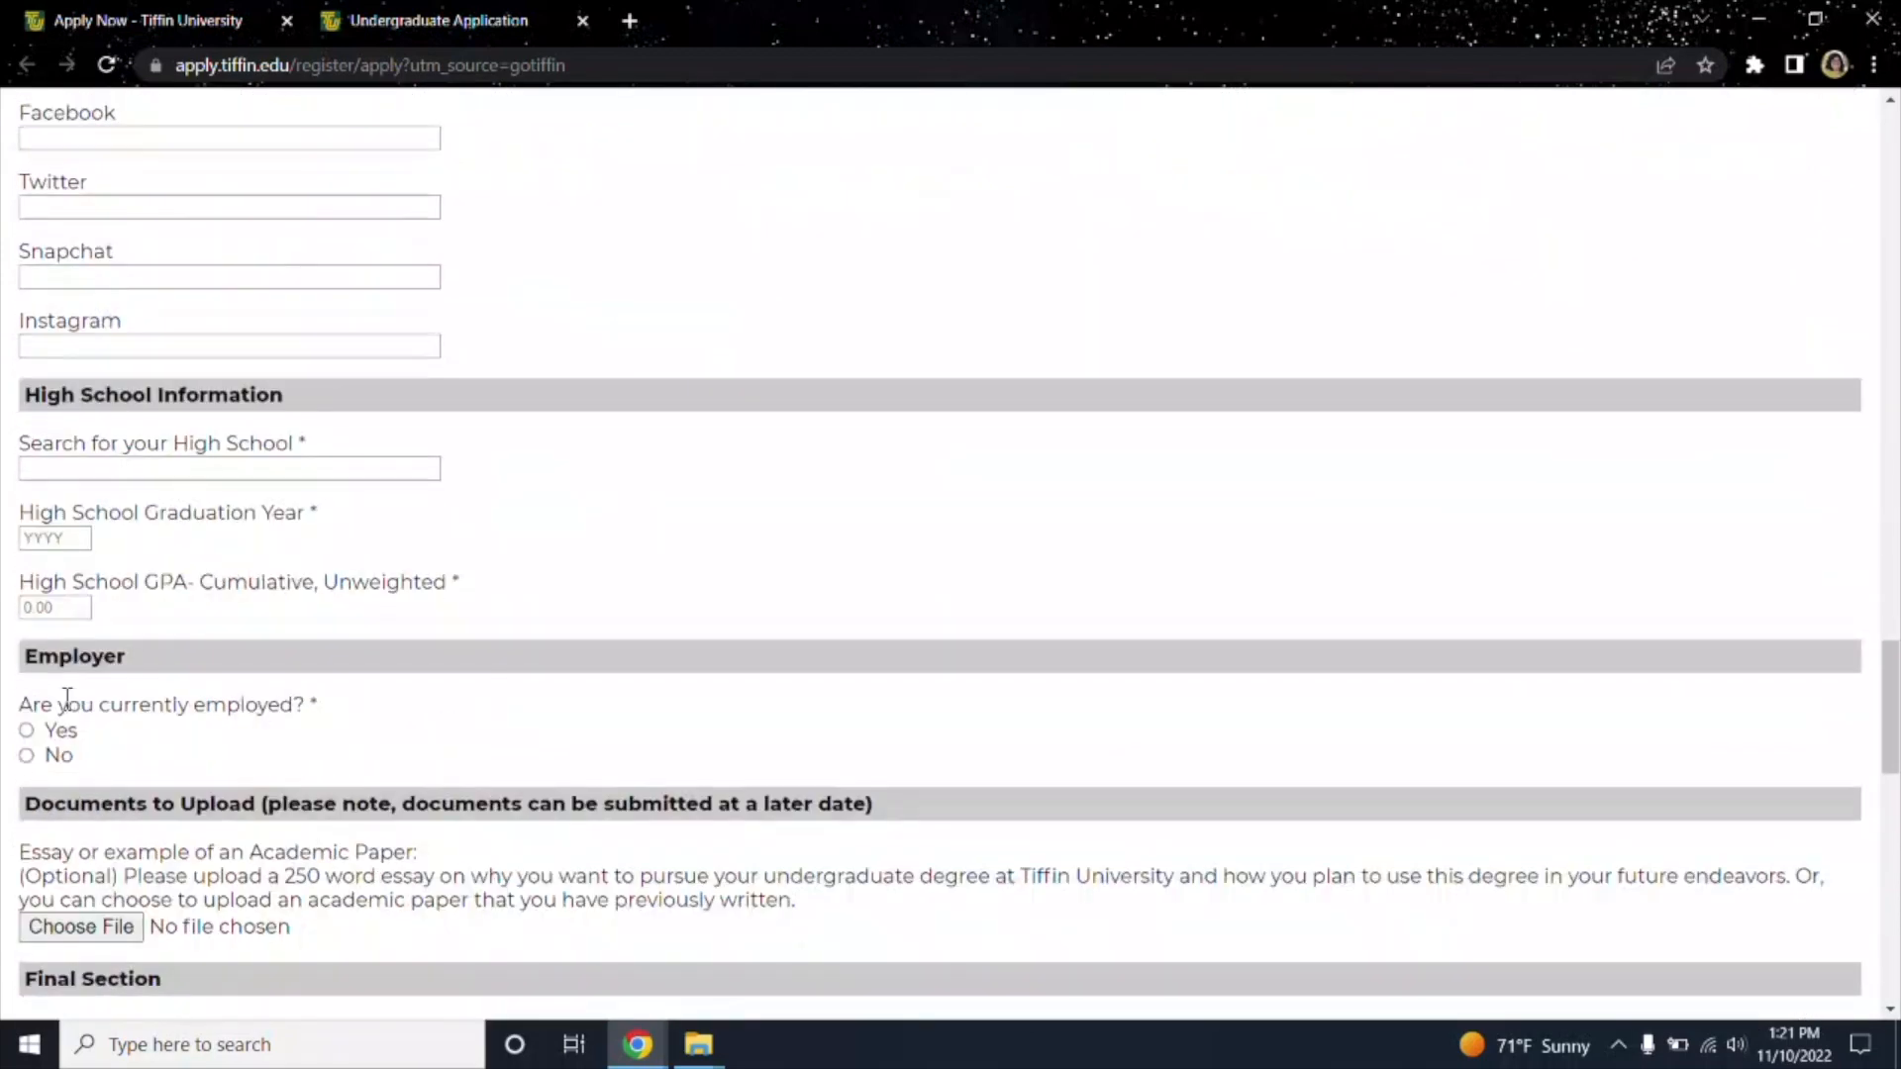
Enter a cumulative high school GPA of 2.8.
scroll(66, 700, "down", 1)
left_click(104, 385)
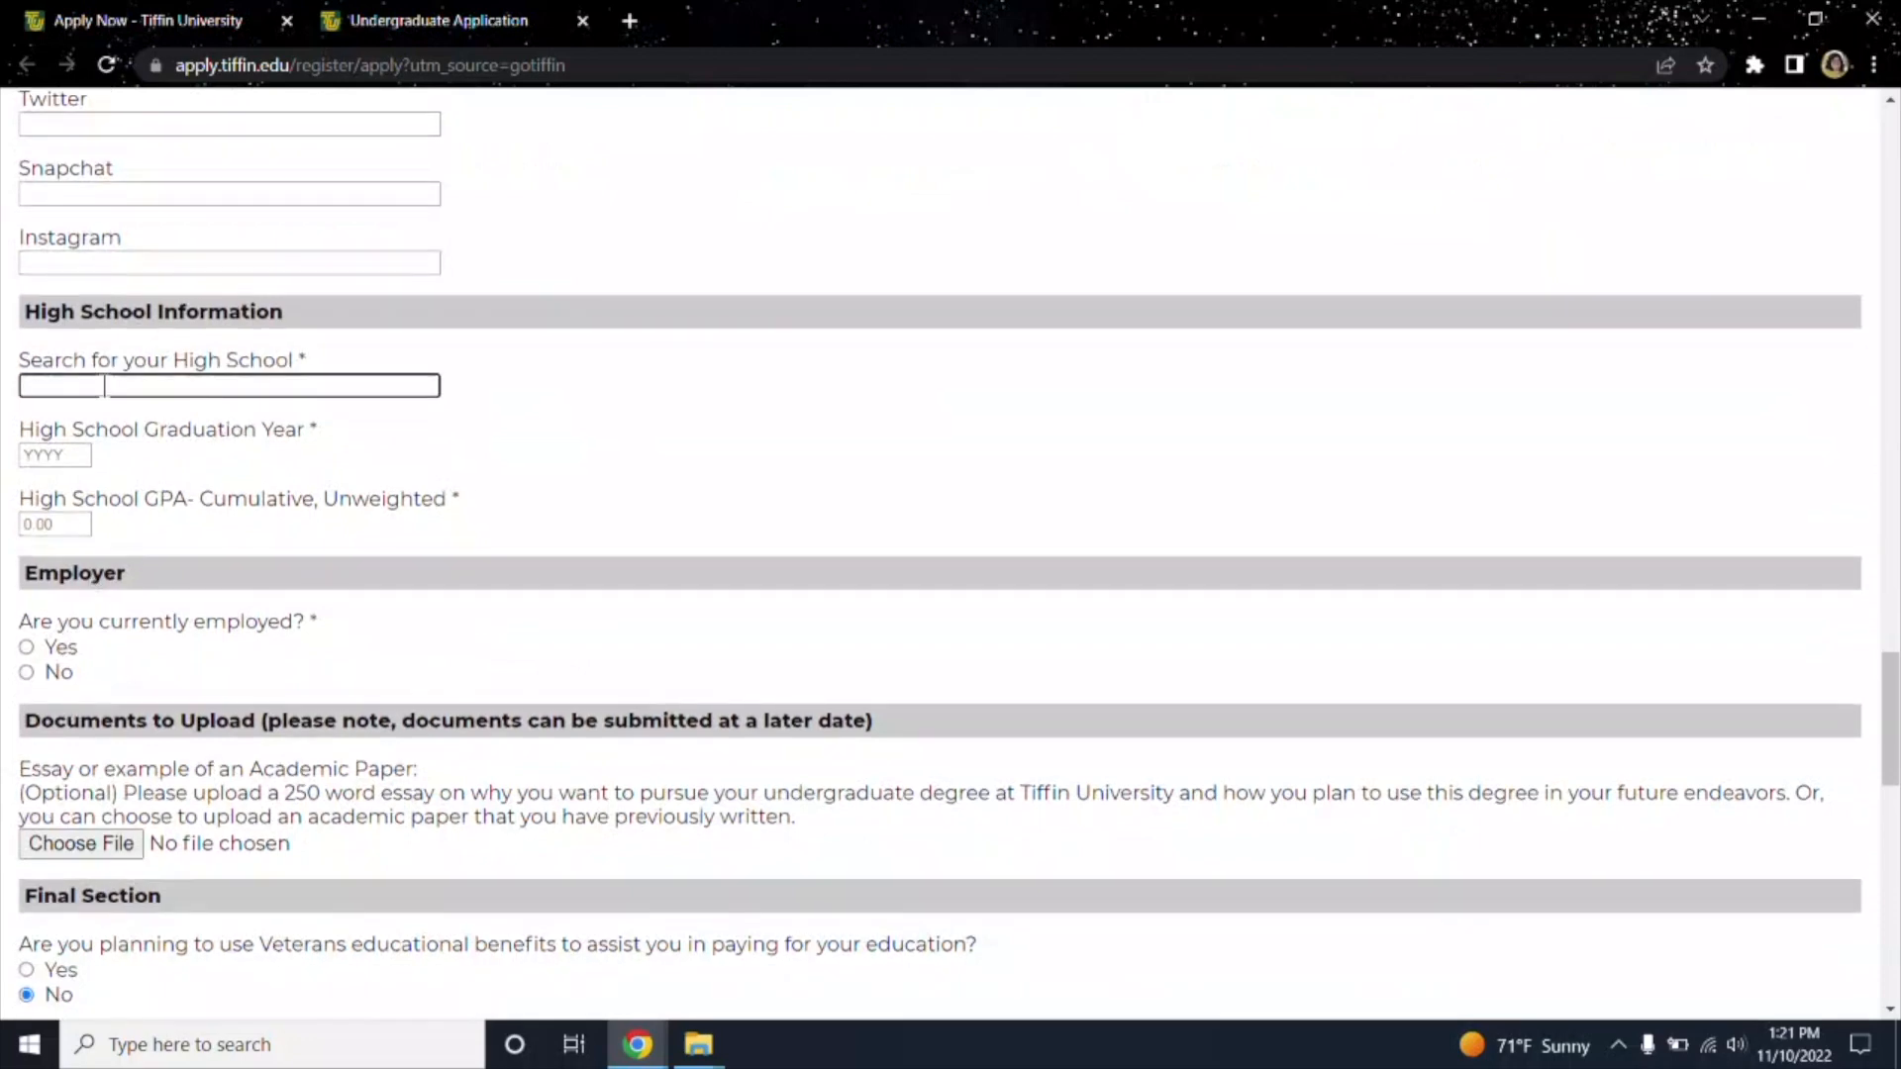
scroll(97, 382, "up", 15)
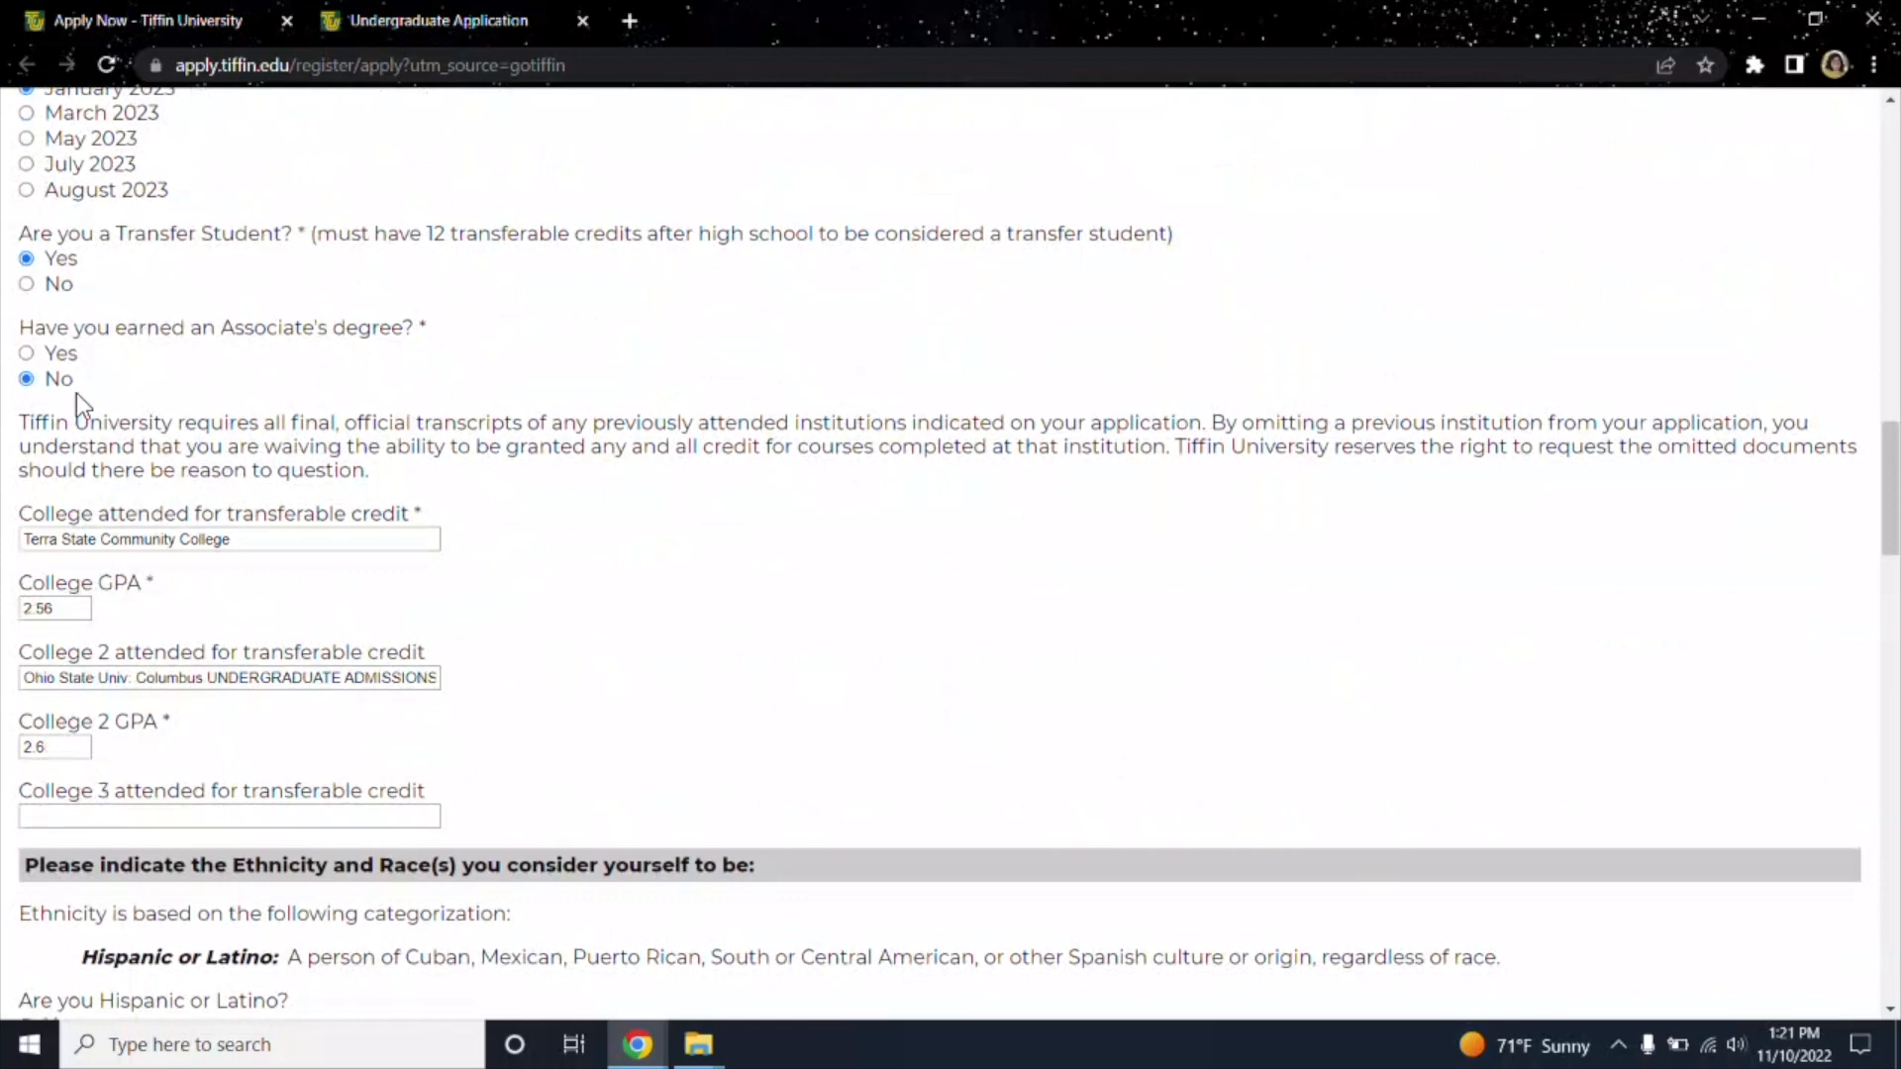
scroll(97, 400, "down", 14)
scroll(178, 691, "down", 2)
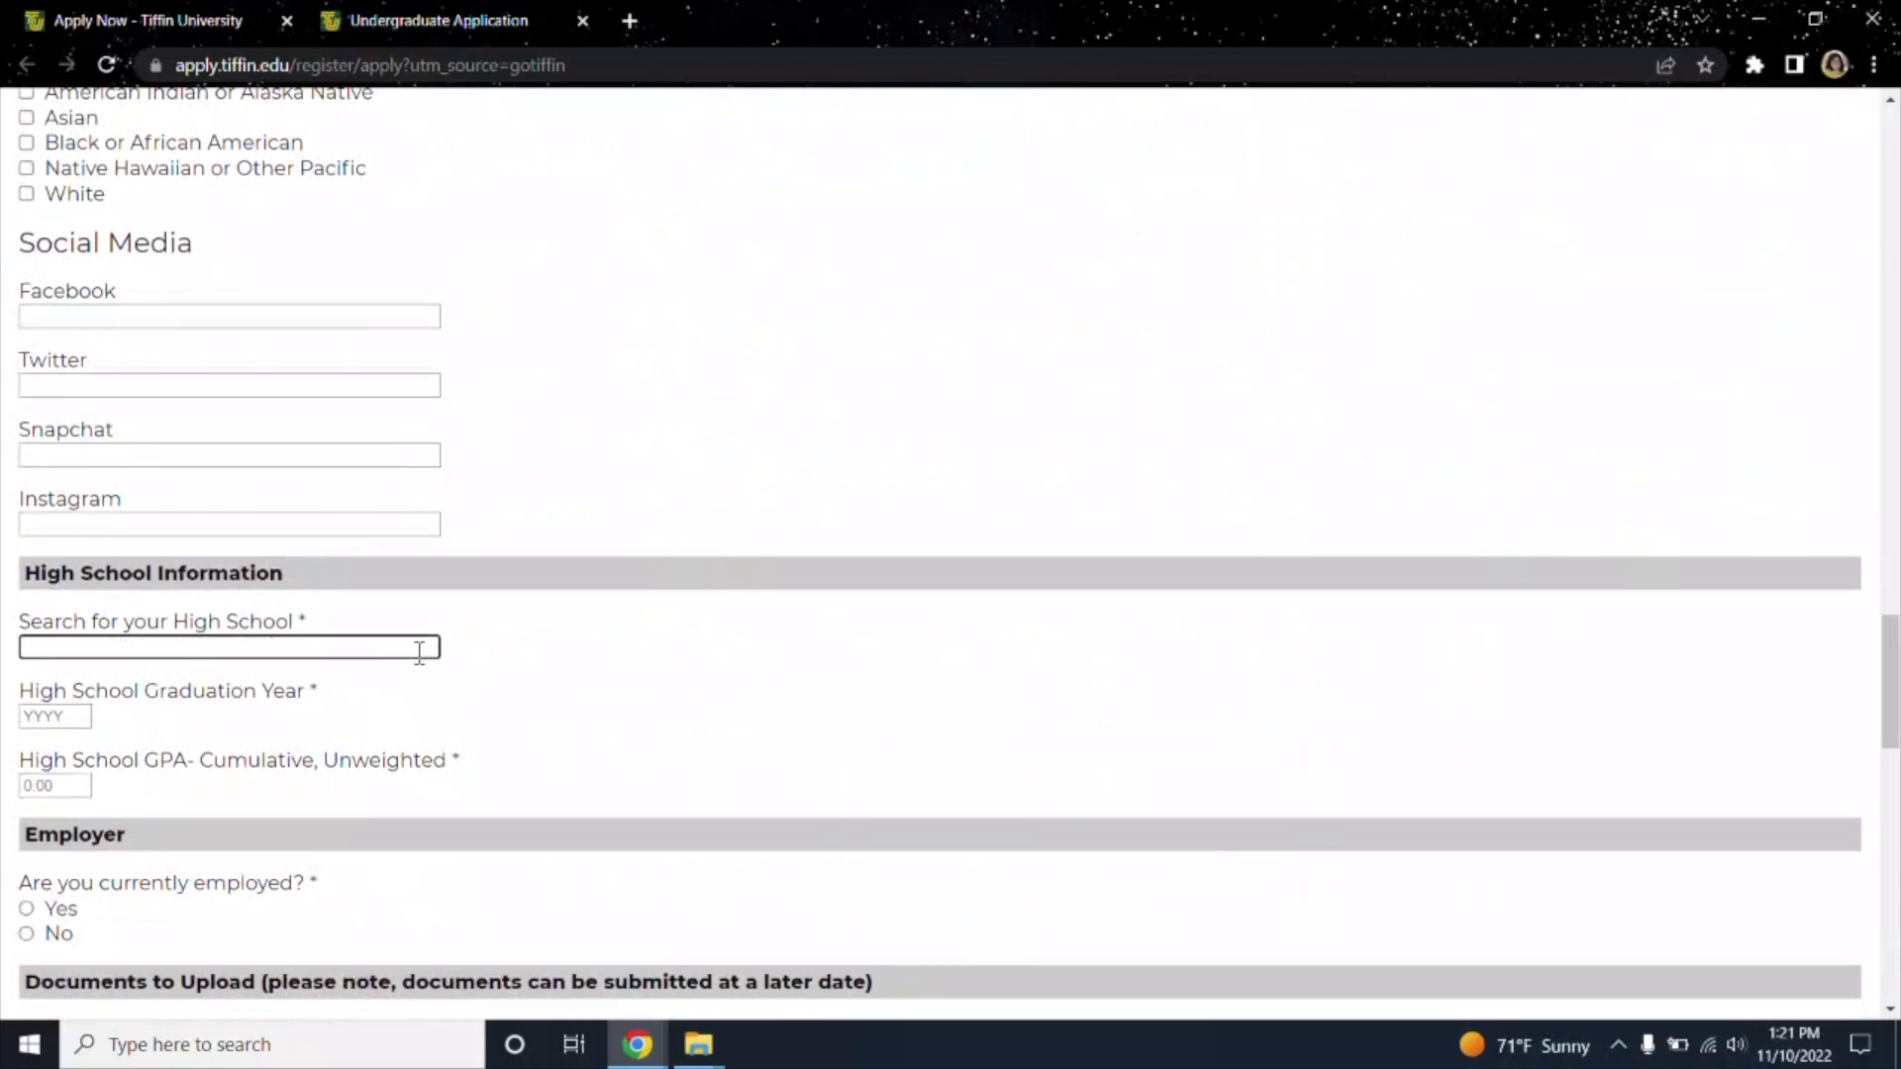
scroll(420, 653, "down", 1)
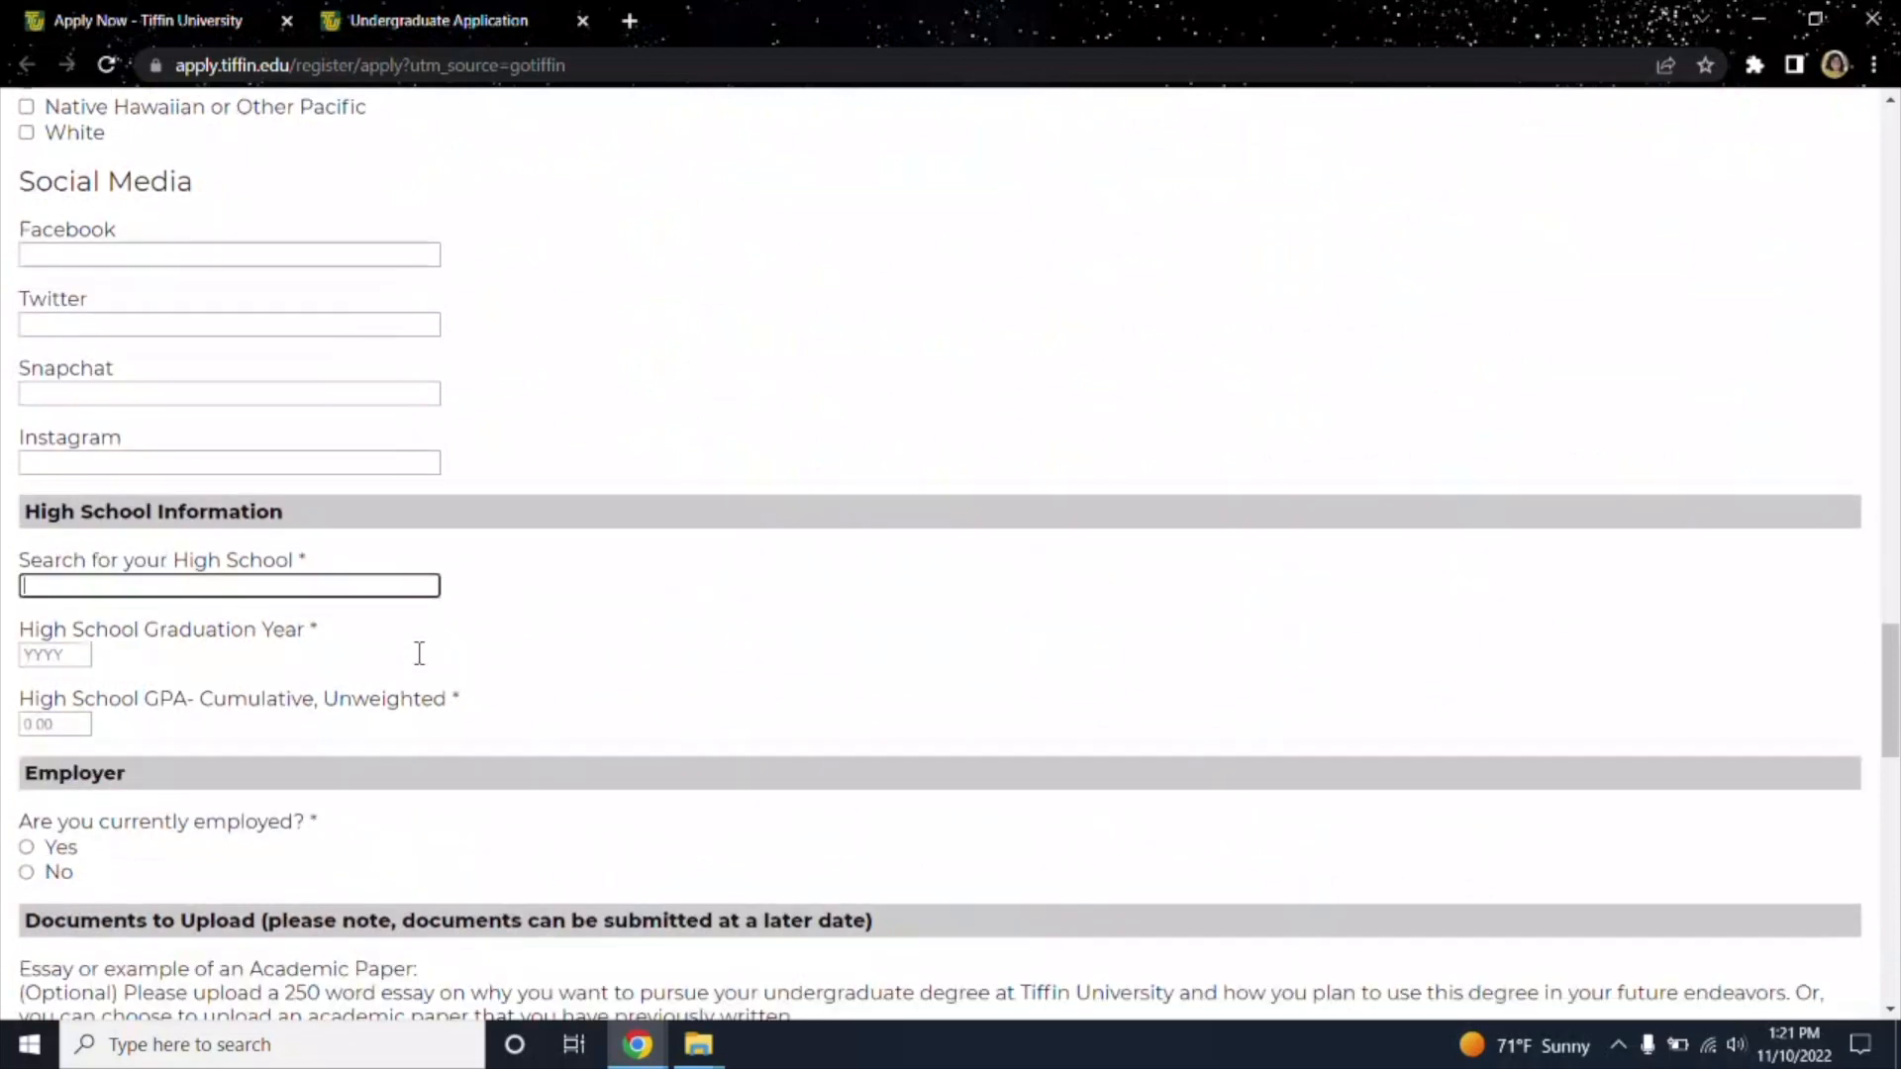
left_click(83, 649)
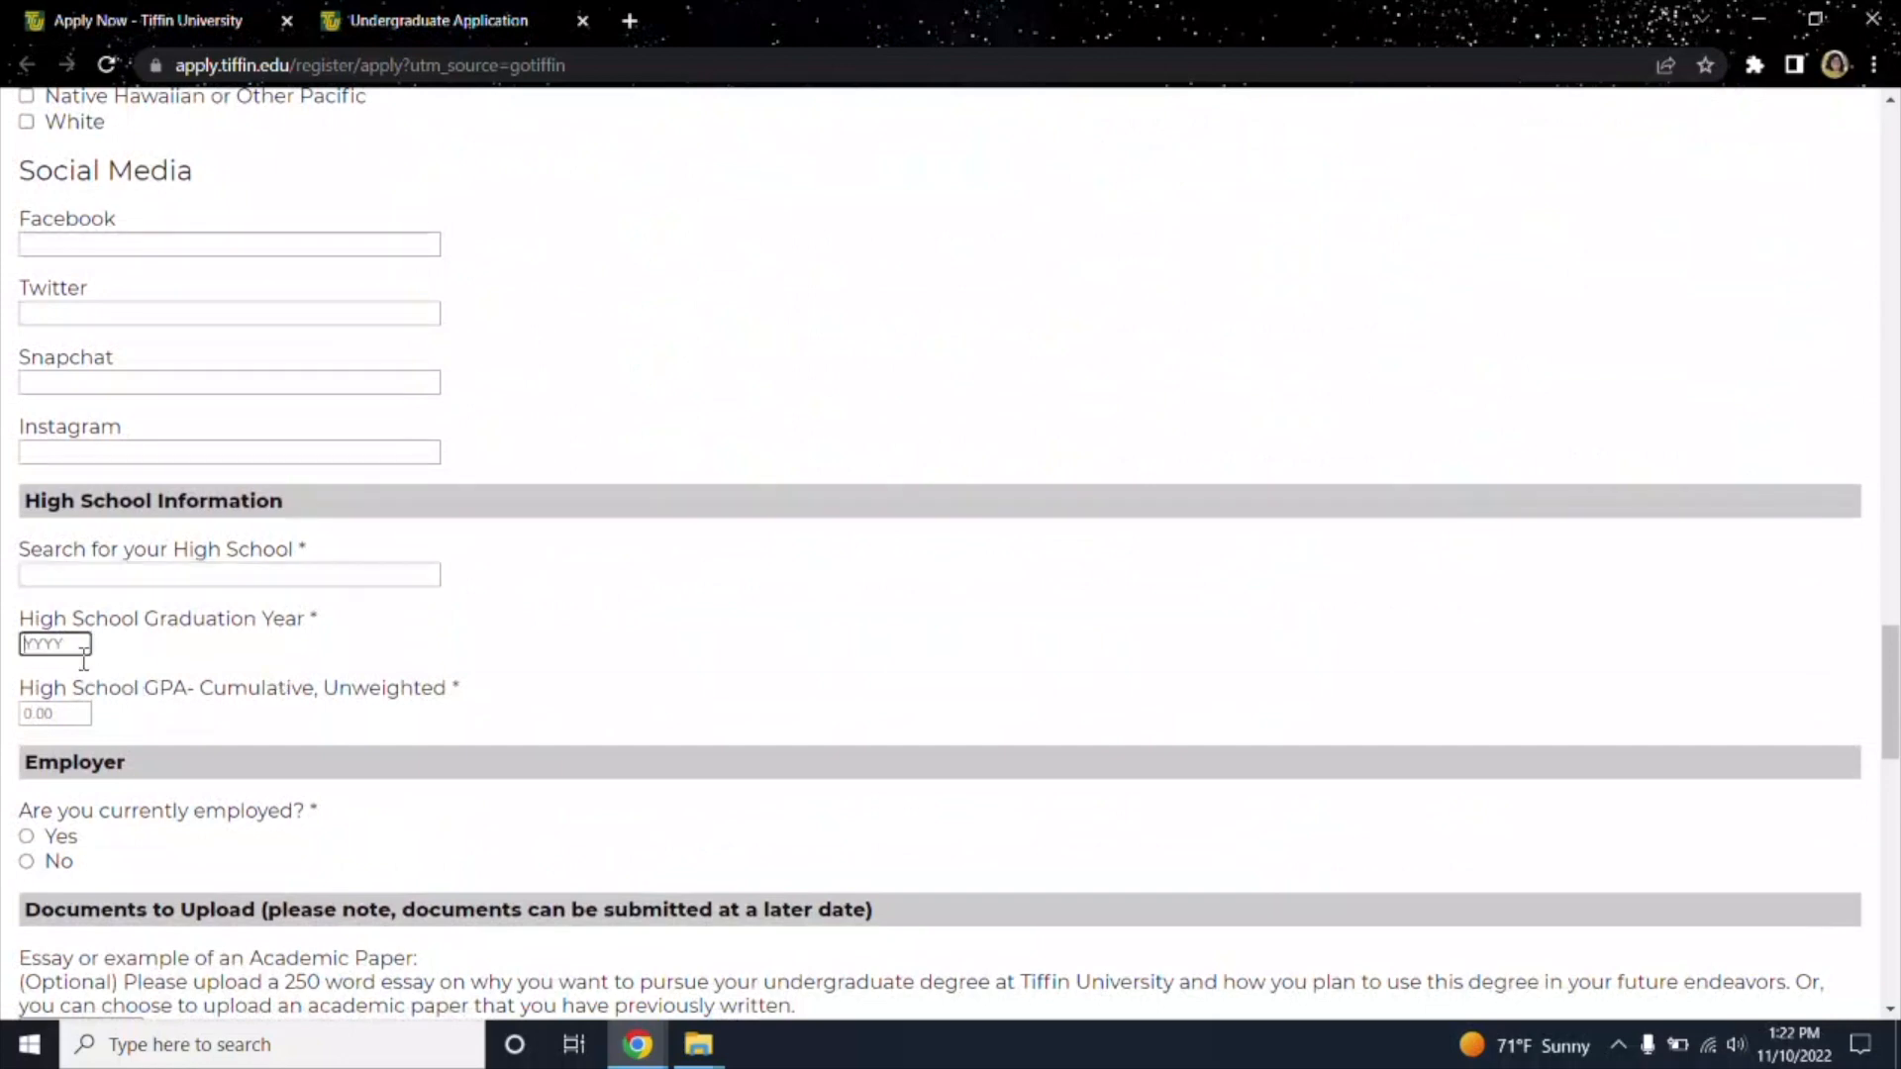
scroll(84, 661, "down", 1)
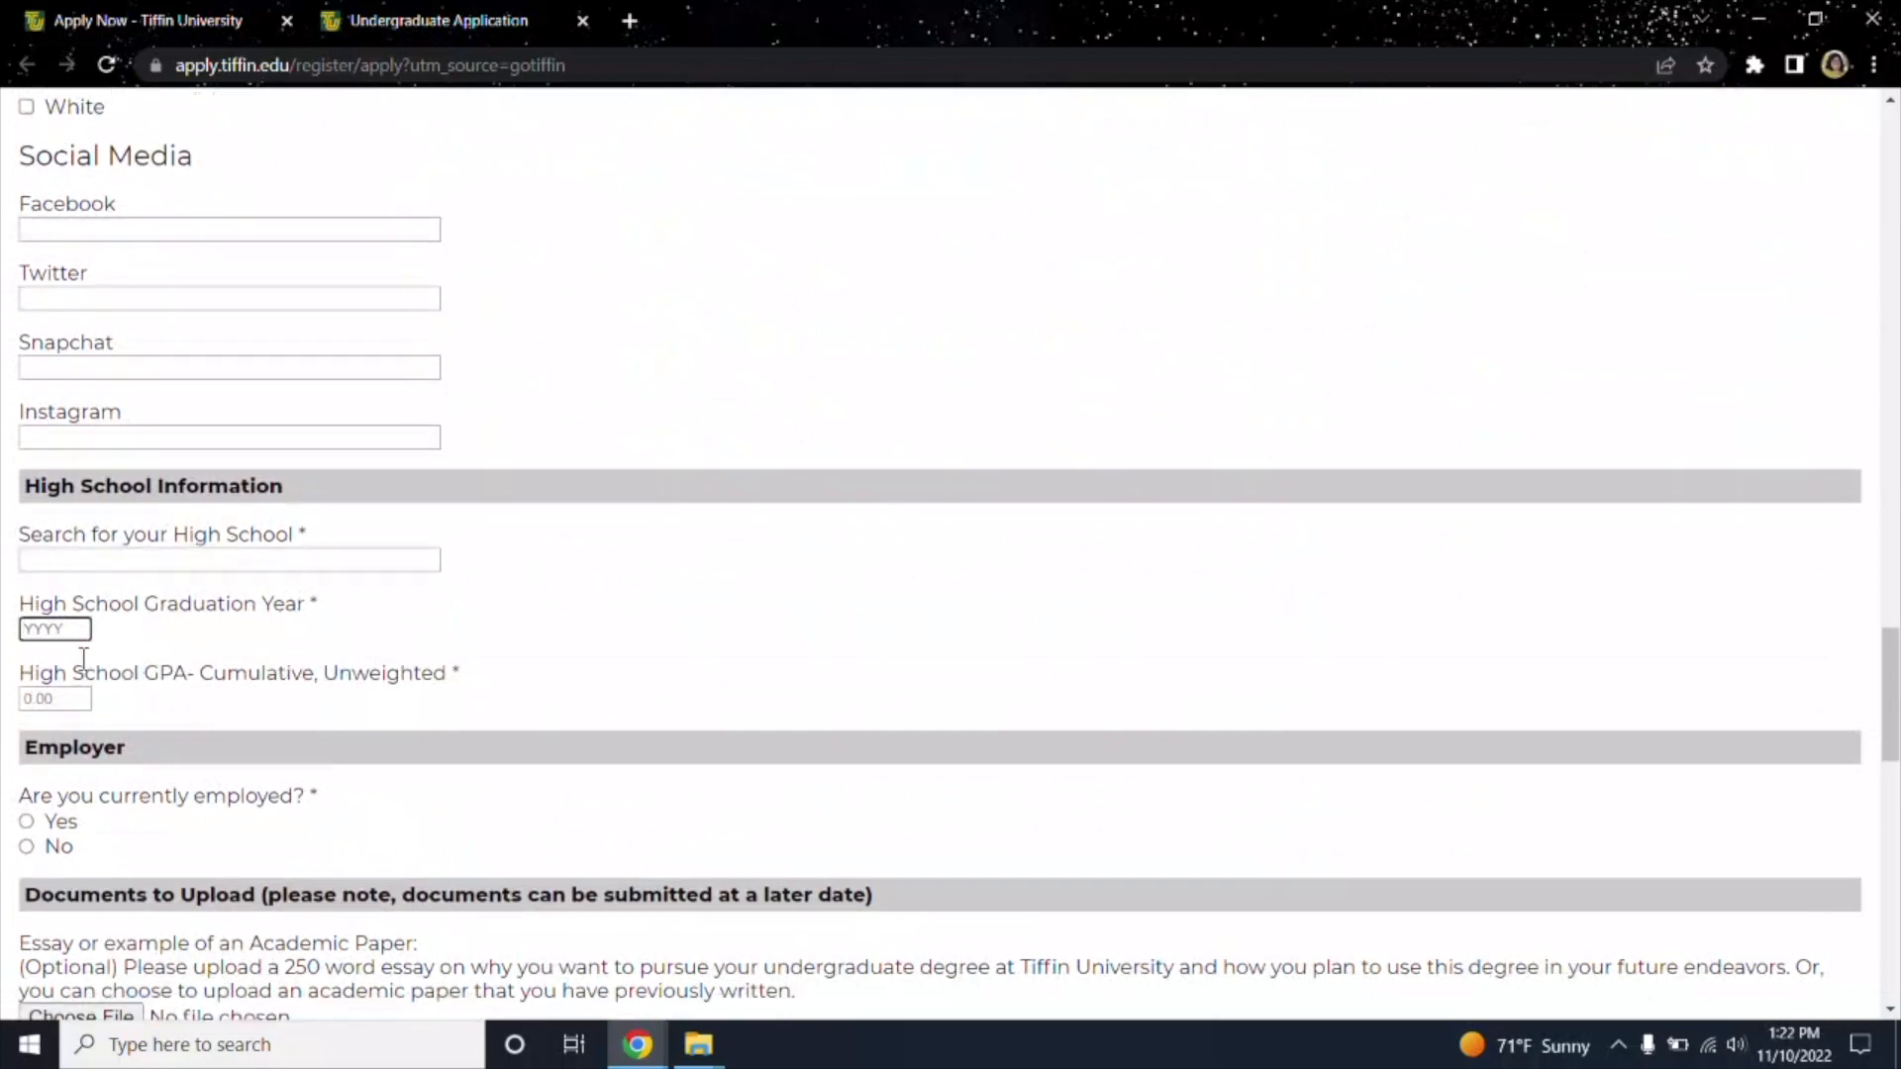
left_click(62, 703)
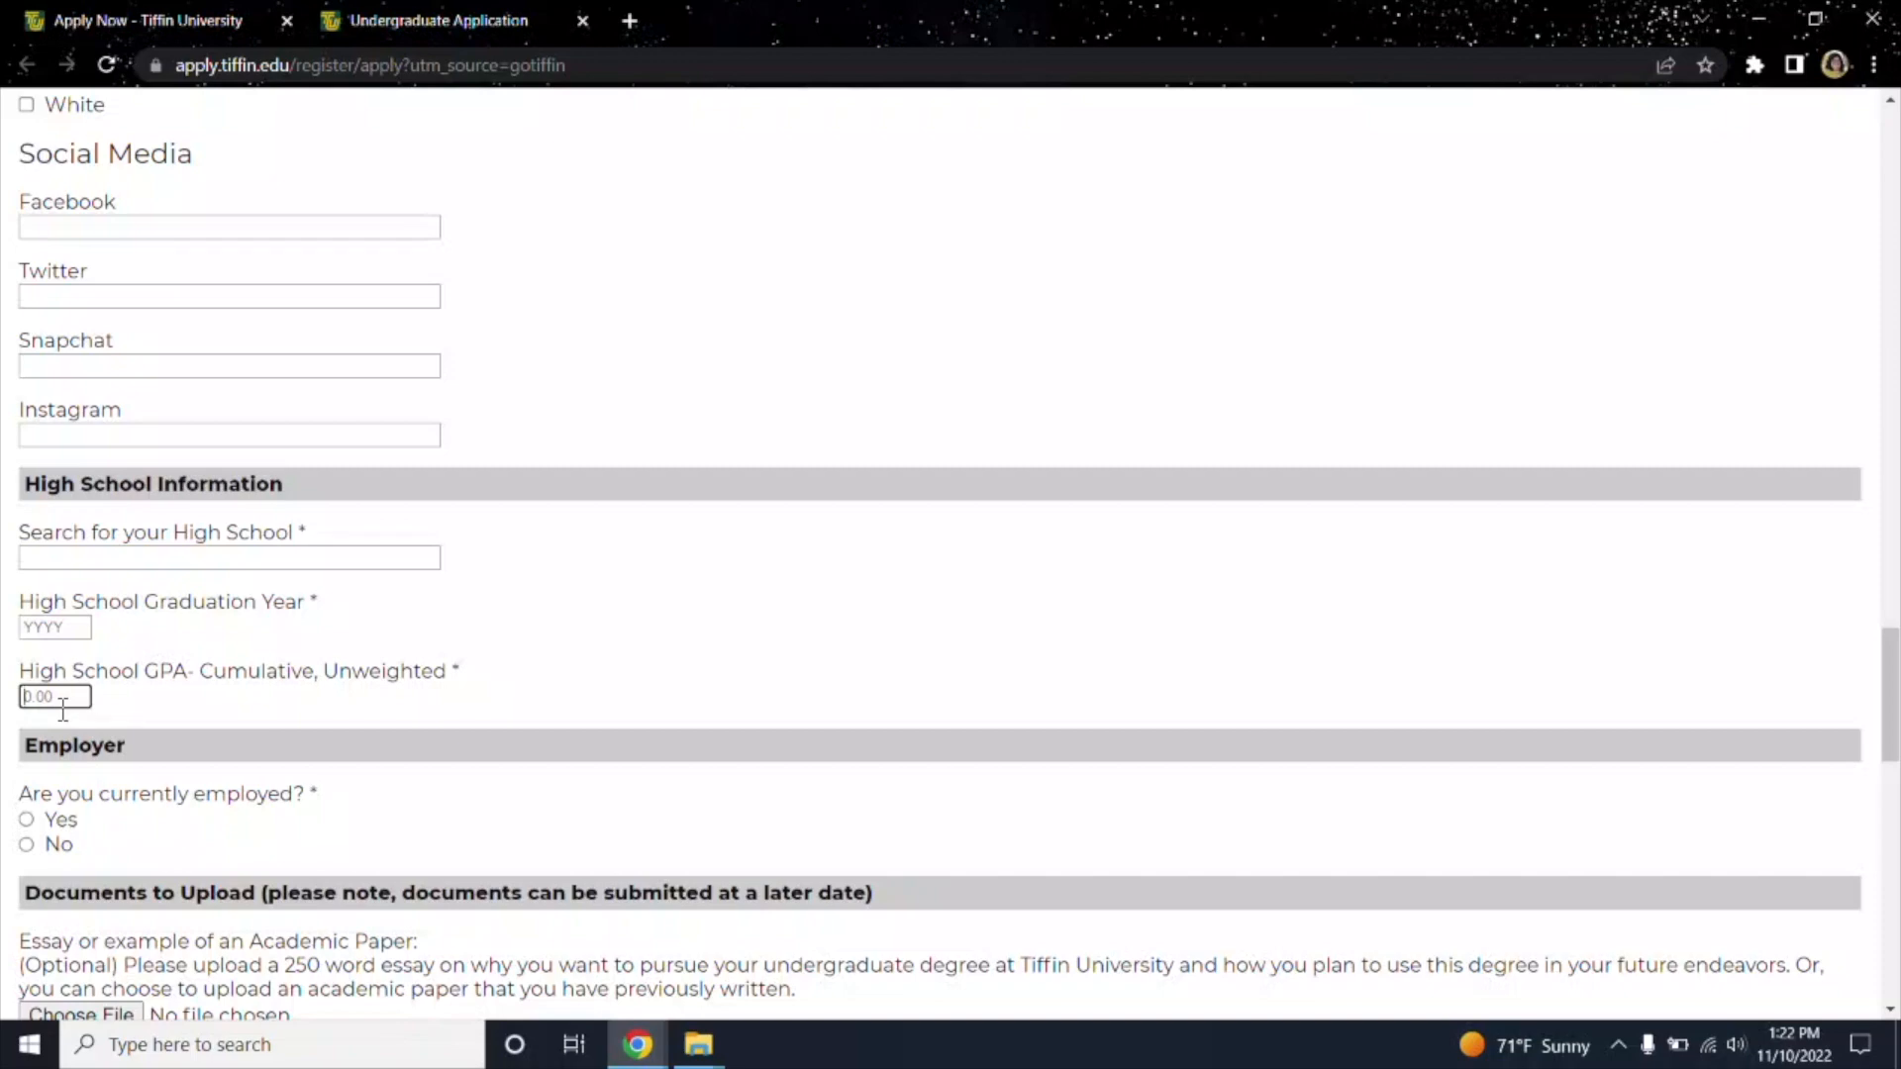
type("2.8")
Answer Yes to being currently employed, revealing the Most Recent Employer field.
scroll(63, 705, "down", 2)
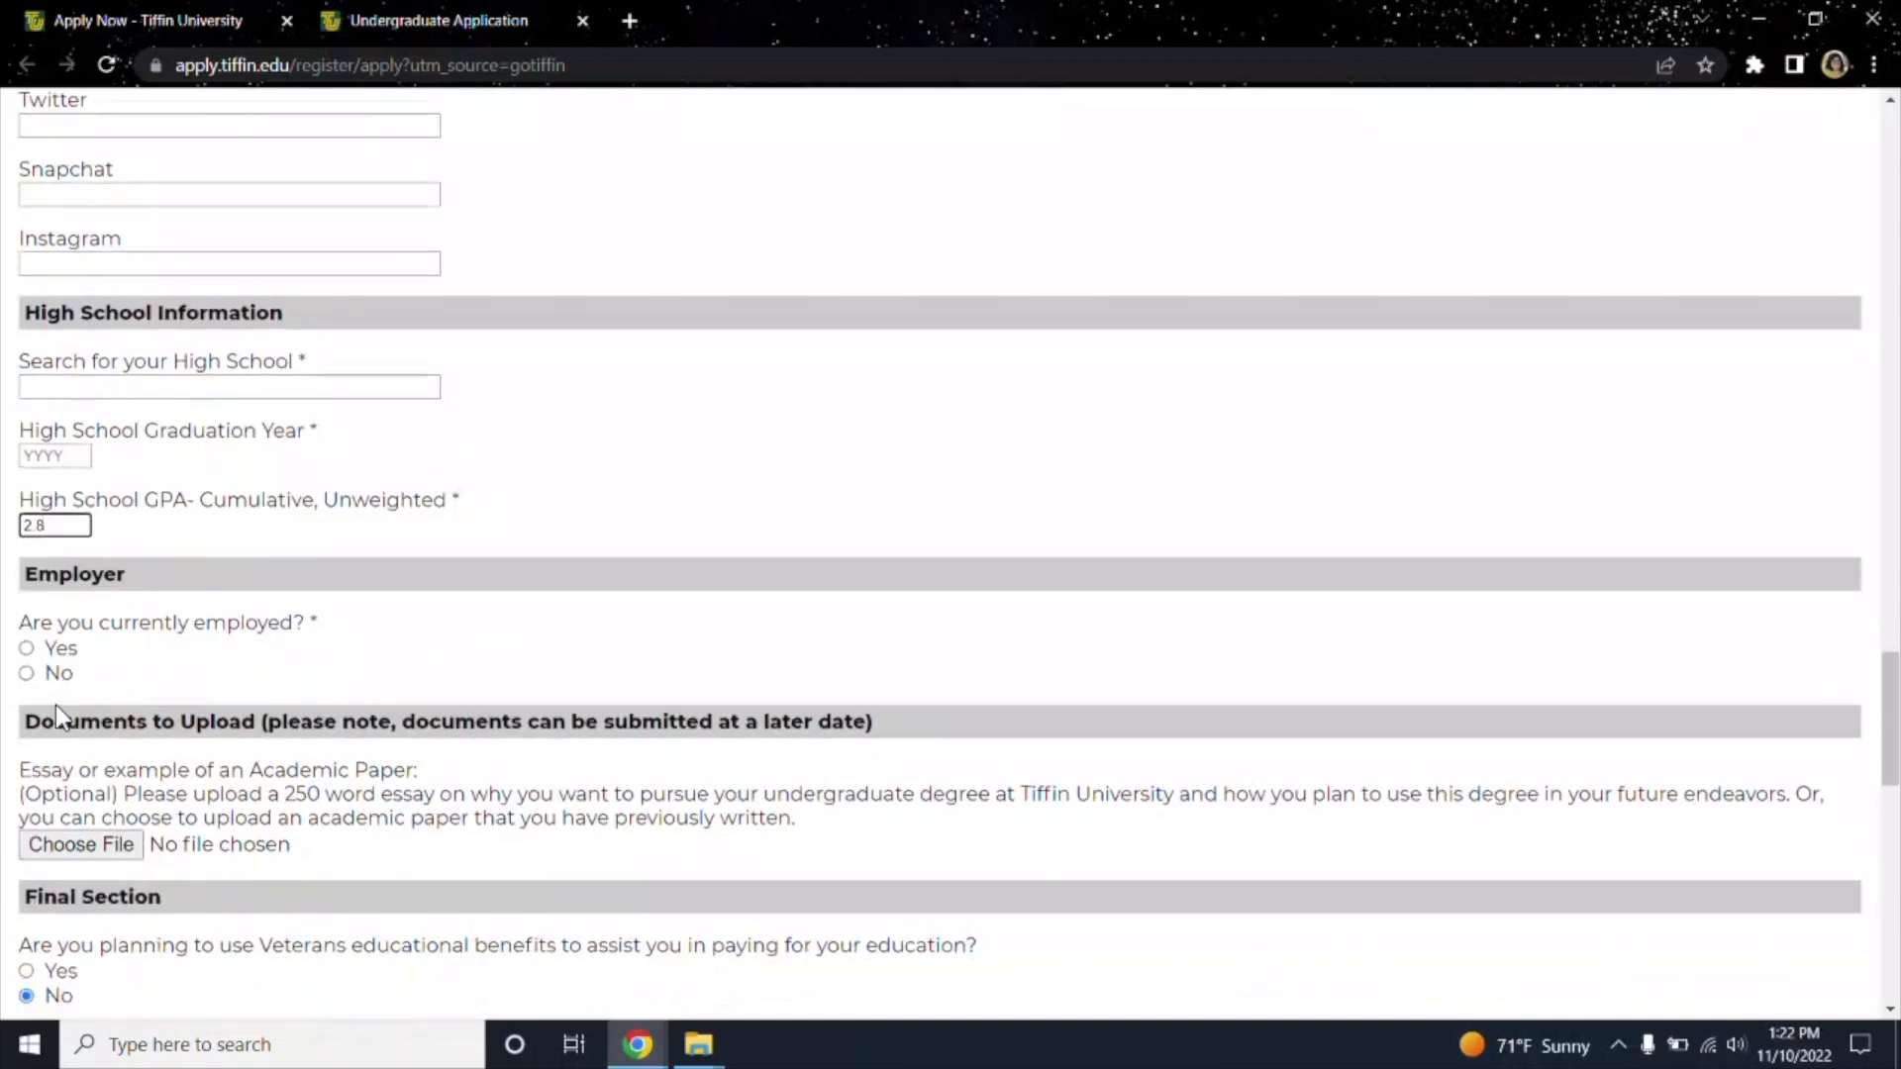
left_click(27, 650)
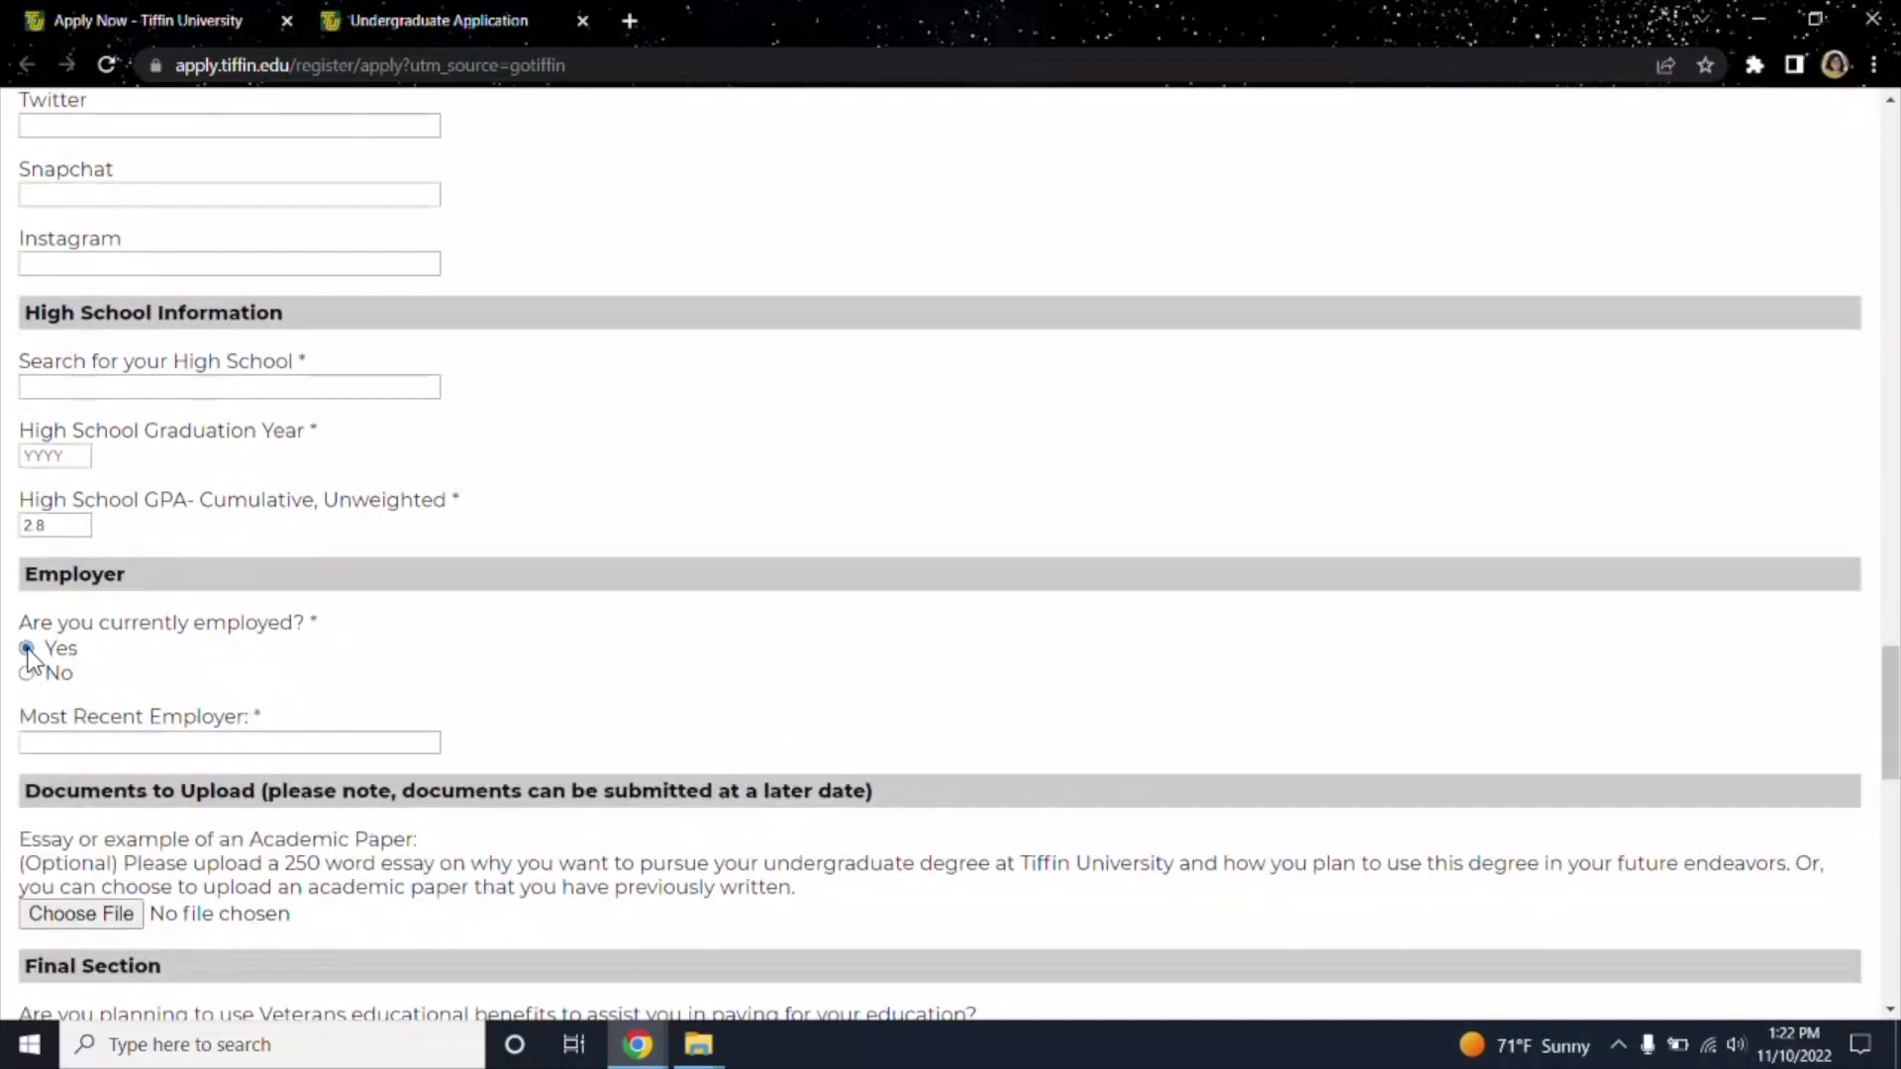
left_click(175, 744)
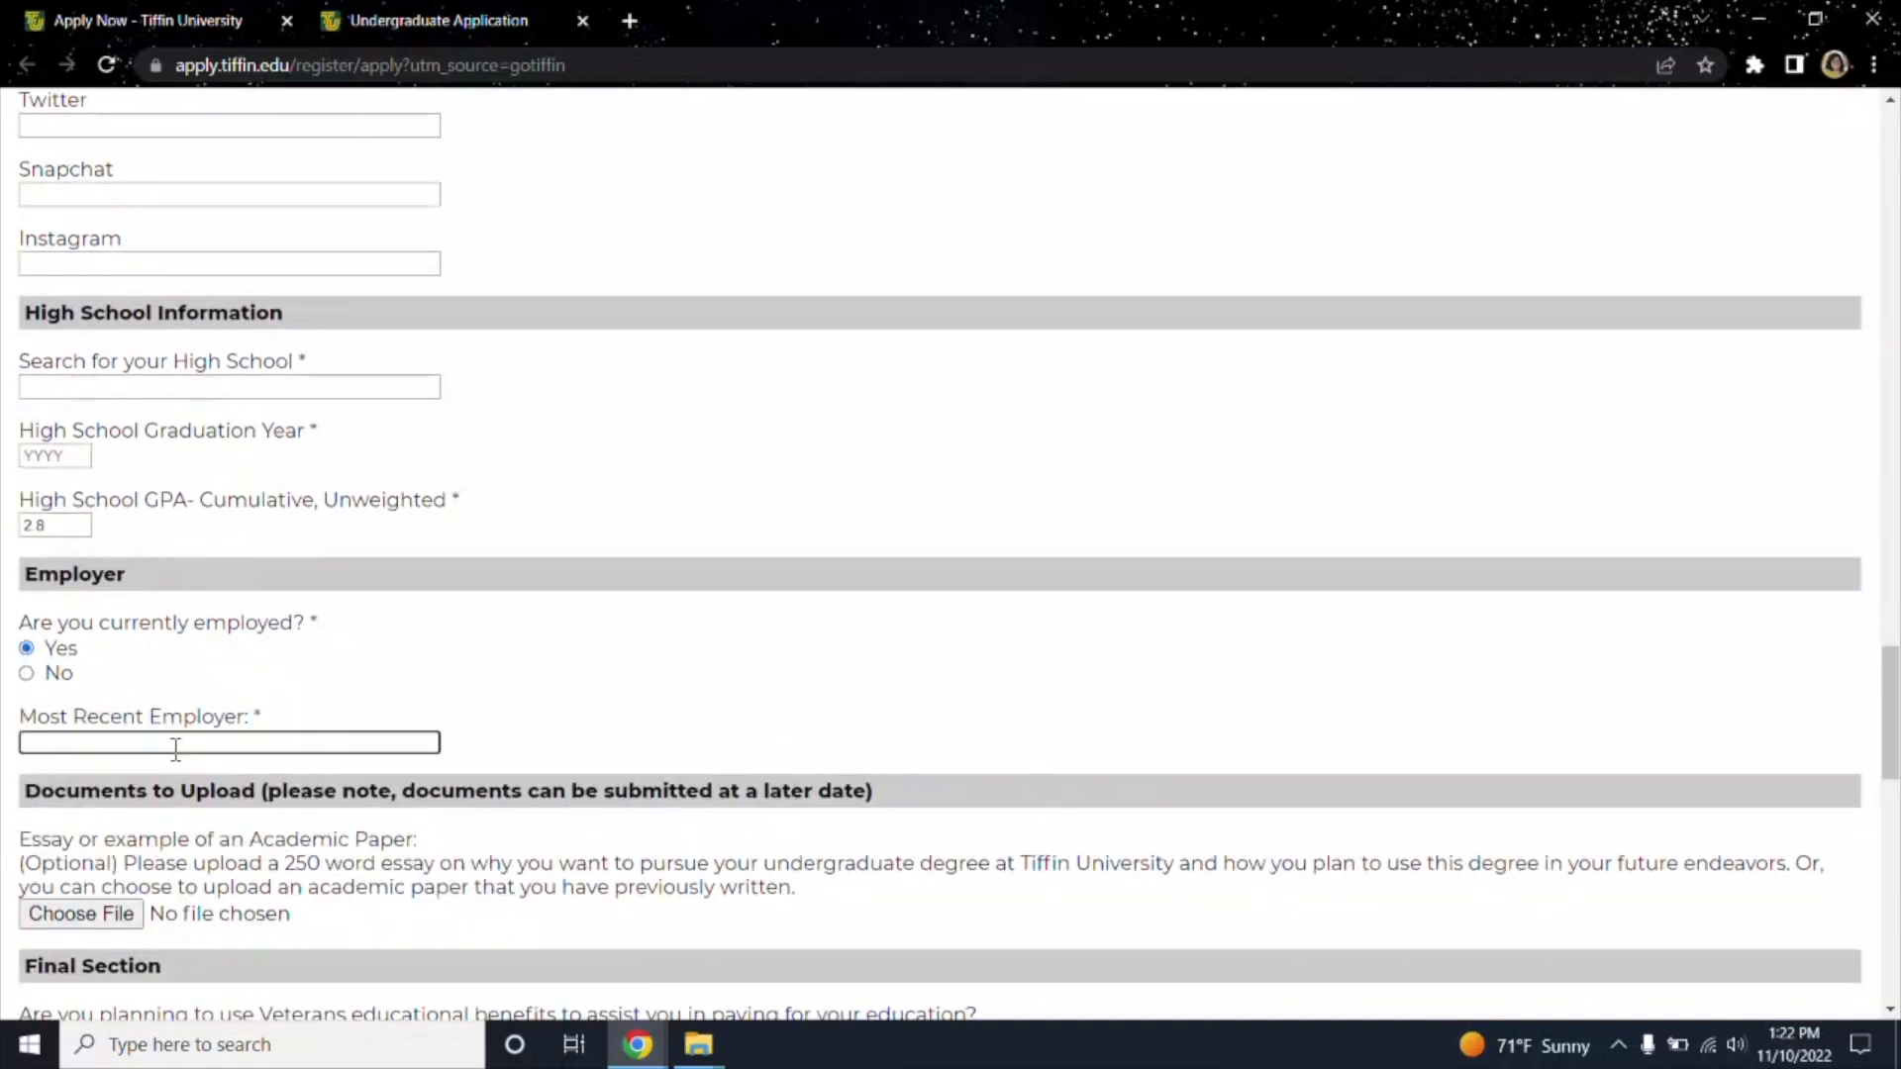
In the Final Section, mark No for prior suspension or dismissal and No for felony conviction.
scroll(175, 750, "down", 3)
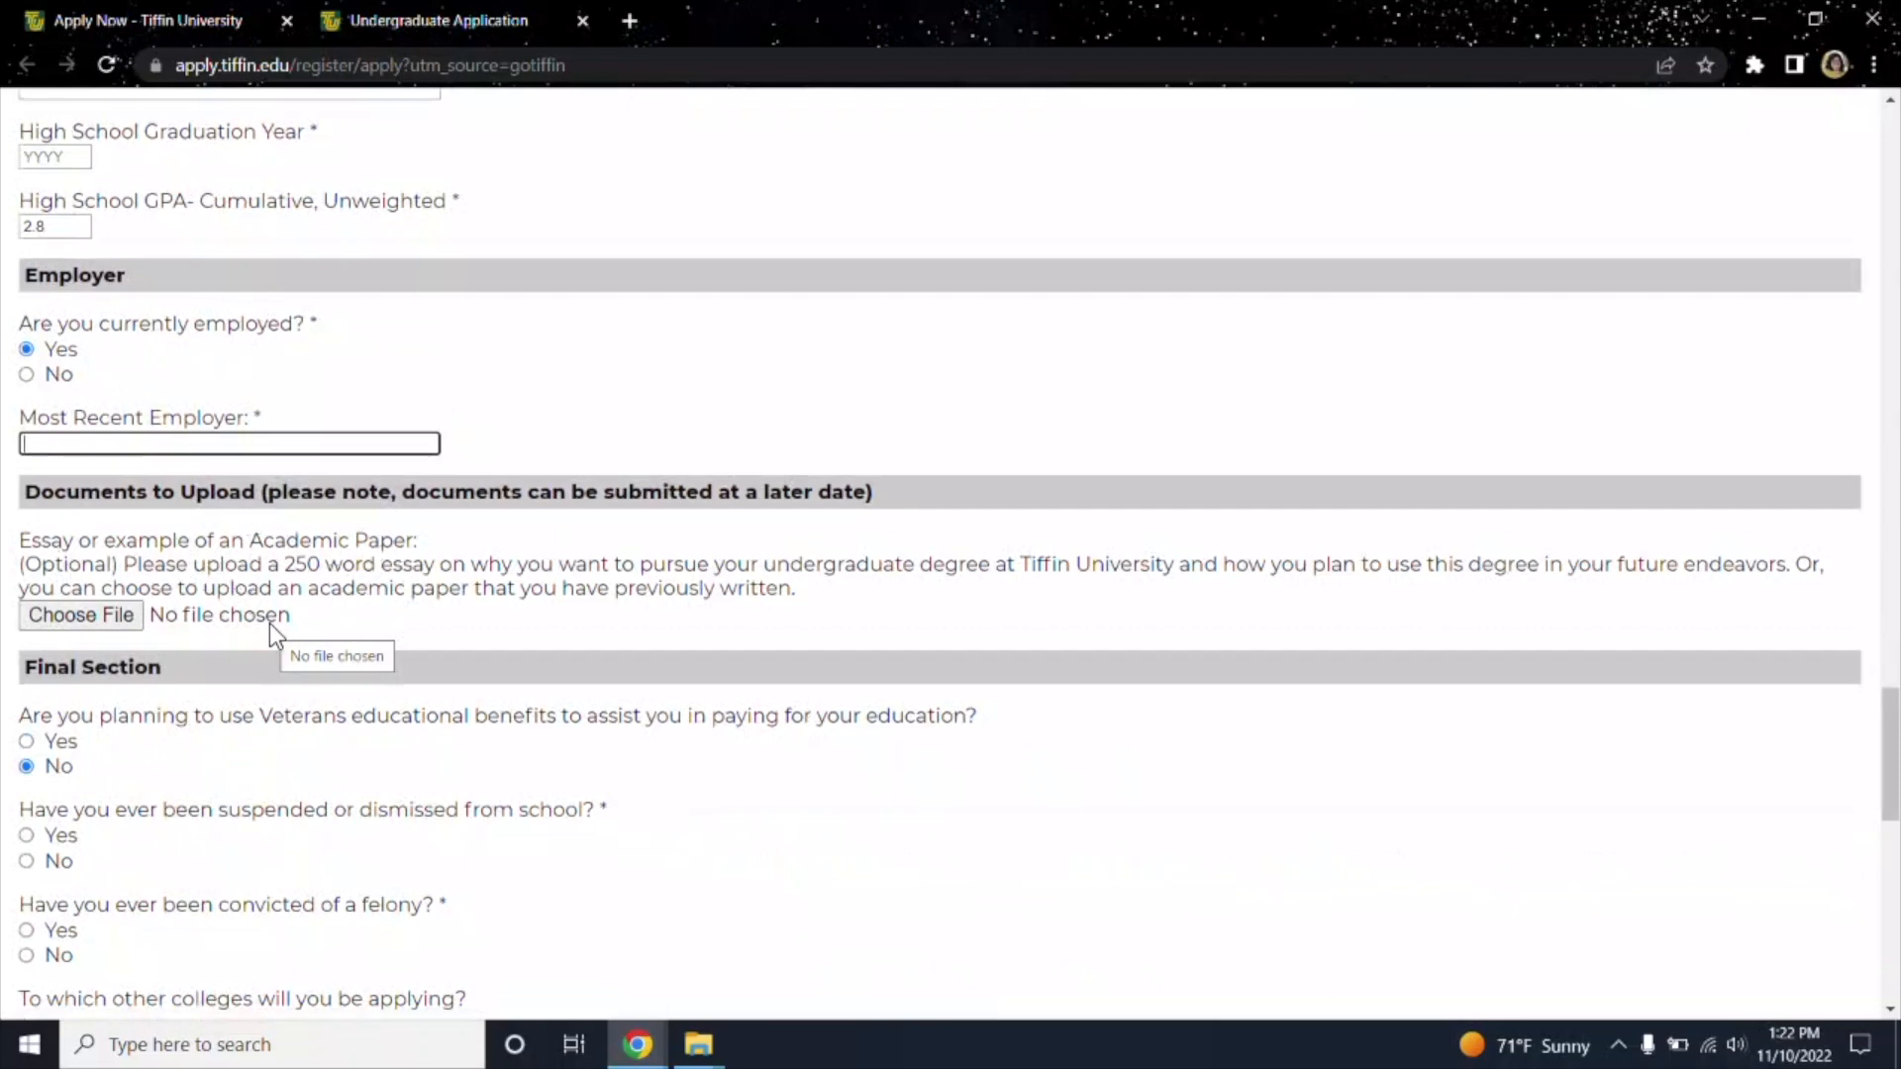
scroll(269, 614, "down", 1)
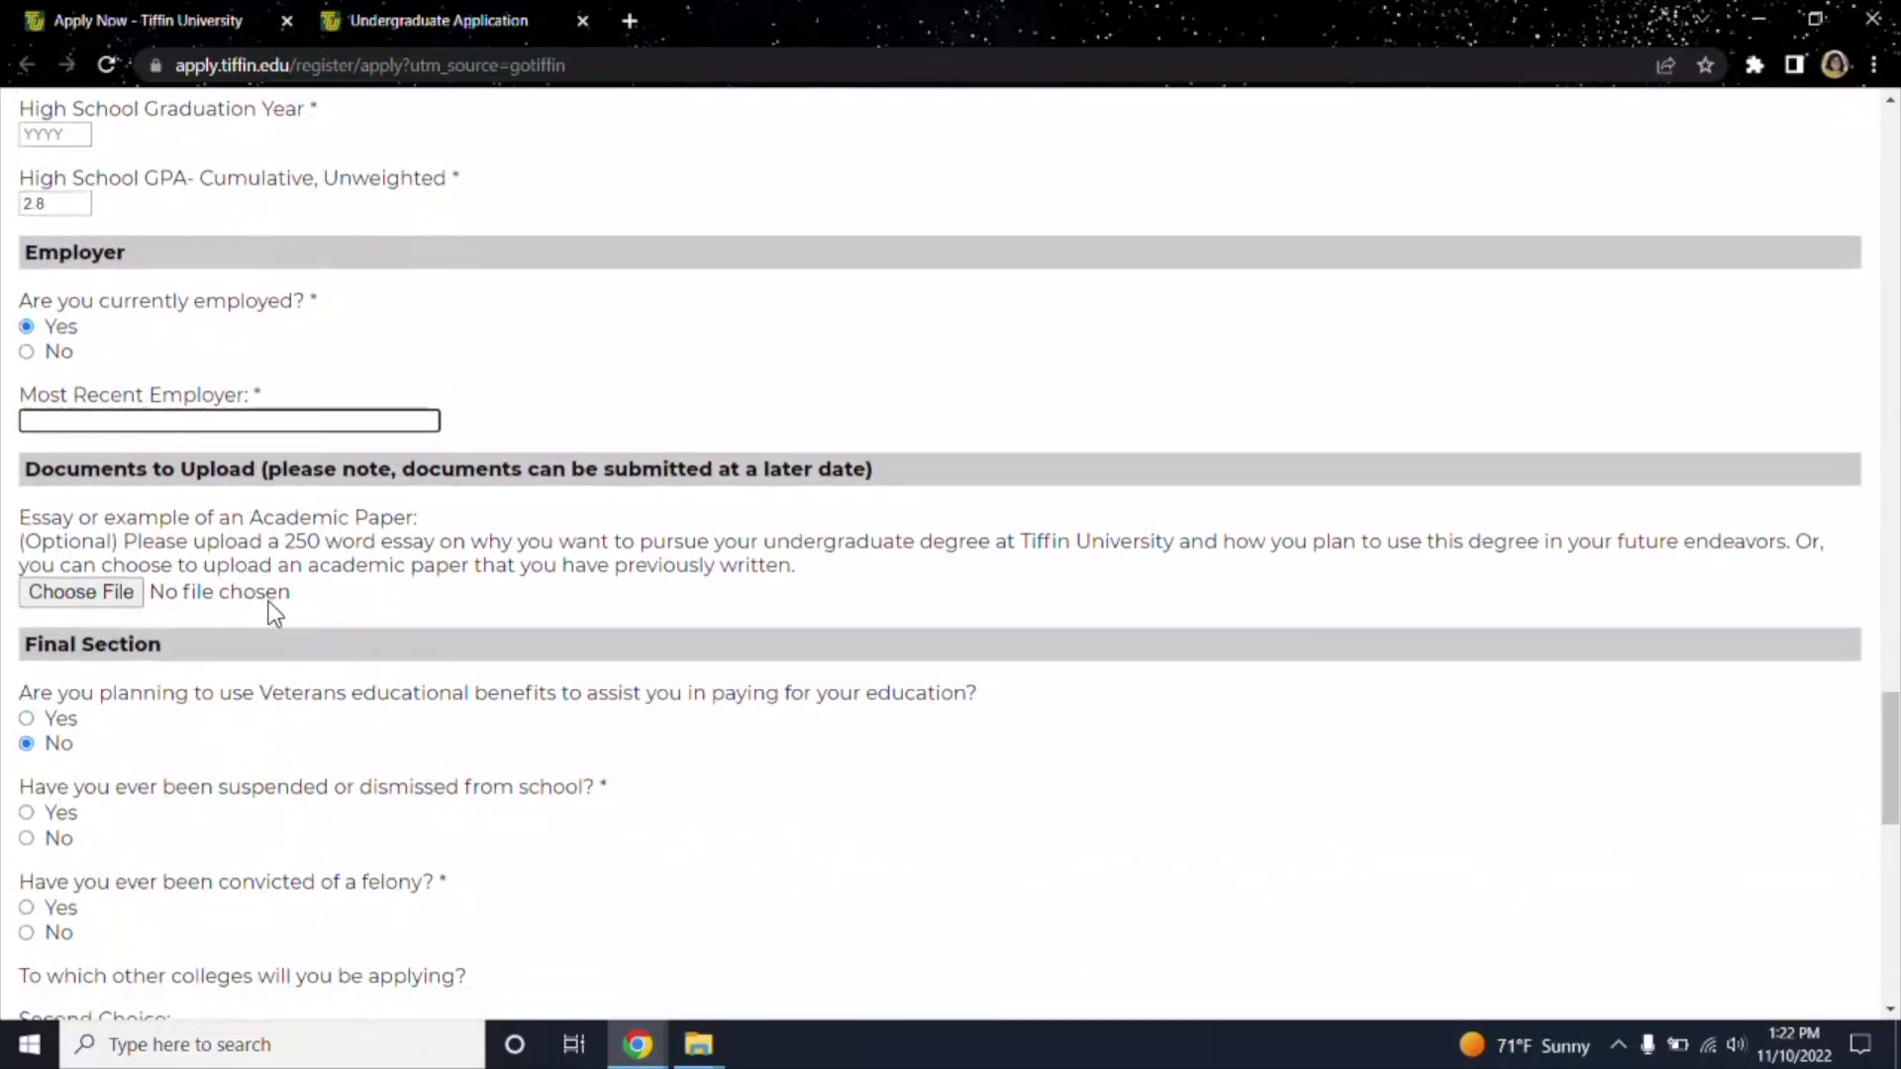
scroll(269, 603, "down", 3)
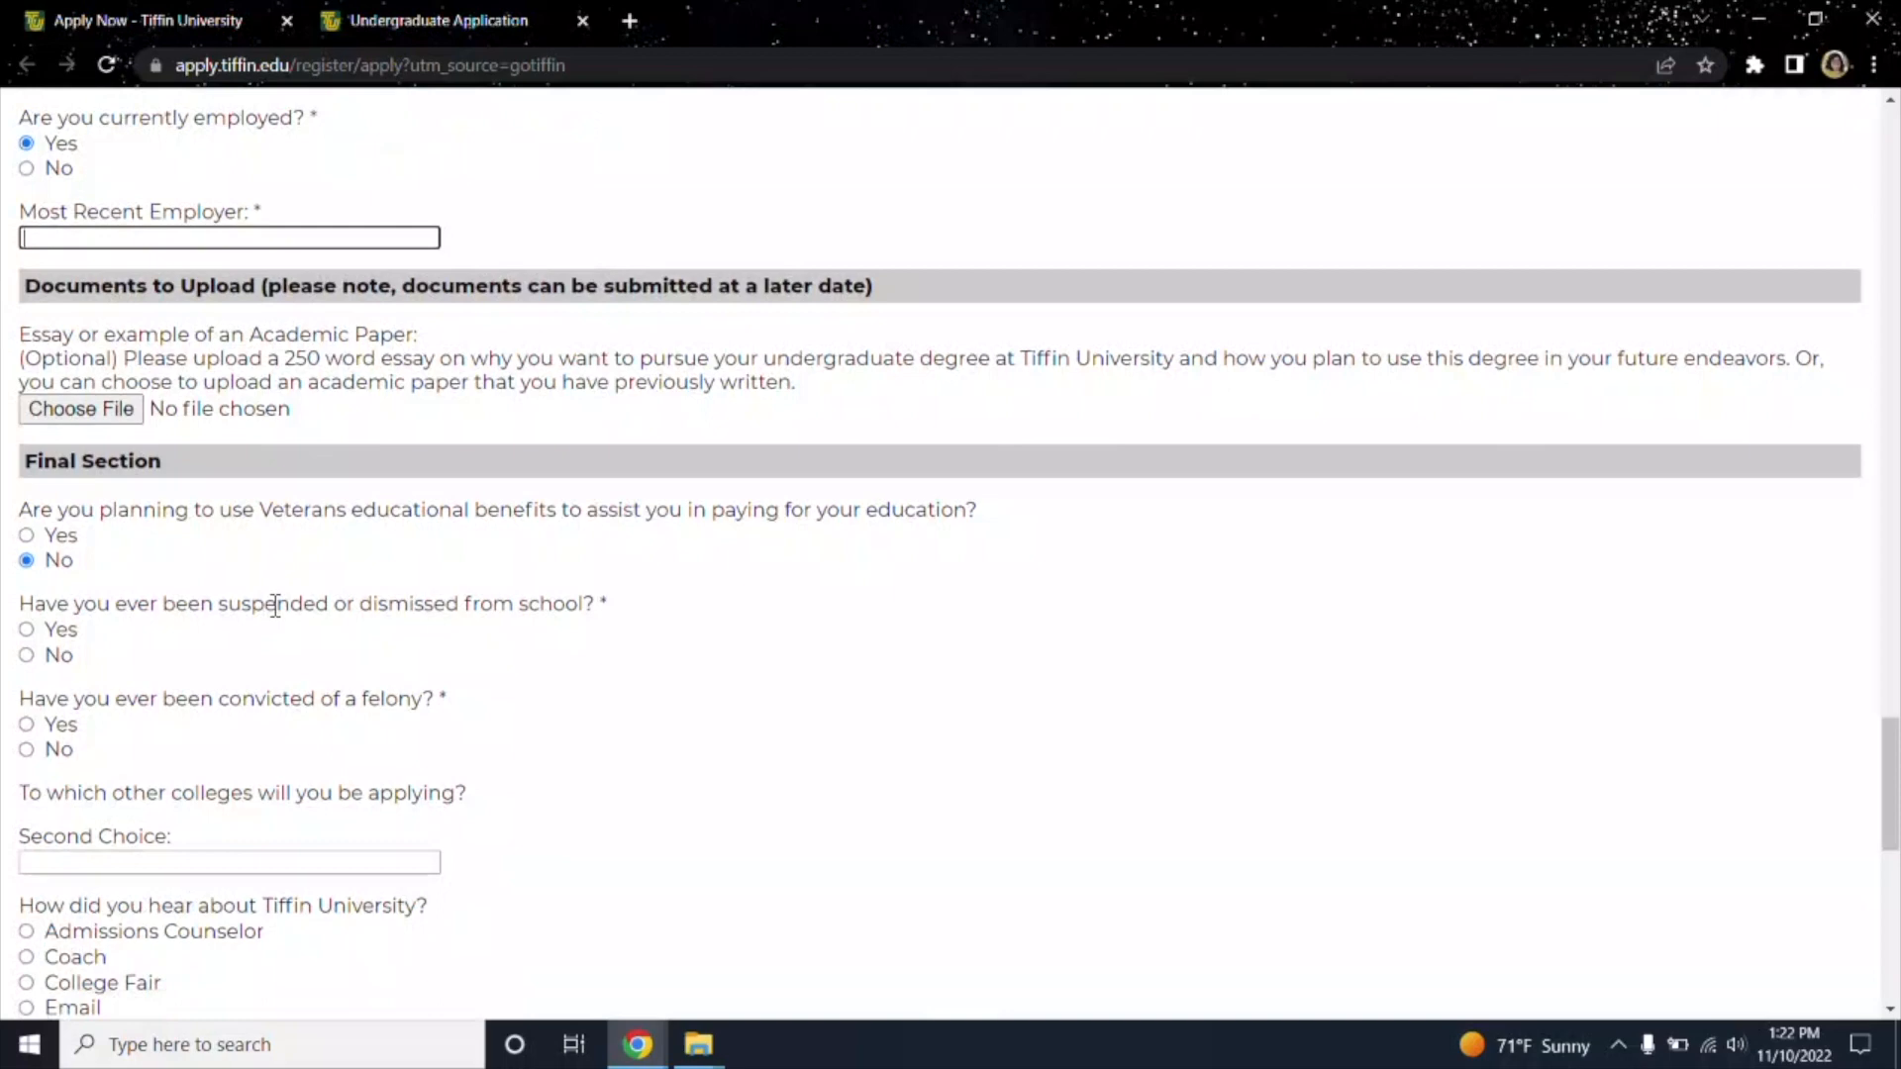
scroll(276, 606, "down", 1)
scroll(276, 605, "down", 1)
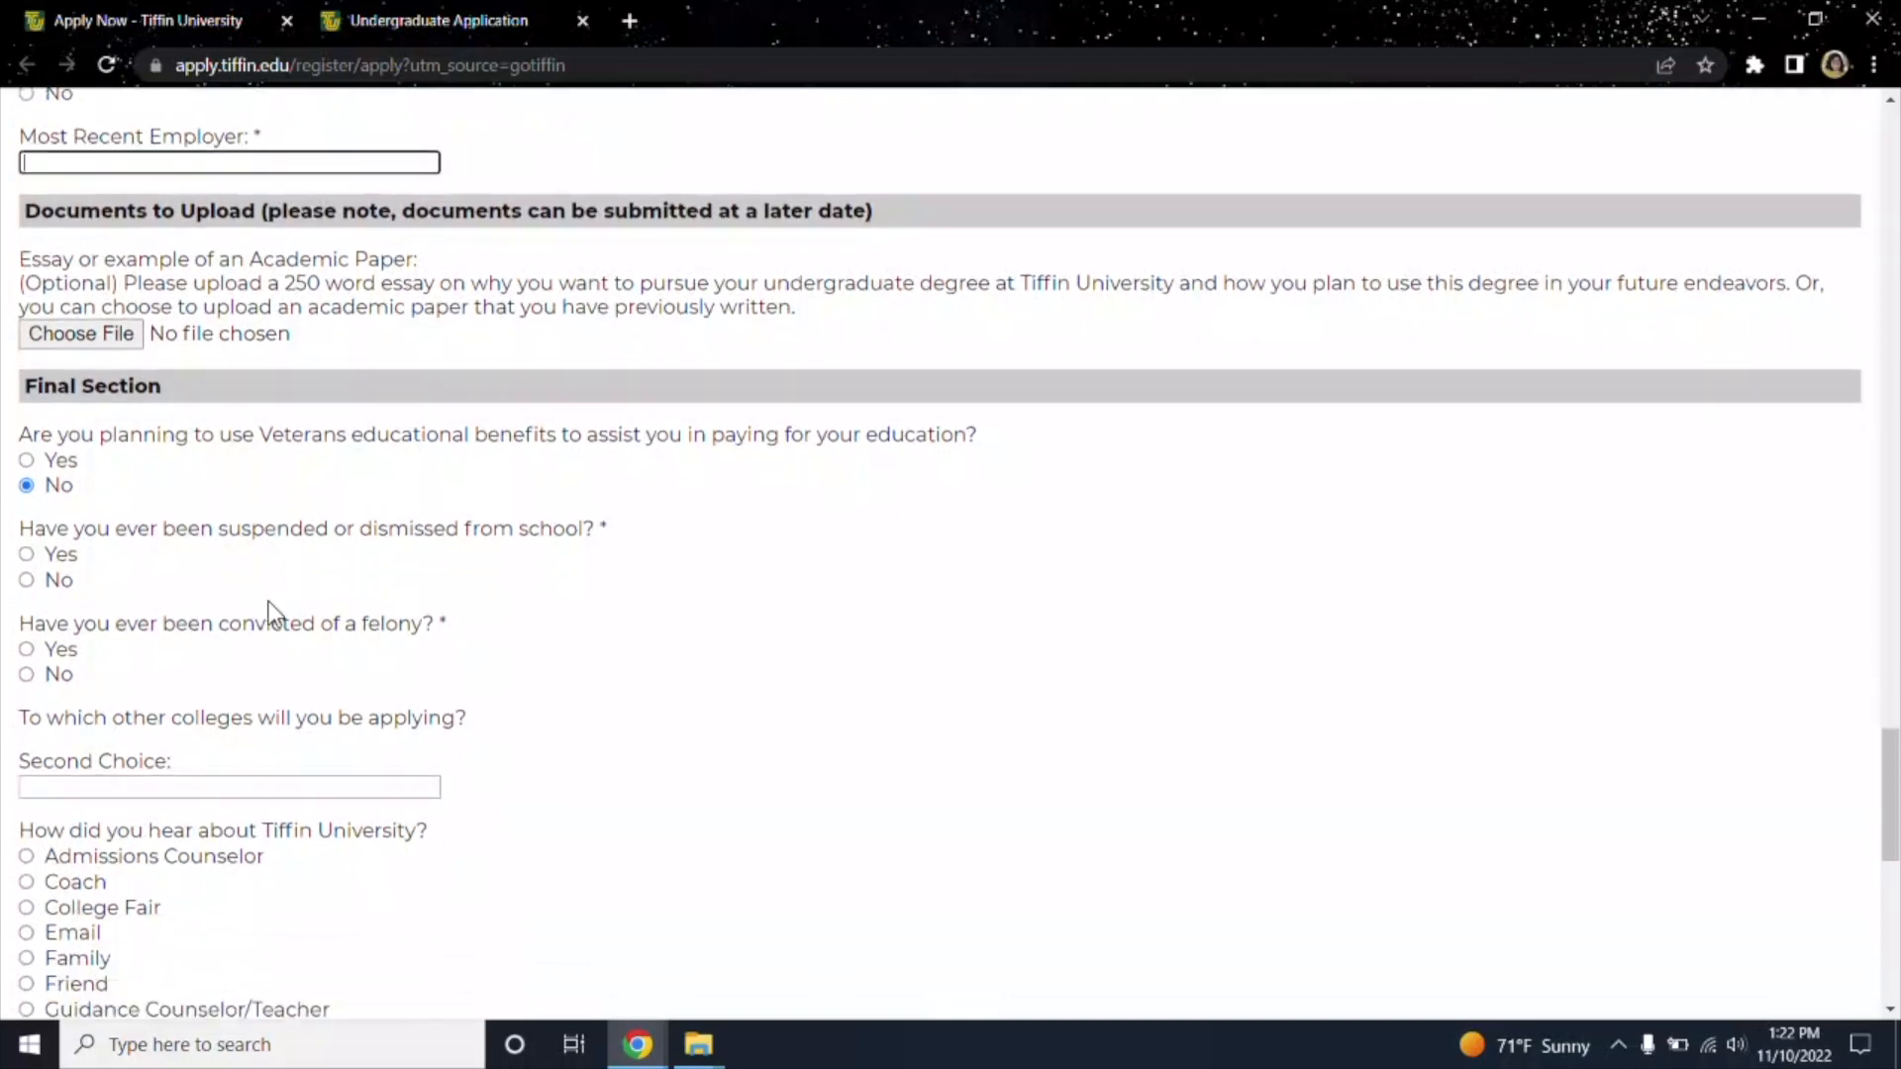
scroll(168, 467, "down", 3)
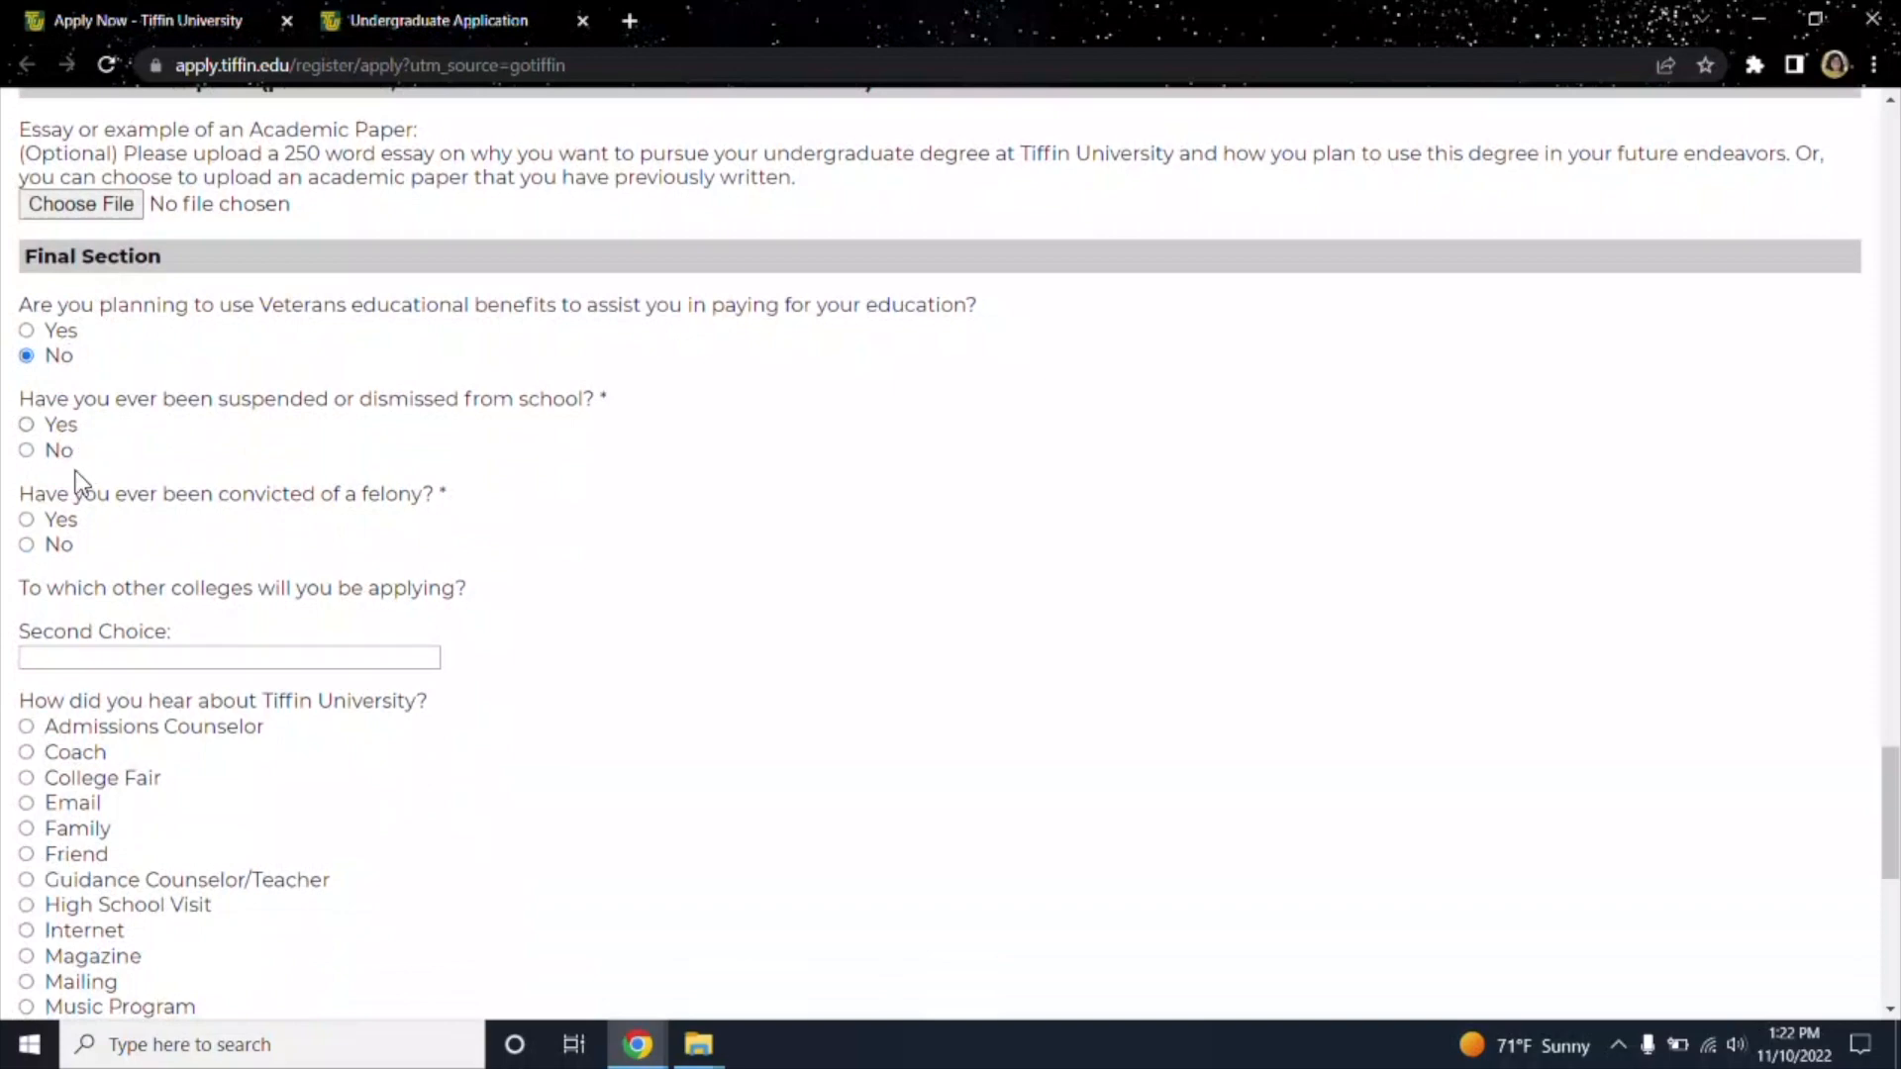
left_click(29, 424)
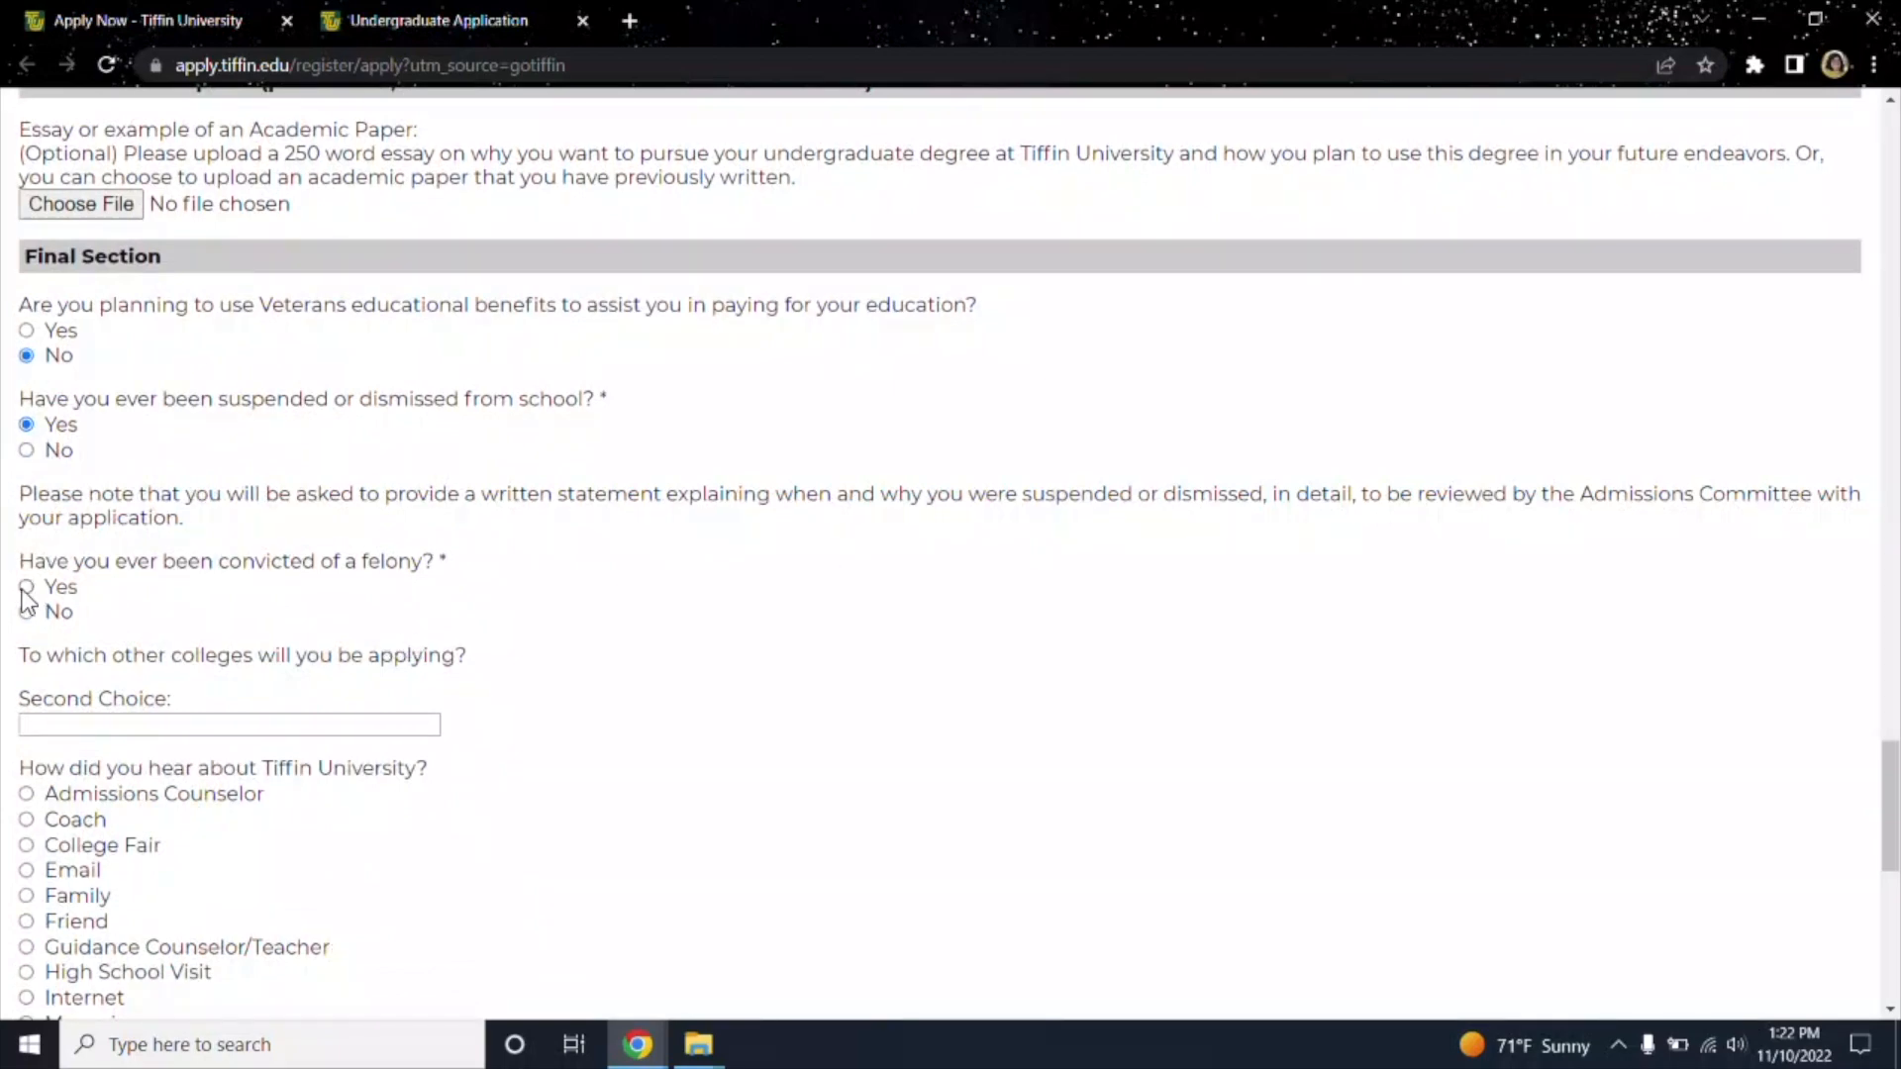
left_click(27, 450)
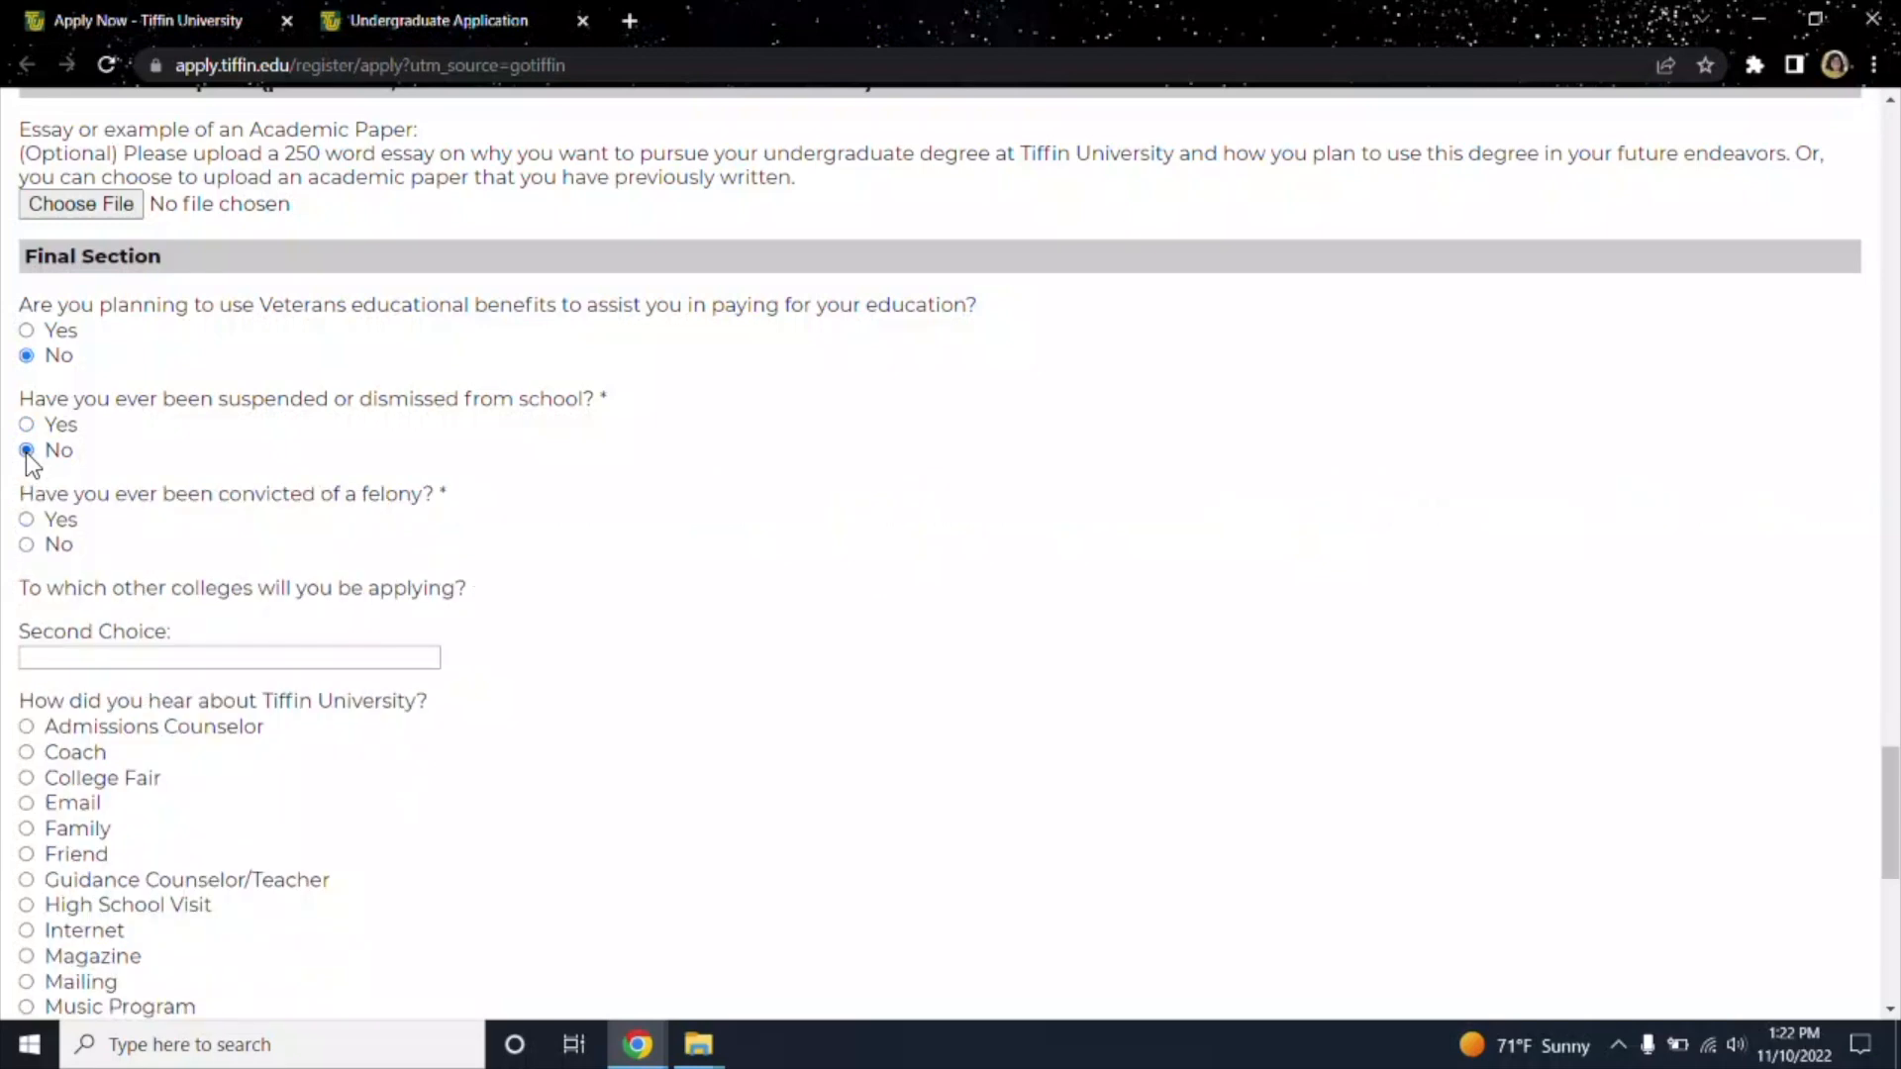
left_click(27, 521)
scroll(132, 610, "down", 3)
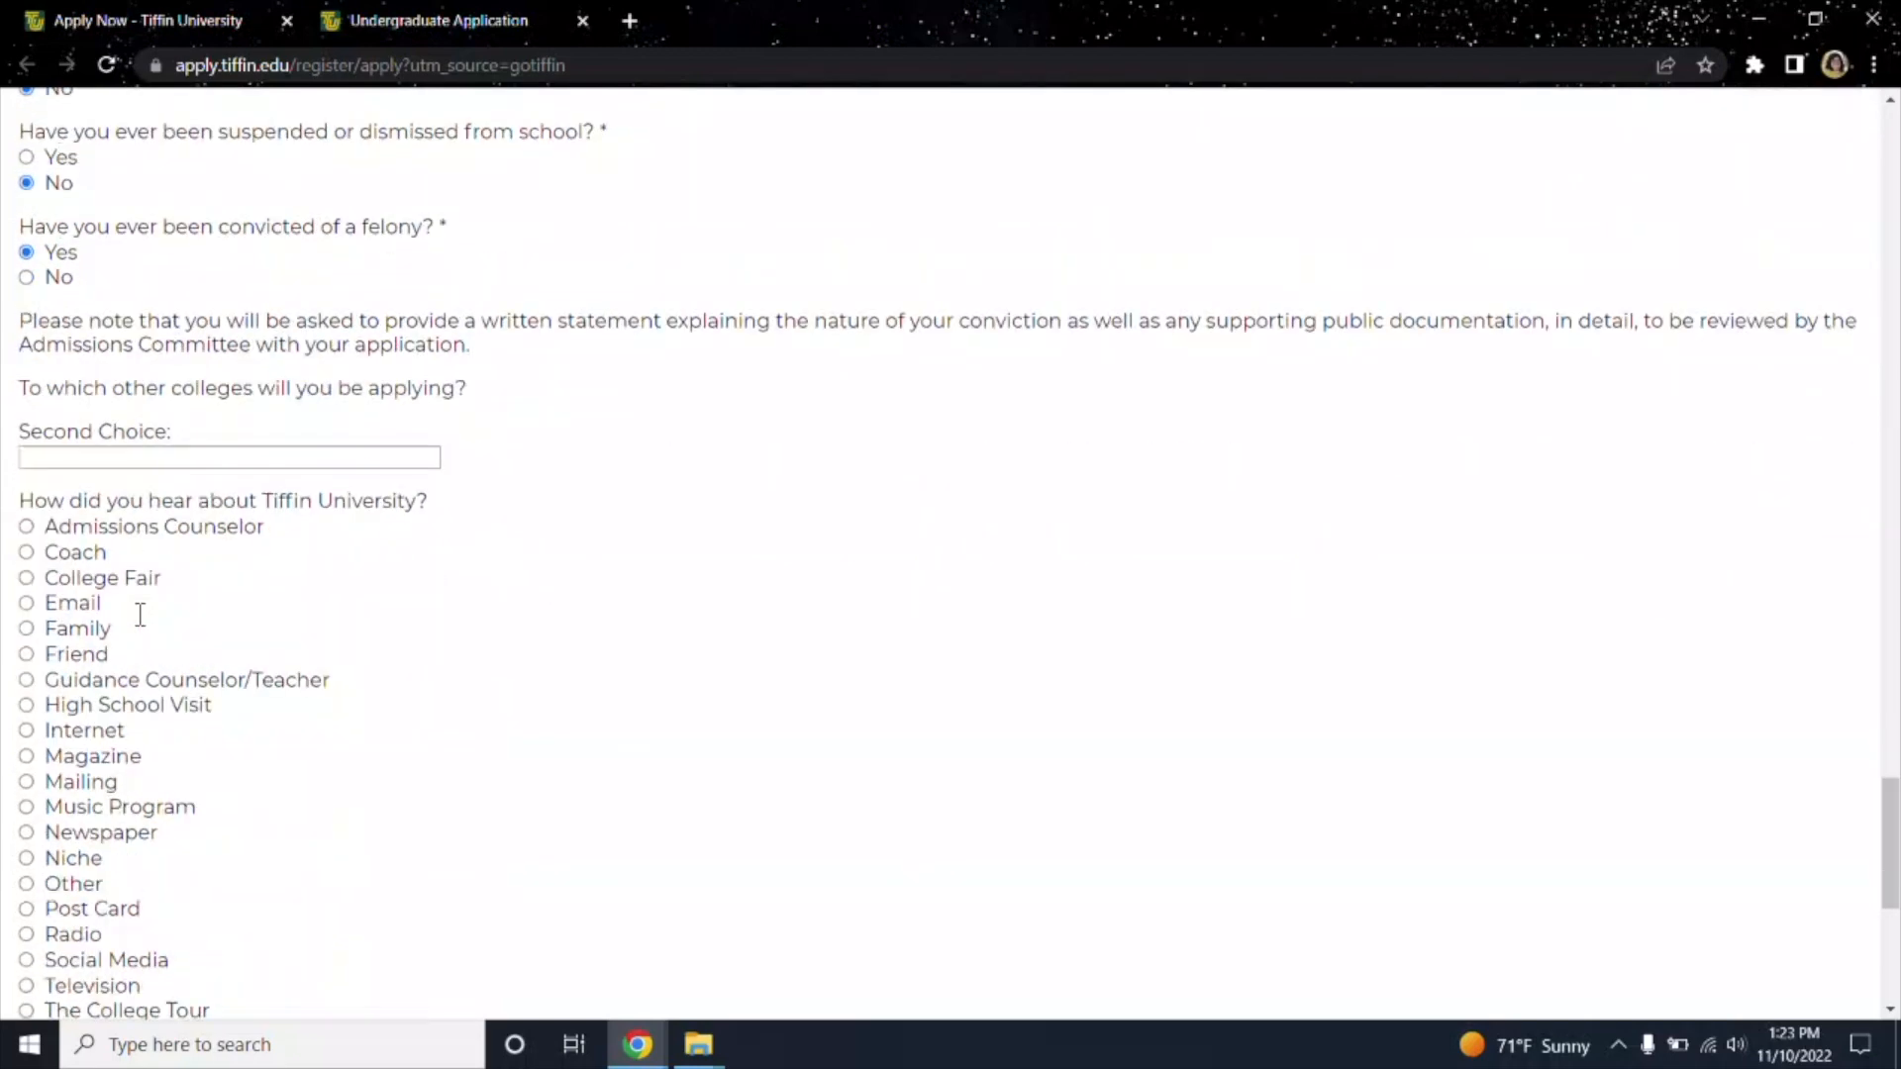
left_click(30, 230)
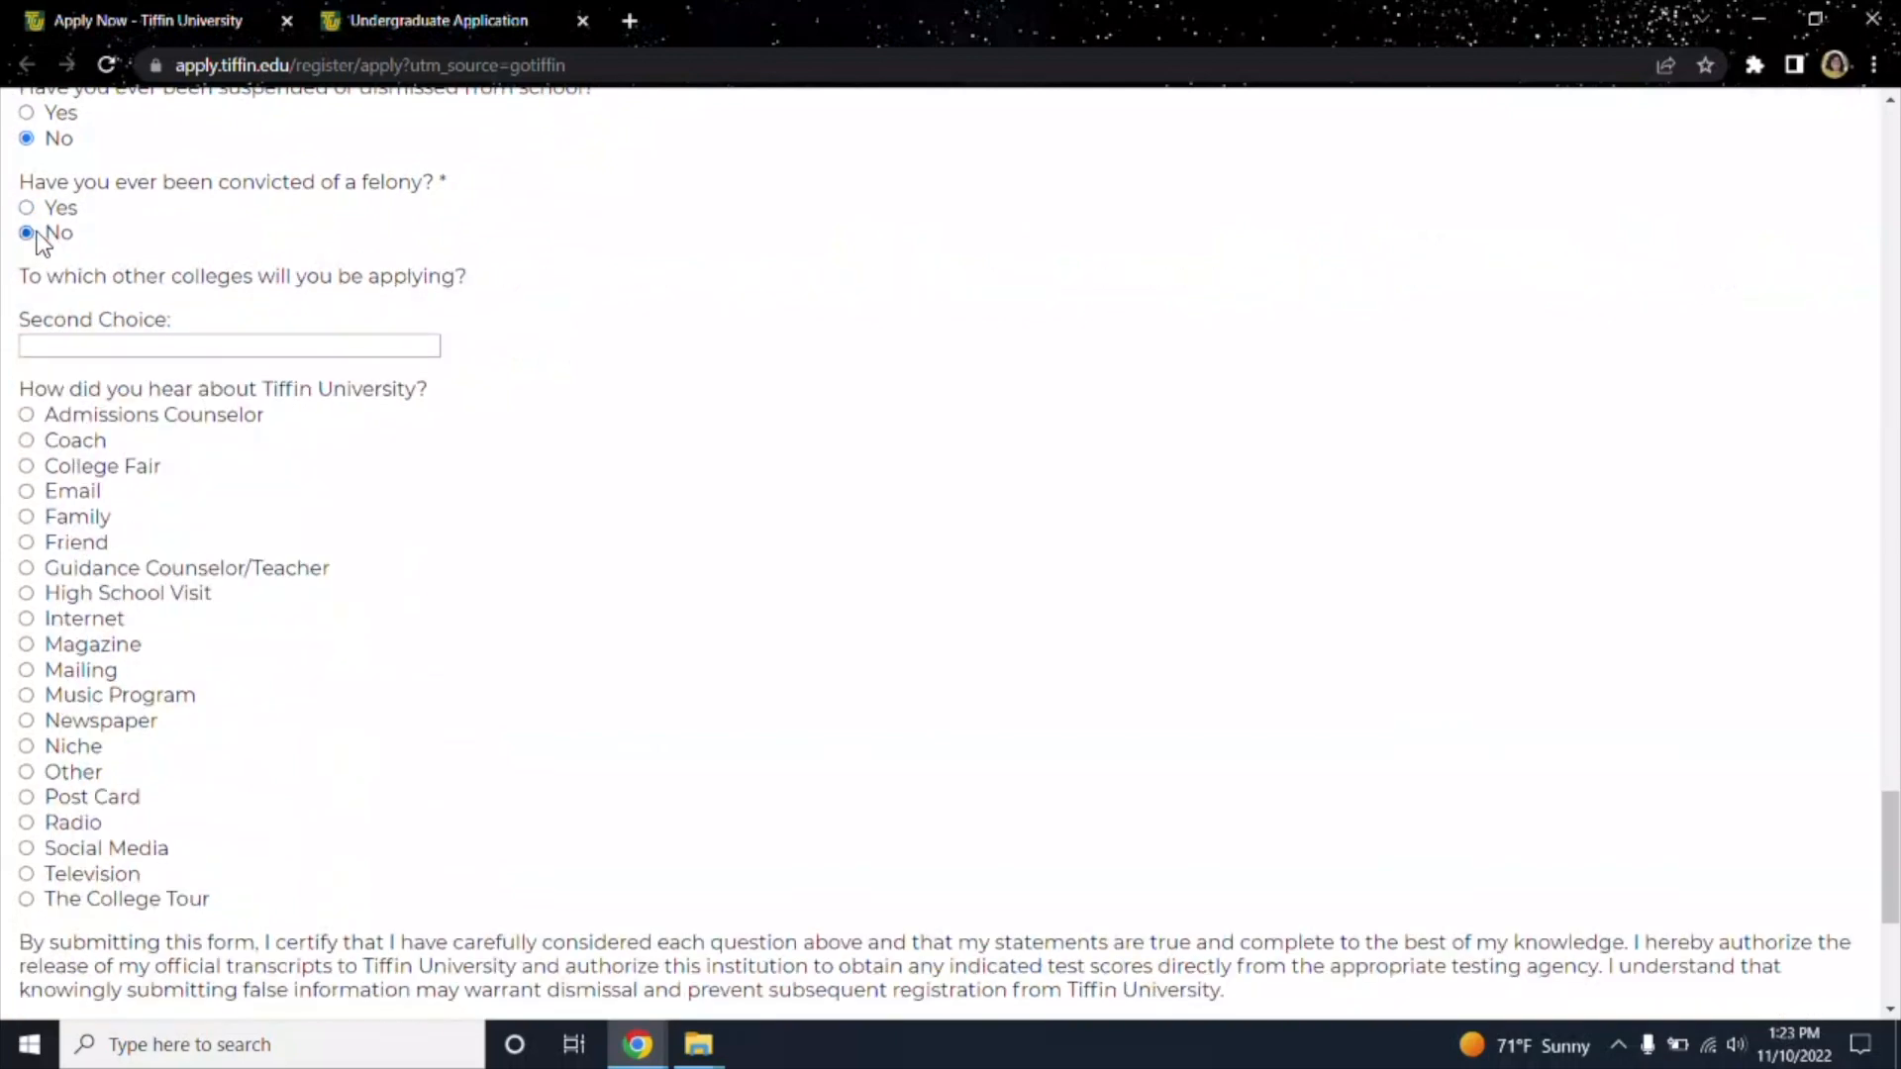
Select Magazine for how you heard about Tiffin University.
scroll(131, 337, "up", 2)
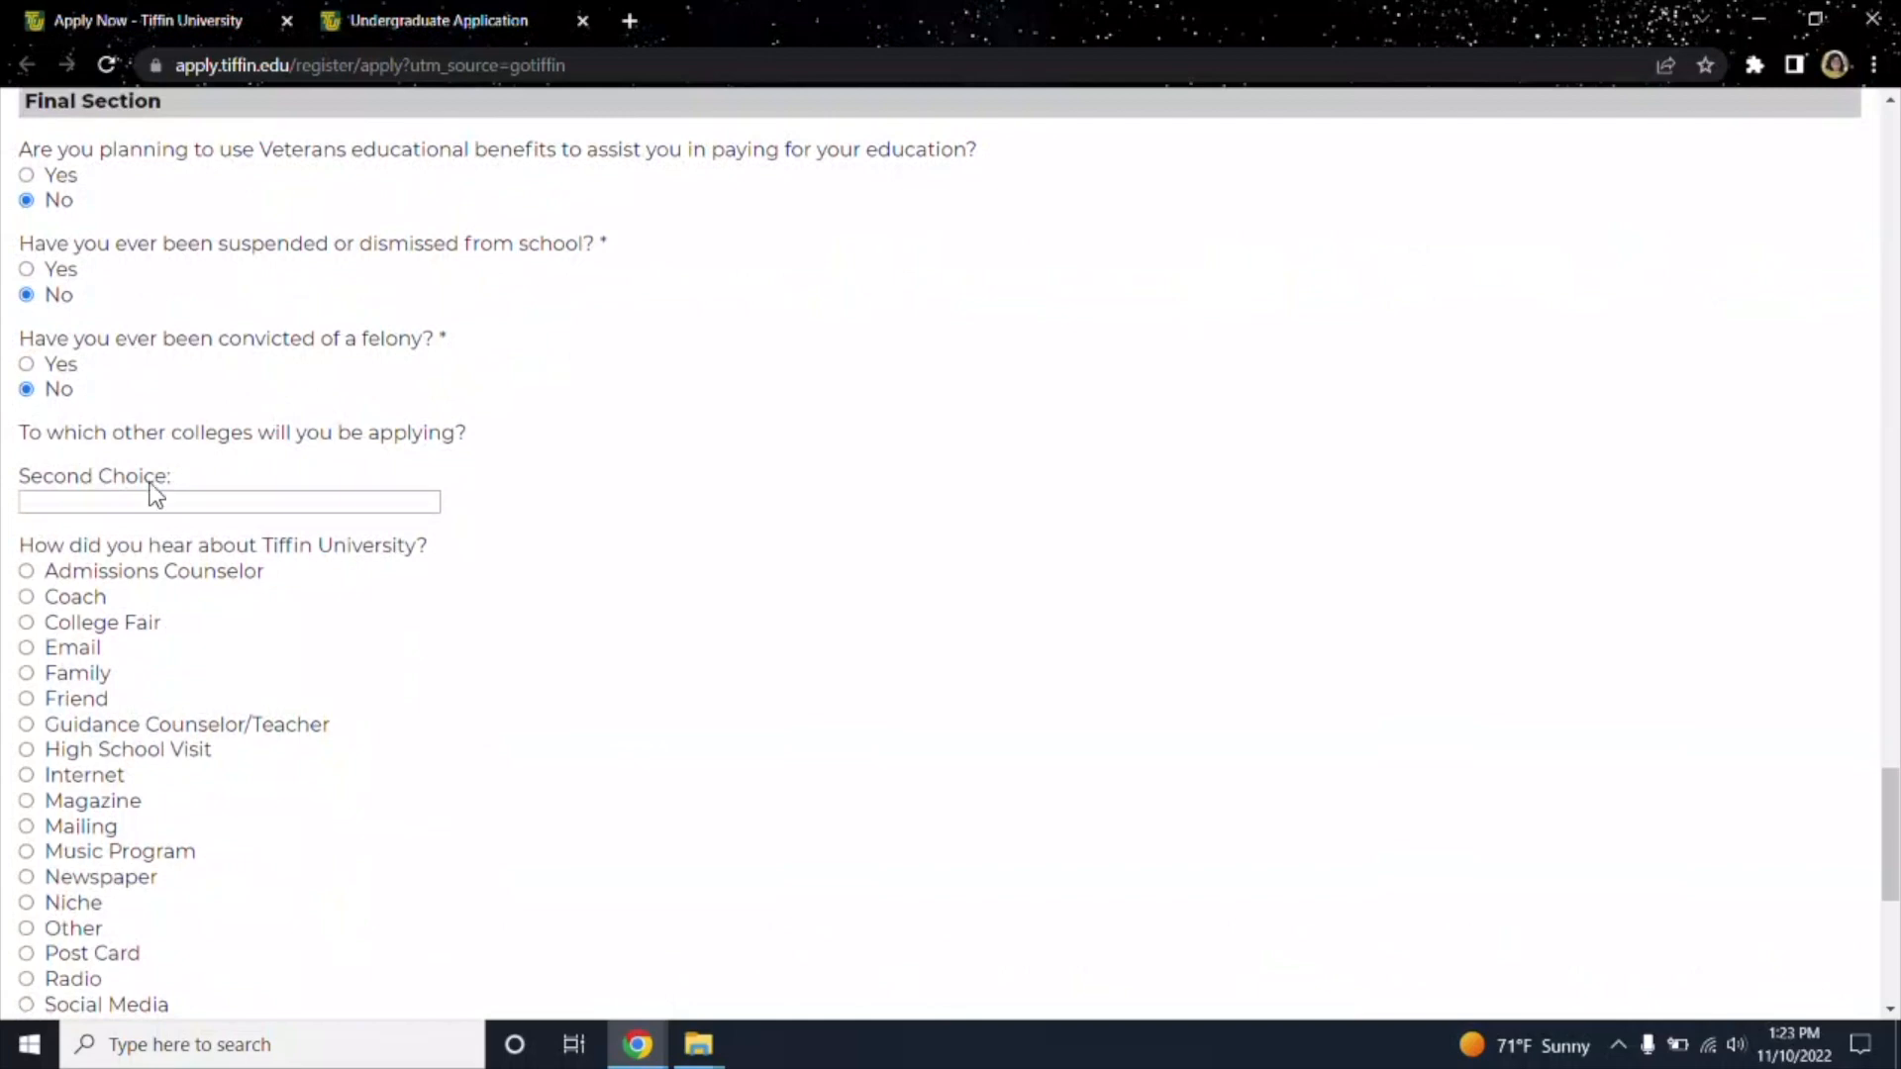
scroll(131, 517, "down", 1)
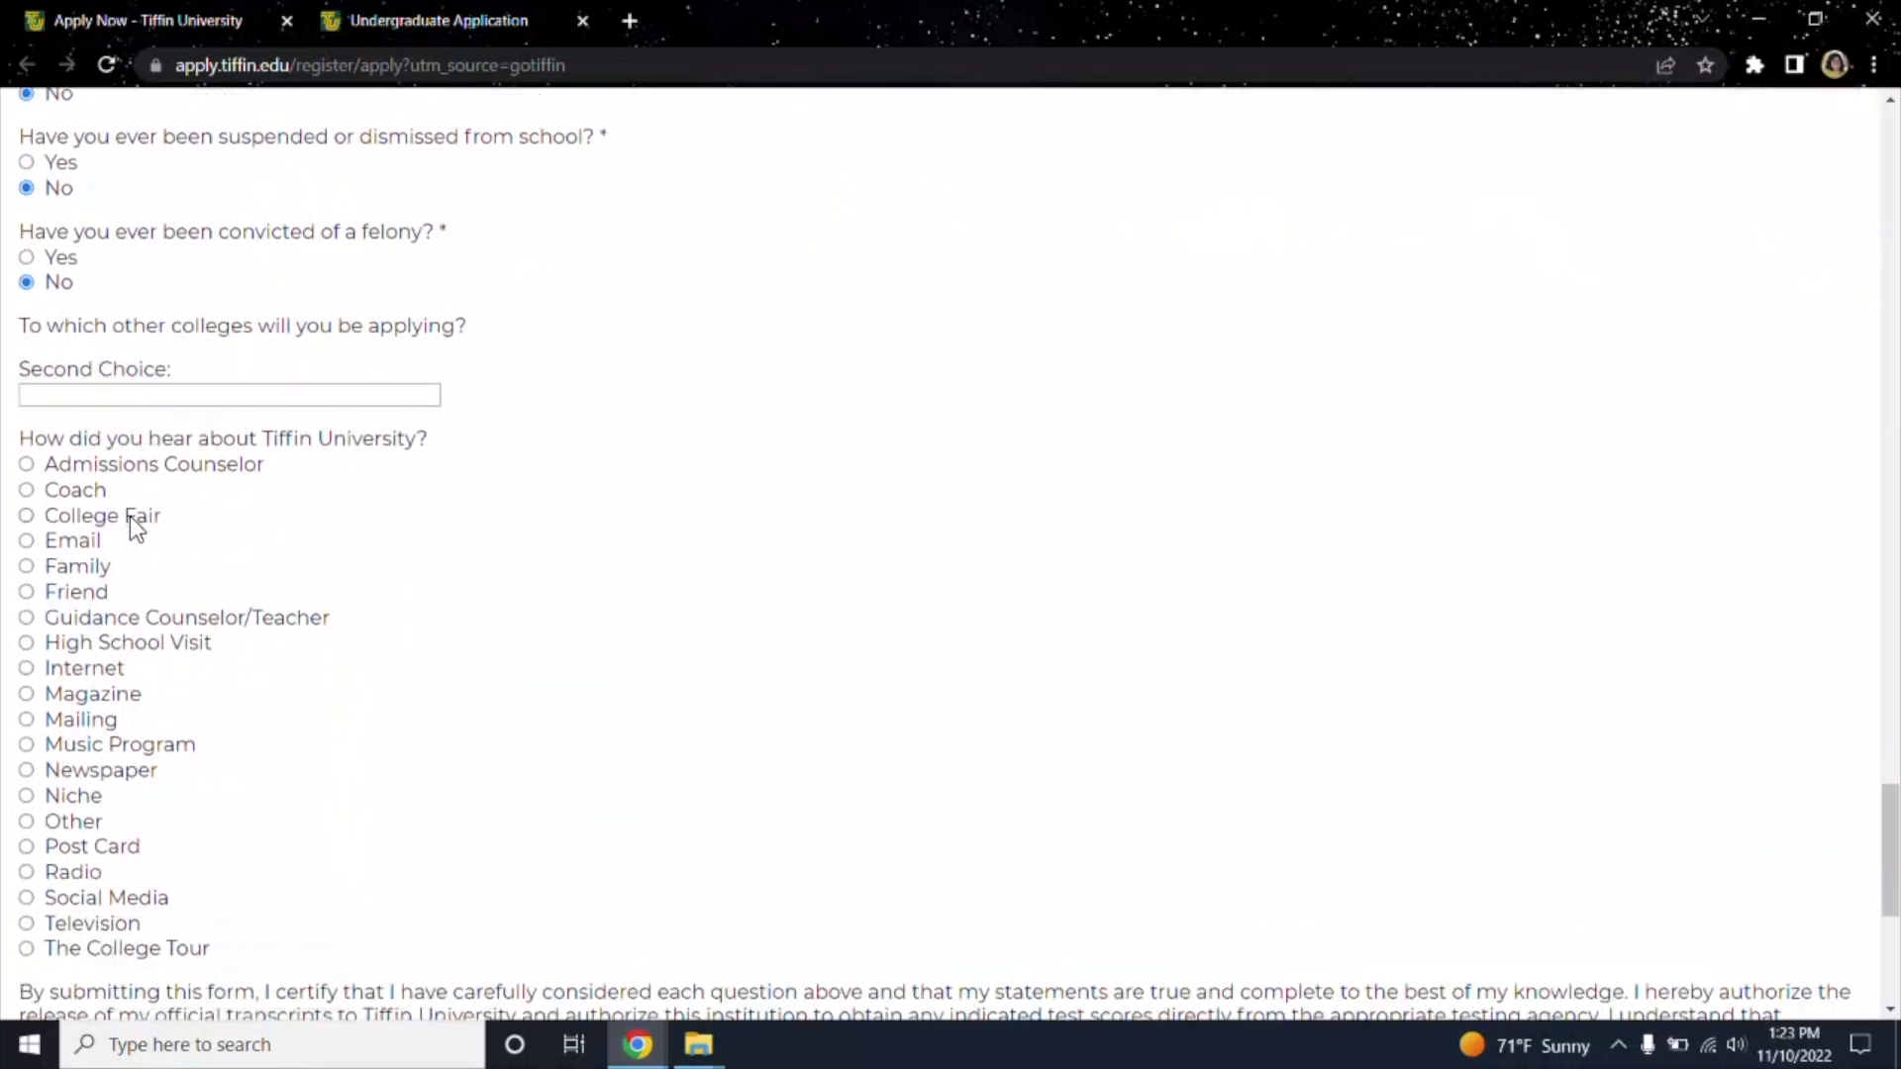
scroll(297, 519, "down", 2)
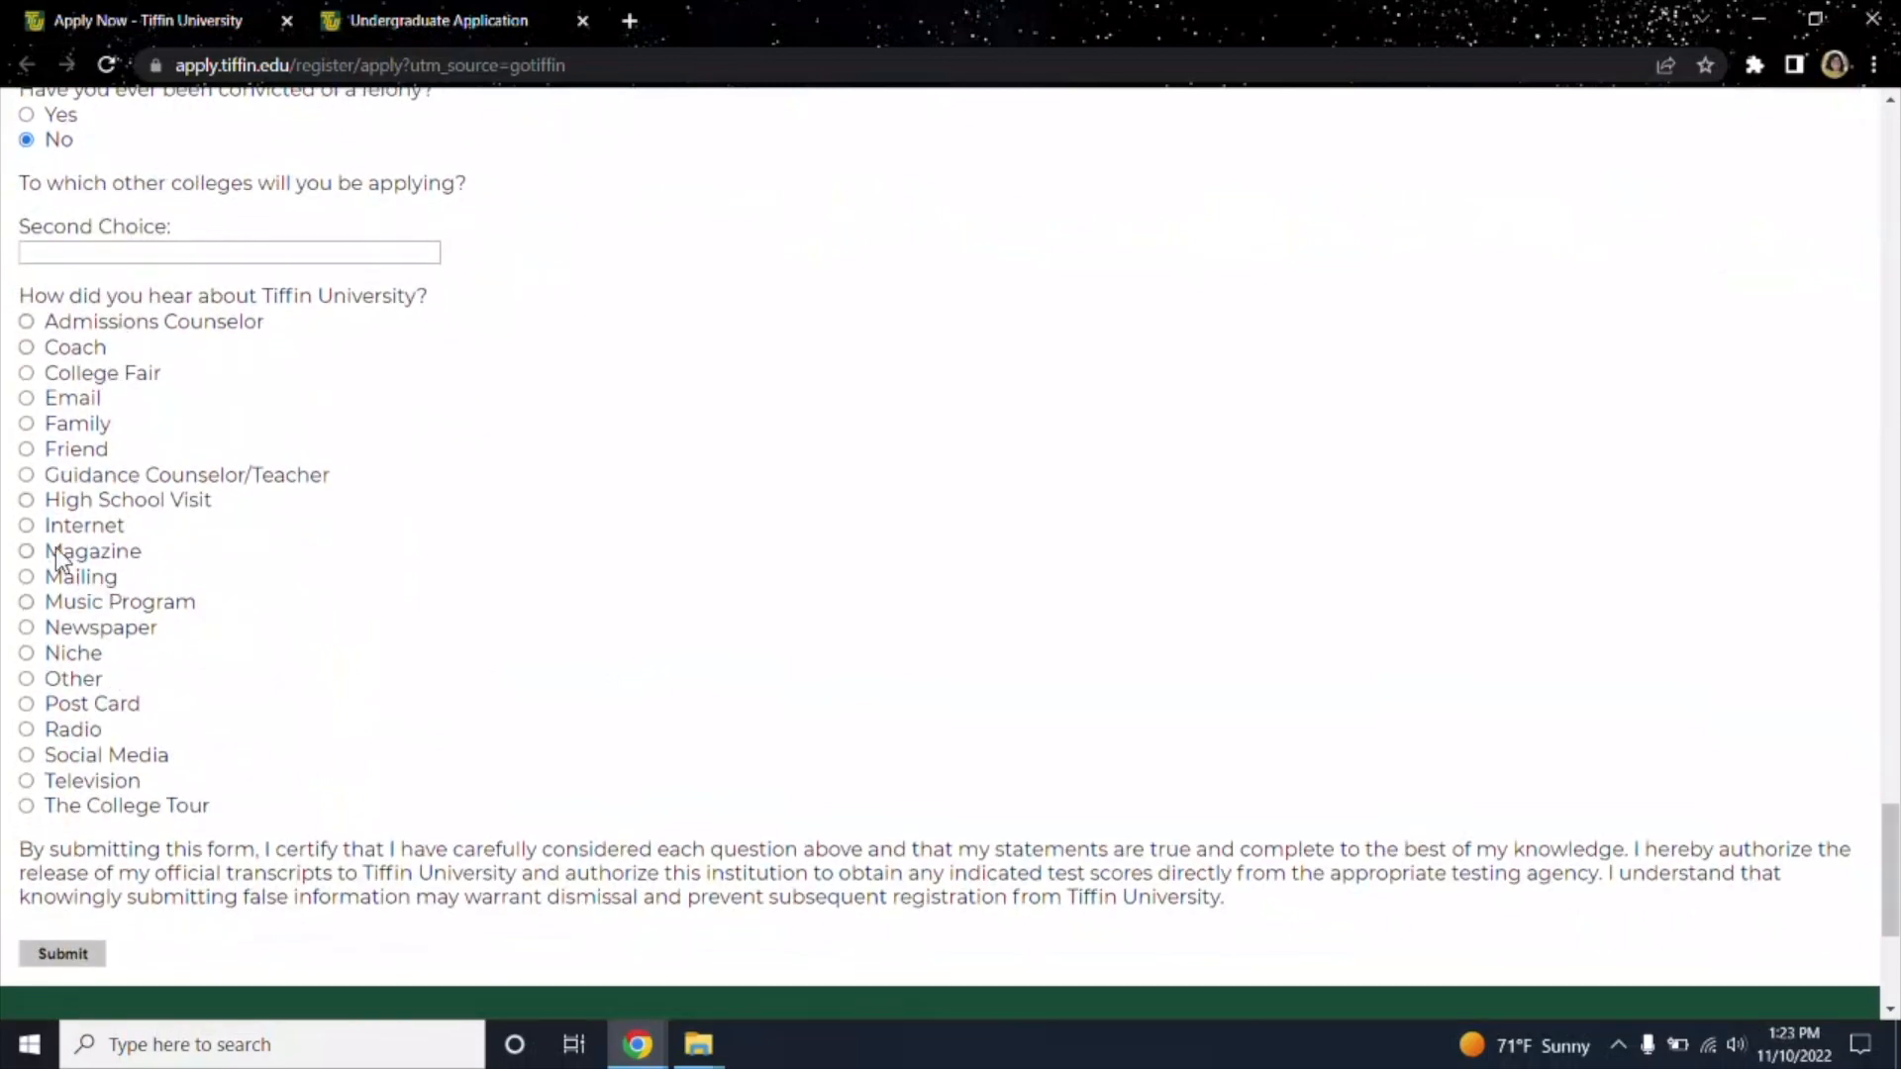
scroll(50, 614, "down", 2)
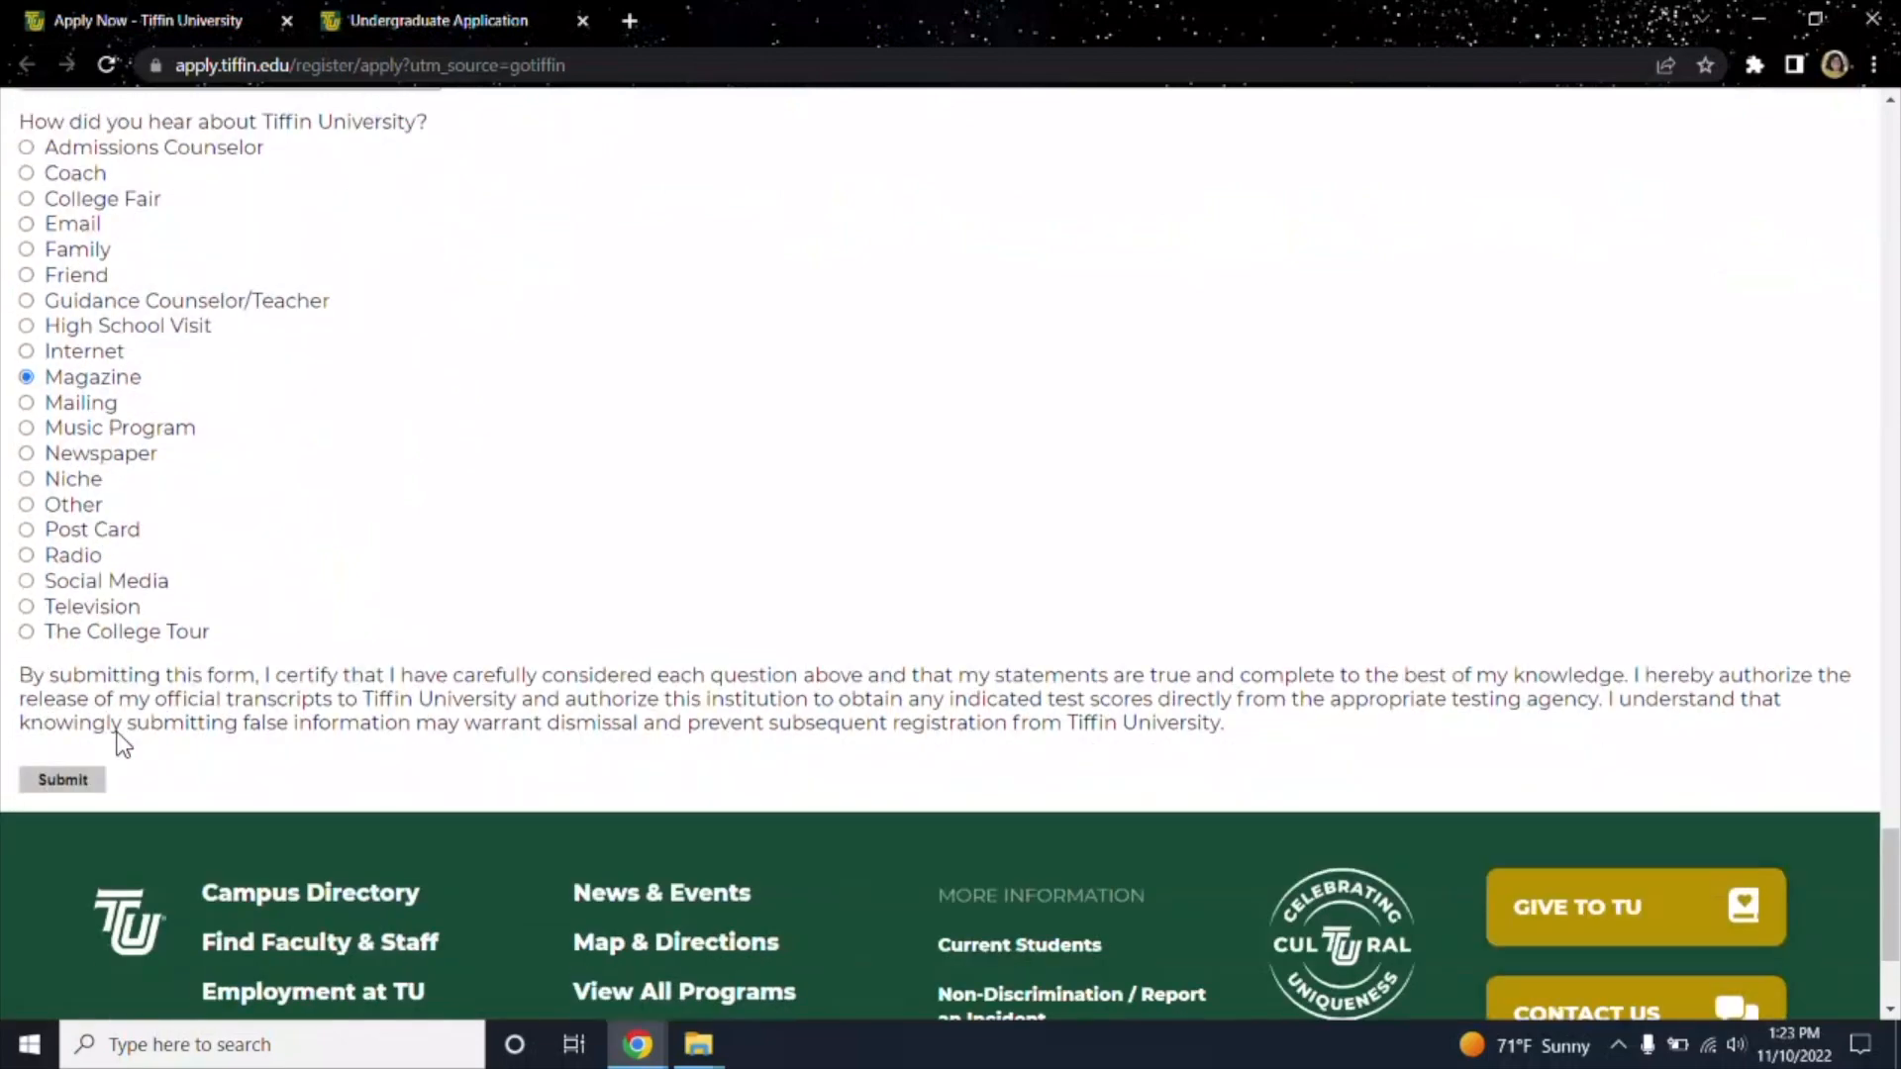
left_click(44, 790)
scroll(451, 672, "up", 1)
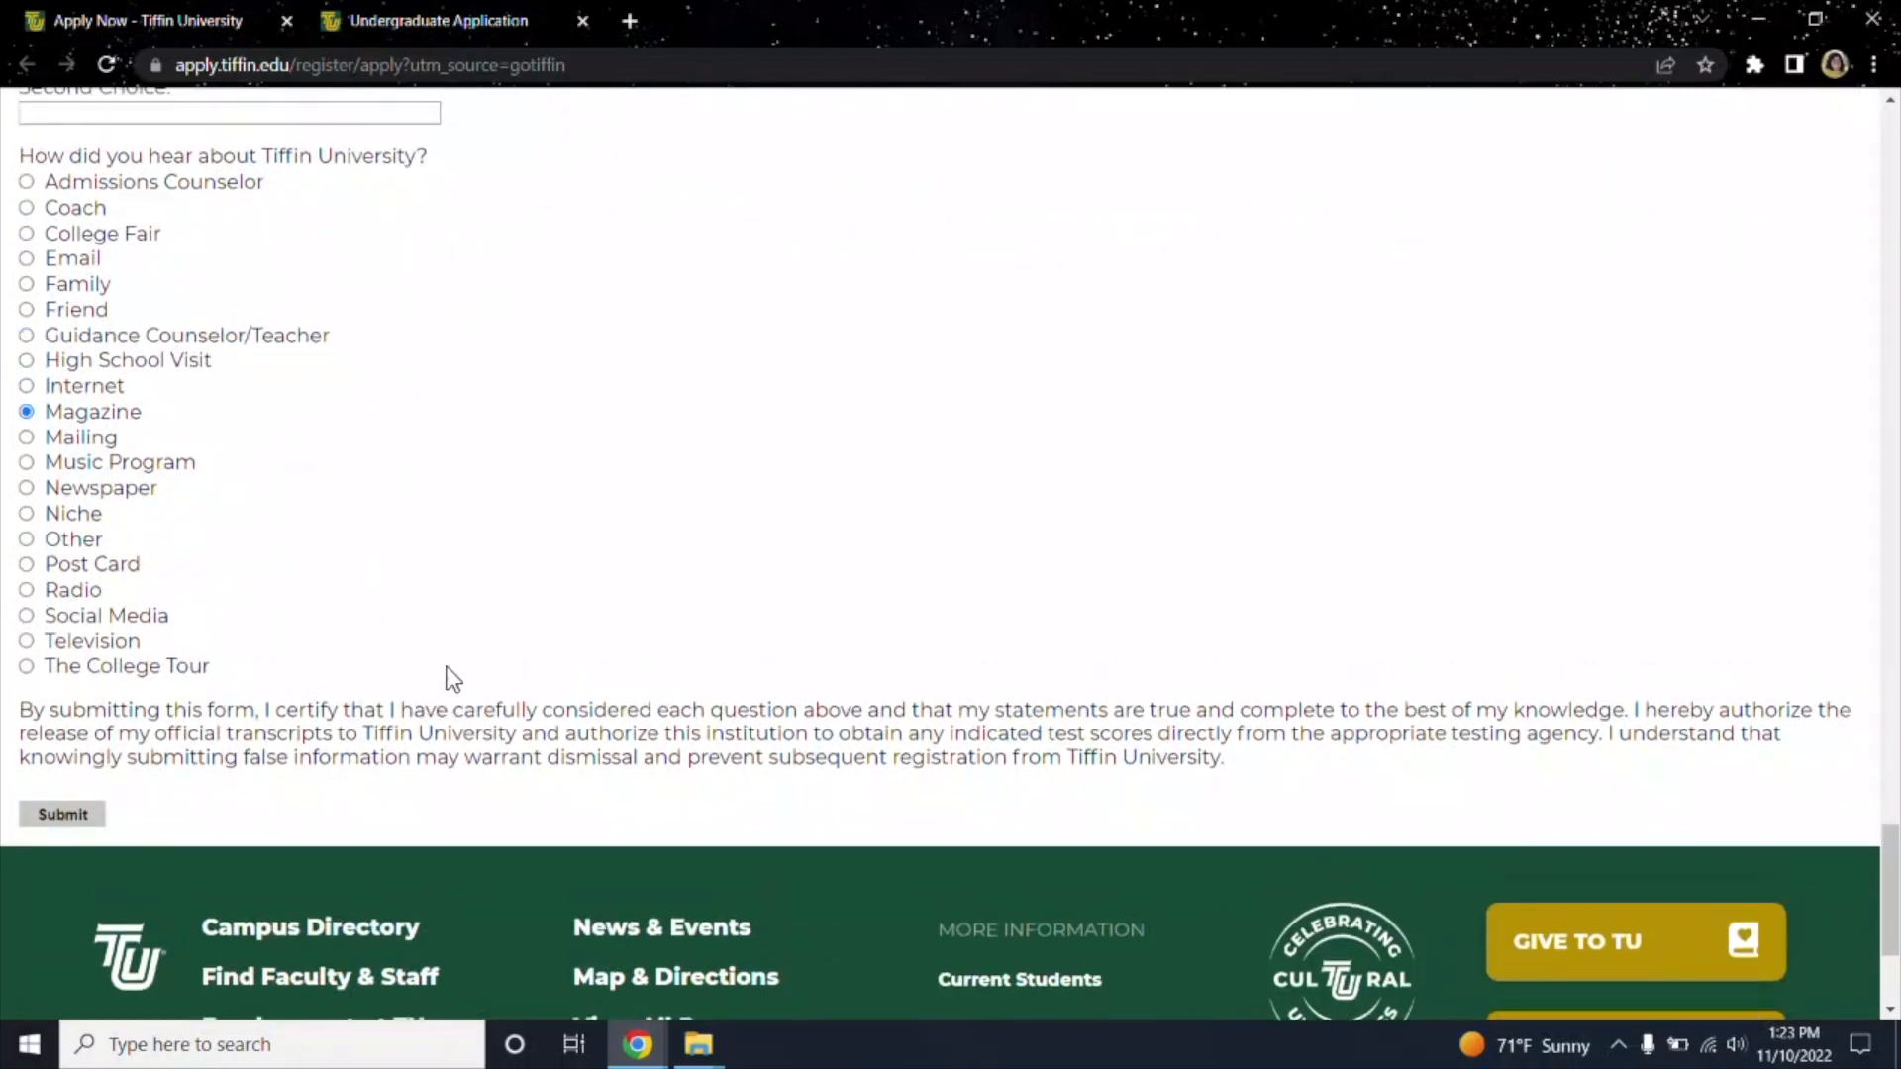